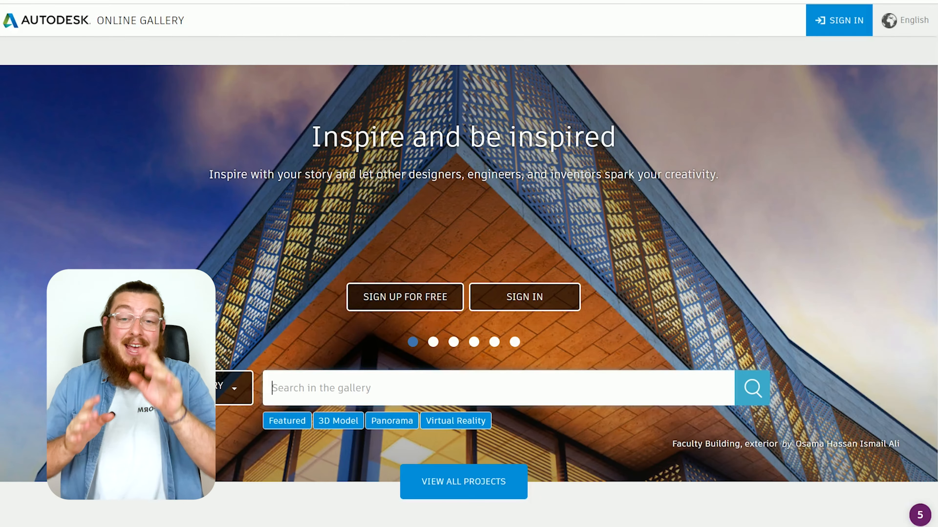
# Step: Search the Autodesk Online Gallery for "smartphone" and browse the resulting projects
pyautogui.scroll(-3, 469, 269)
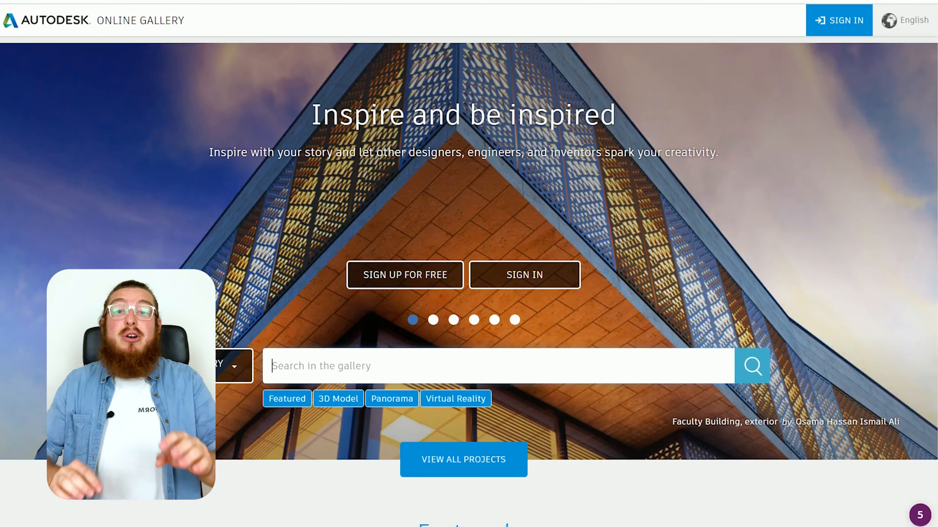
pyautogui.scroll(-2, 469, 258)
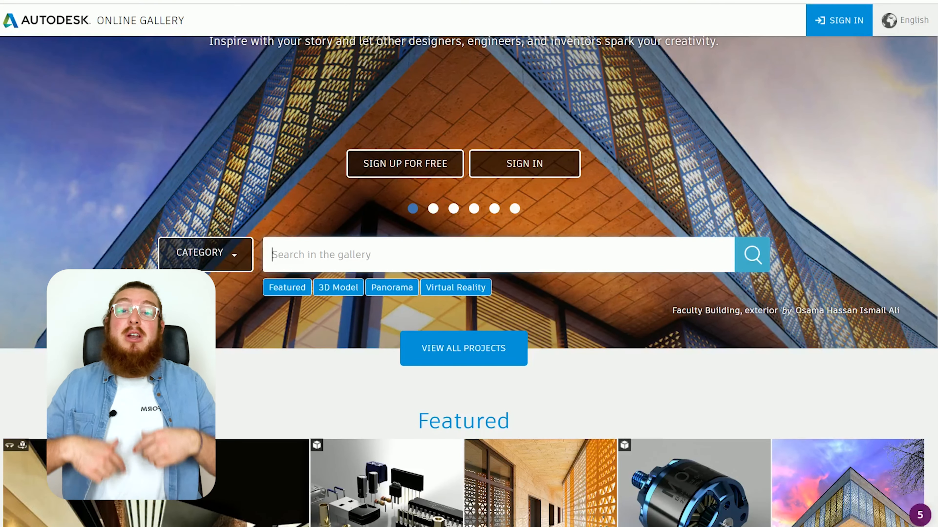
pyautogui.write('smartphone')
pyautogui.press('Return')
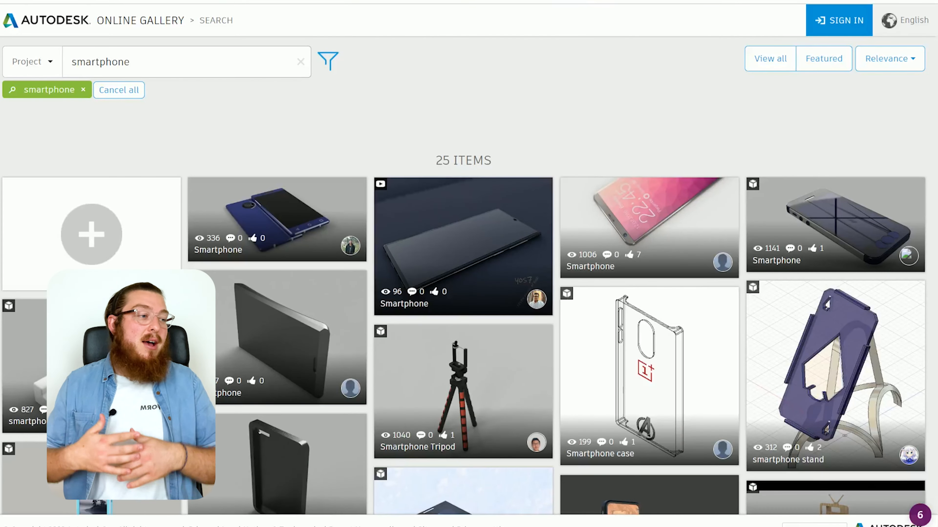
pyautogui.scroll(-2, 469, 332)
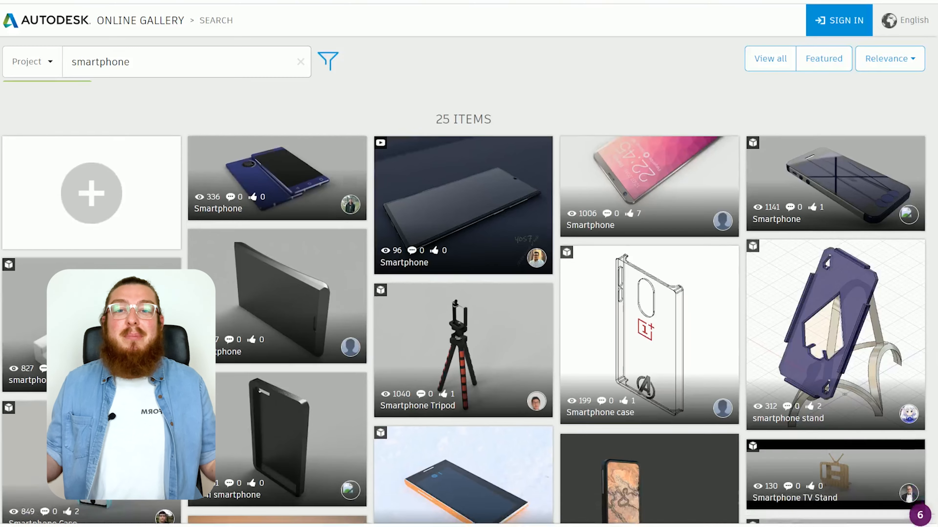
pyautogui.scroll(-5, 923, 207)
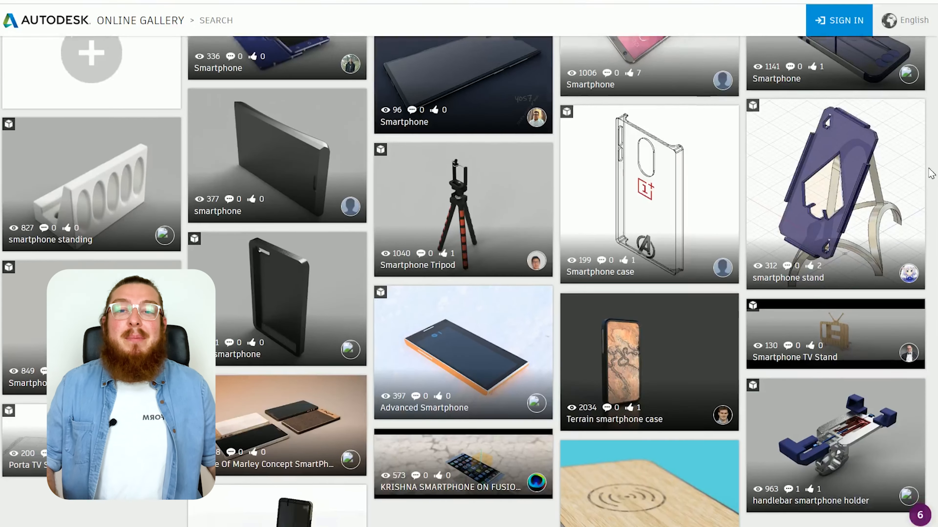
pyautogui.scroll(-5, 923, 206)
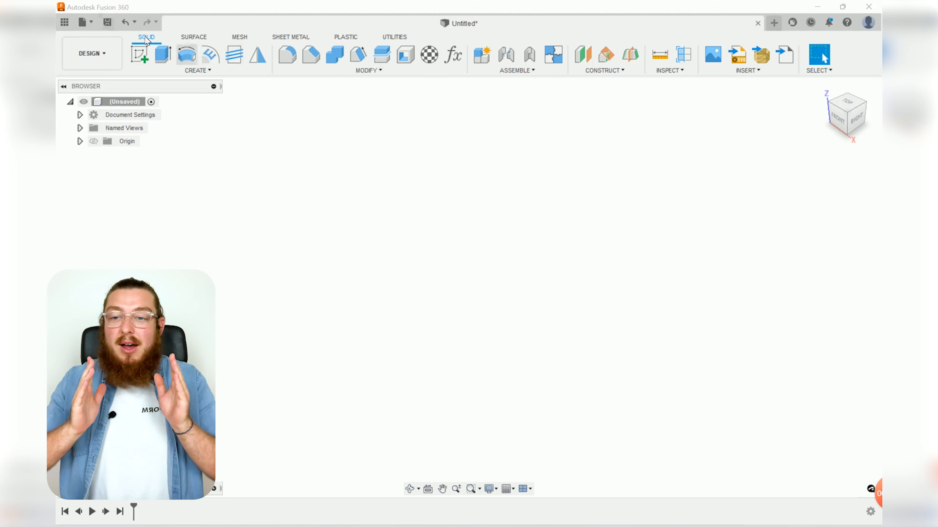
# Step: In Fusion 360, upload the iPhone 12 Model F3D file from the desktop to the Phone Case and Stand project folder
pyautogui.click(64, 23)
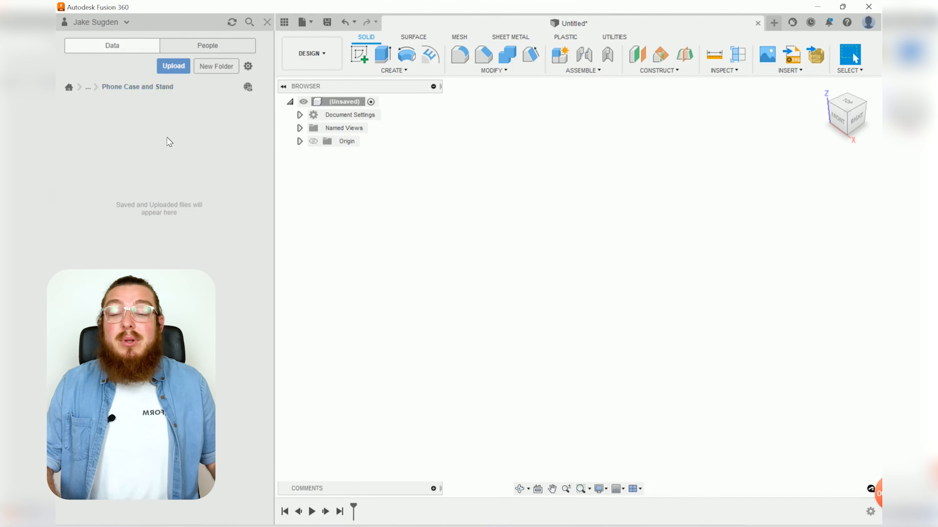
pyautogui.click(180, 67)
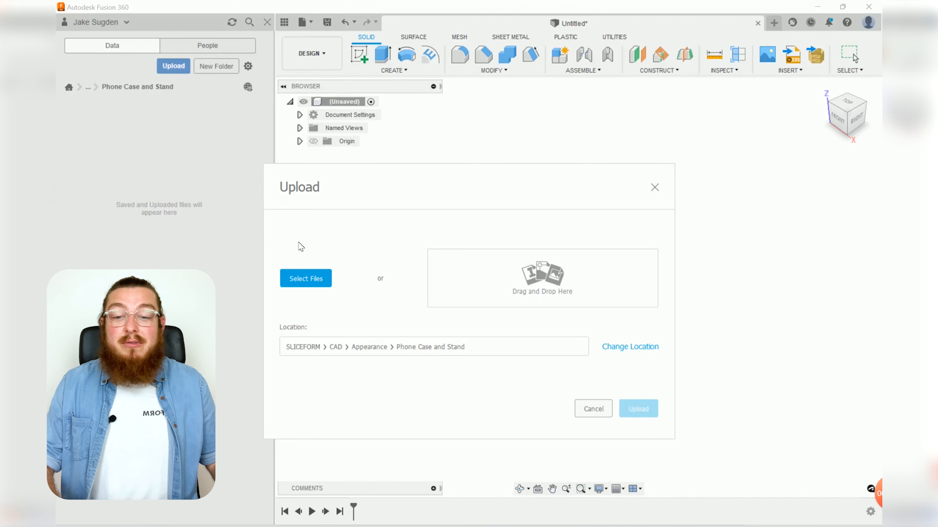
pyautogui.click(305, 278)
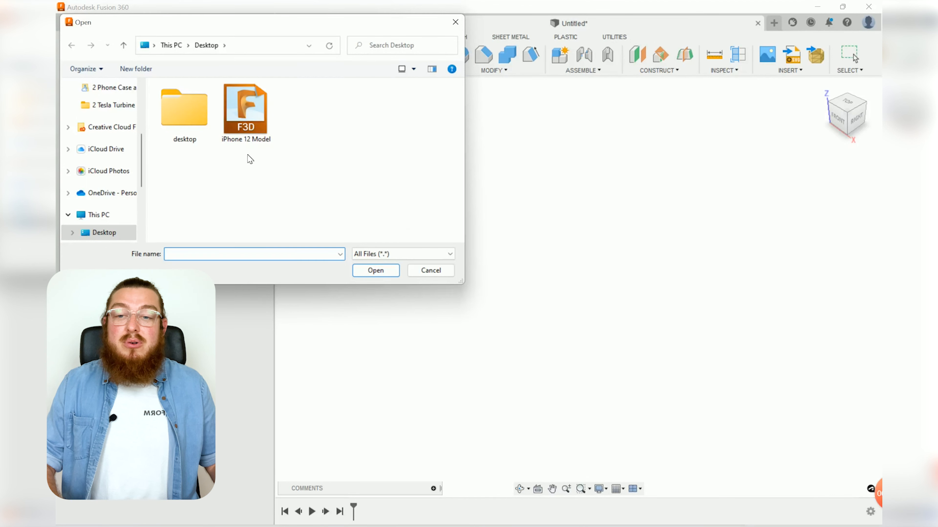
pyautogui.doubleClick(245, 114)
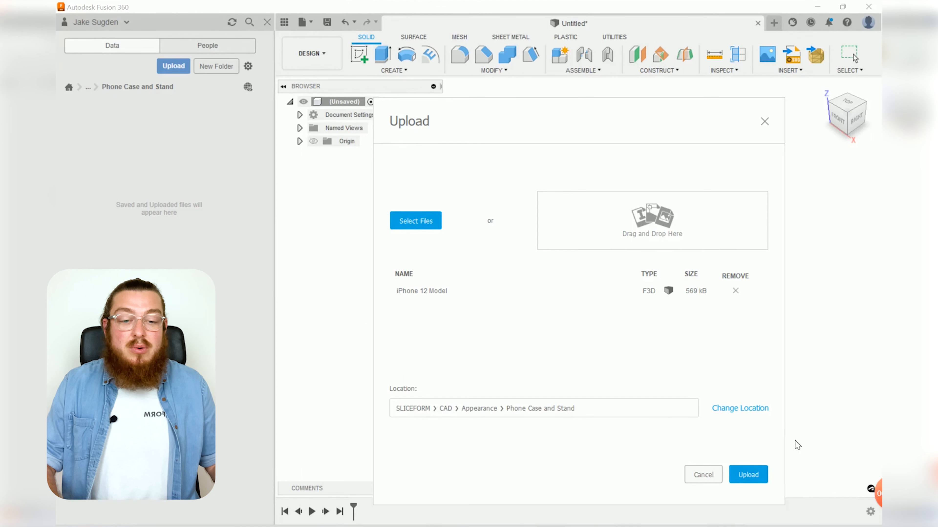
pyautogui.click(748, 475)
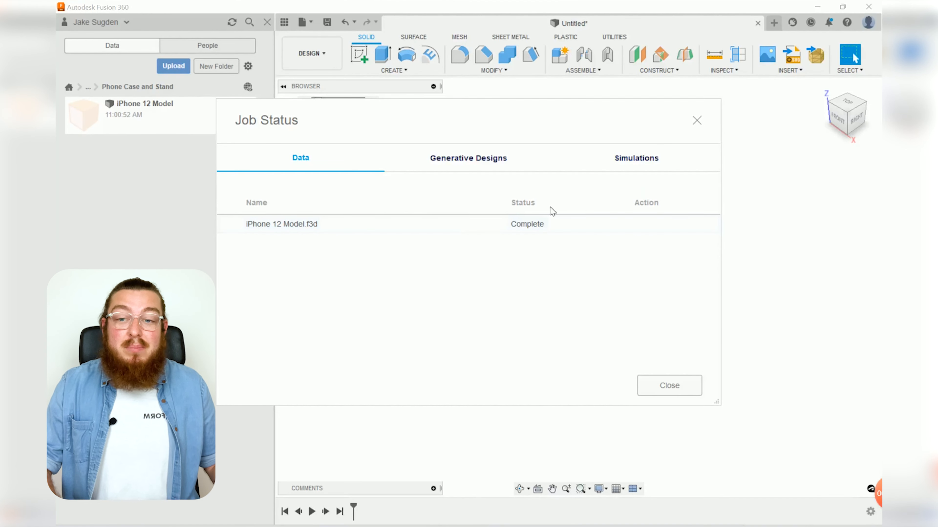
pyautogui.click(668, 385)
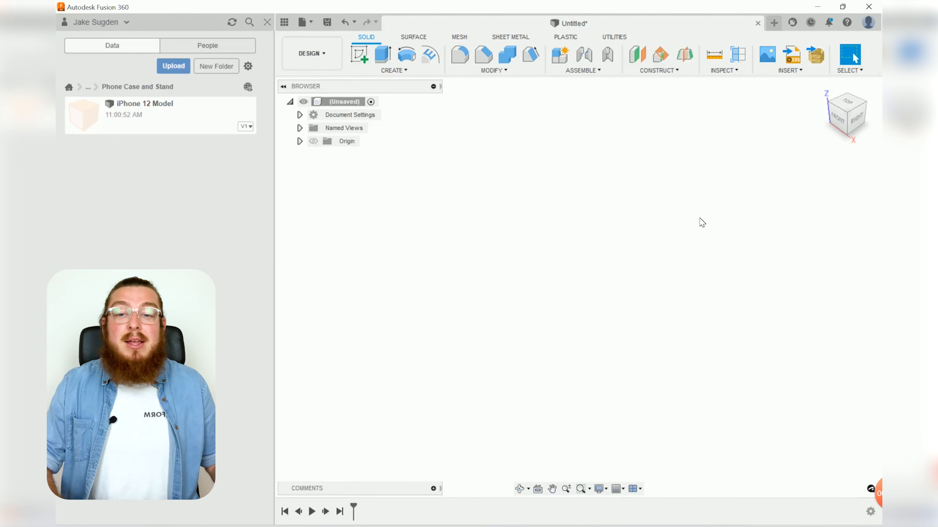
# Step: Save the untitled design as "phone assembly" in the Phone Case and Stand folder
pyautogui.click(327, 22)
pyautogui.write('phon')
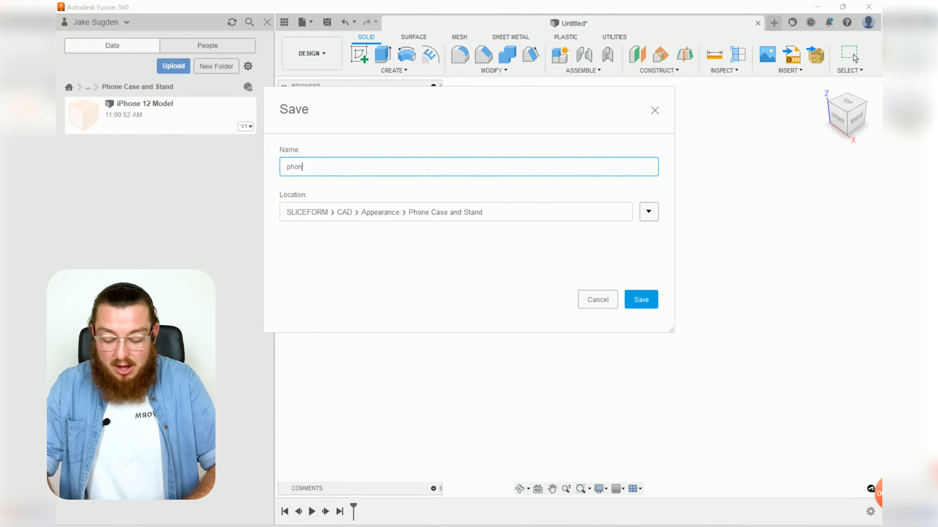
pyautogui.write('e assemby')
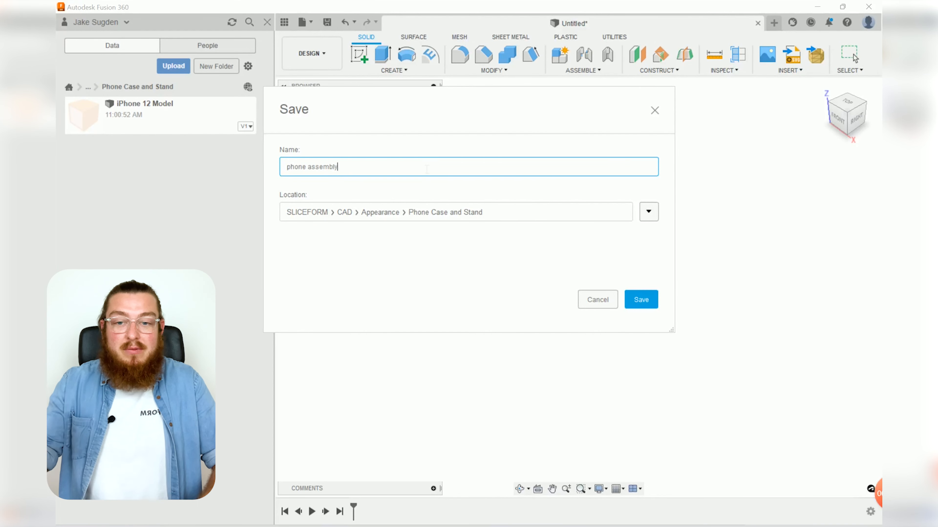
pyautogui.press('Return')
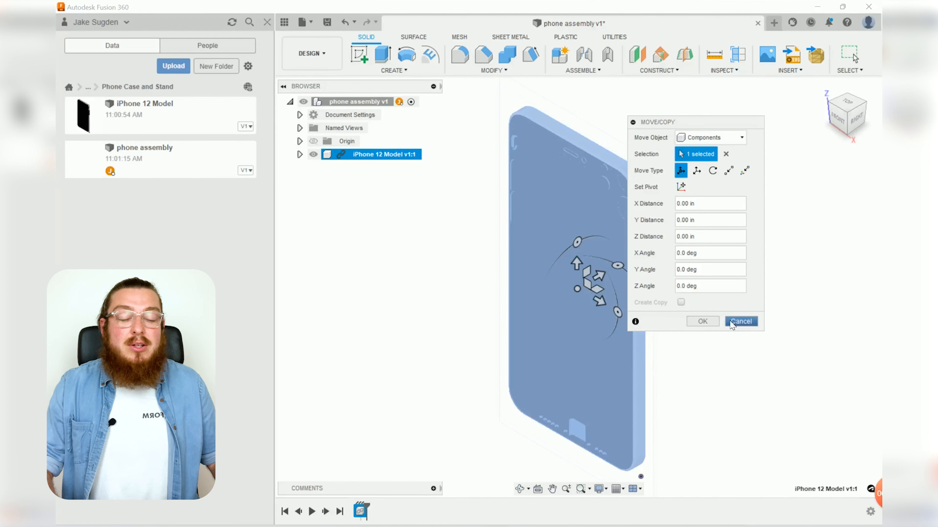
# Step: Place the iPhone 12 Model in the phone assembly at its default position, check it from several angles, and hide the project files
pyautogui.click(716, 325)
pyautogui.keyDown('shift'); pyautogui.moveTo(706, 336); pyautogui.dragTo(739, 232, button='middle'); pyautogui.keyUp('shift')
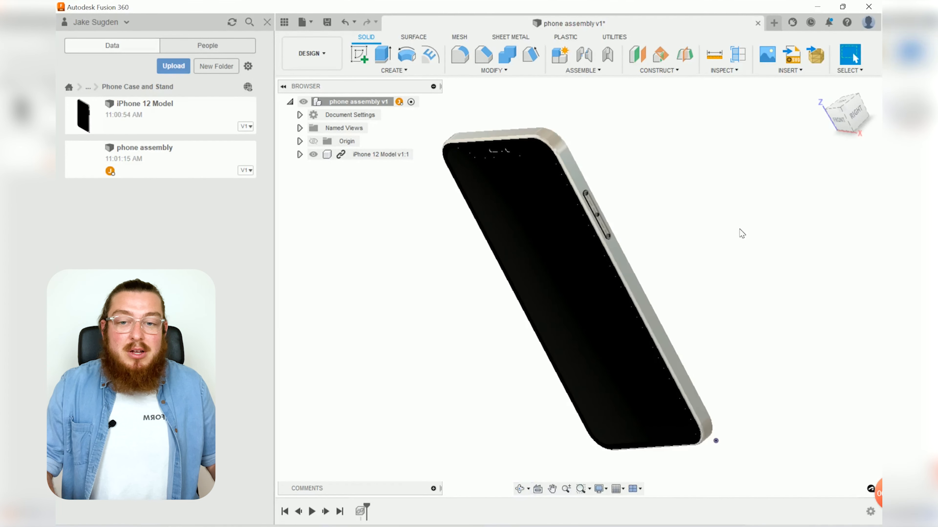
pyautogui.scroll(5, 640, 250)
pyautogui.keyDown('shift'); pyautogui.moveTo(640, 250); pyautogui.dragTo(693, 257, button='middle'); pyautogui.keyUp('shift')
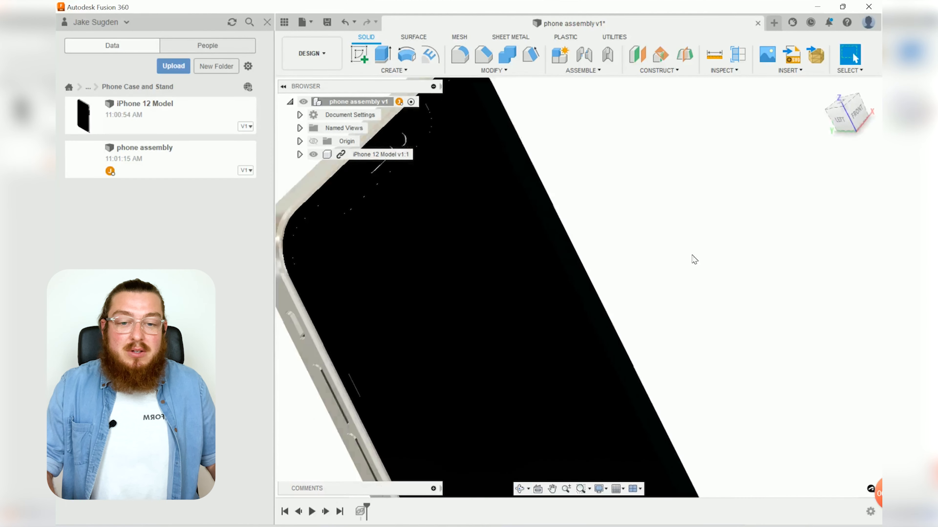
pyautogui.scroll(-3, 692, 289)
pyautogui.keyDown('shift'); pyautogui.moveTo(692, 289); pyautogui.dragTo(673, 250, button='middle'); pyautogui.keyUp('shift')
pyautogui.click(267, 21)
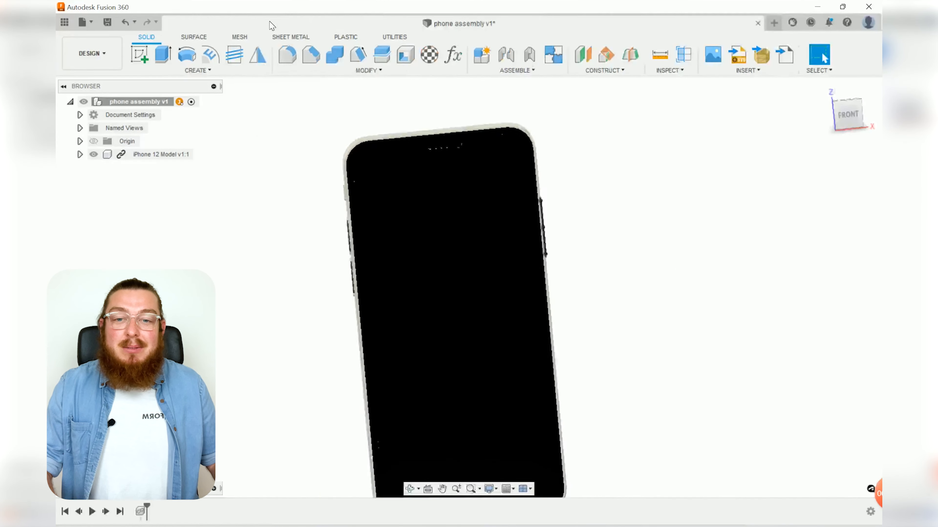
# Step: Create and activate an internal standard component named "phone case" under the phone assembly
pyautogui.scroll(-3, 598, 233)
pyautogui.scroll(-1, 636, 248)
pyautogui.moveTo(636, 248); pyautogui.dragTo(536, 218, button='middle')
pyautogui.scroll(2, 536, 218)
pyautogui.scroll(2, 567, 232)
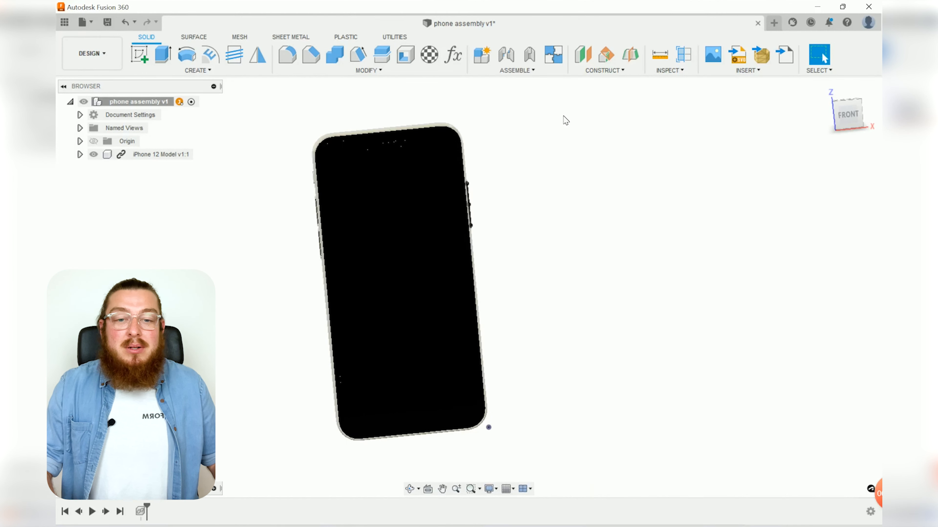
pyautogui.click(483, 55)
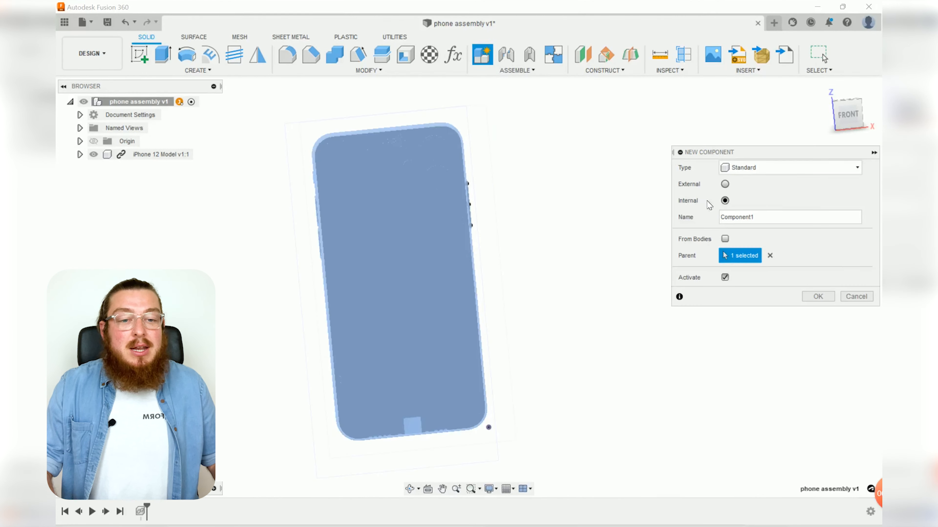
pyautogui.moveTo(764, 218); pyautogui.dragTo(709, 221)
pyautogui.write('p')
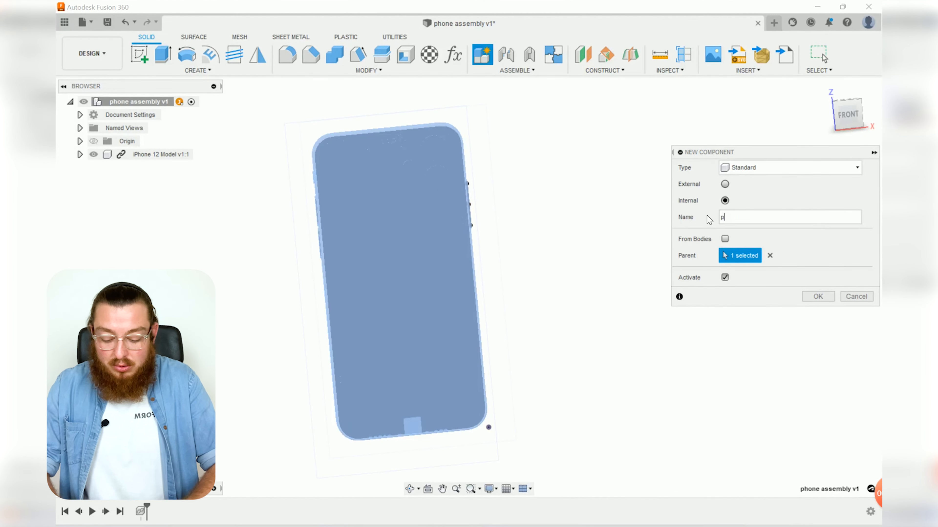
pyautogui.write('hone case')
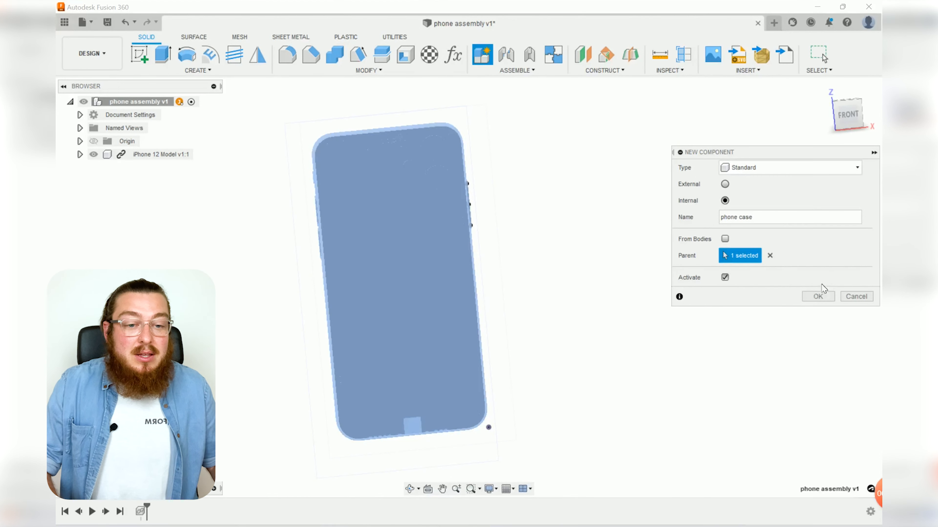
pyautogui.click(809, 305)
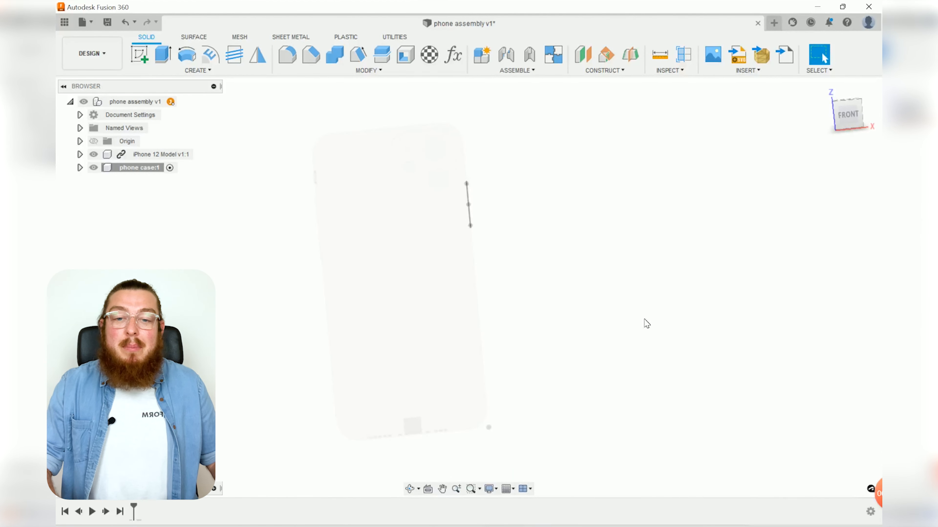
# Step: Examine the faded phone model from several angles, including its lower edge from the front
pyautogui.keyDown('shift'); pyautogui.moveTo(546, 241); pyautogui.dragTo(522, 191, button='middle'); pyautogui.keyUp('shift')
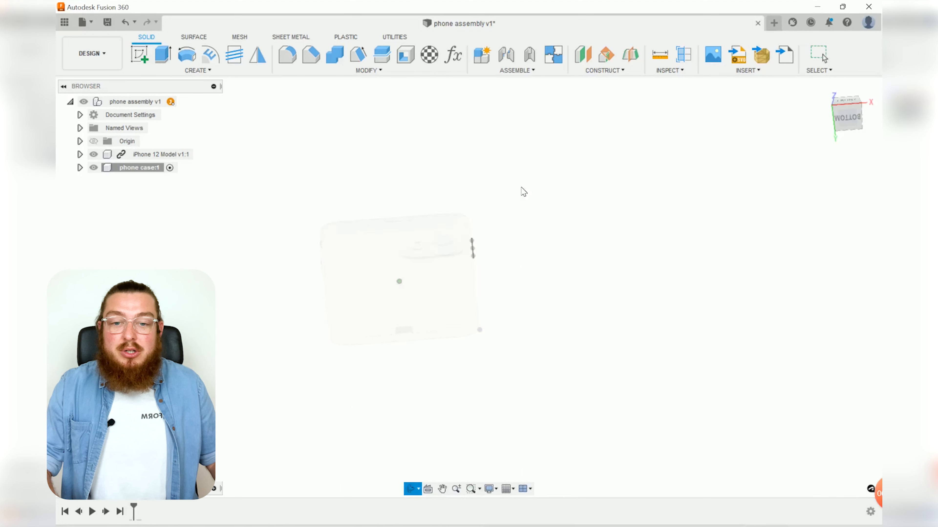
pyautogui.keyDown('shift'); pyautogui.moveTo(557, 306); pyautogui.dragTo(606, 362, button='middle'); pyautogui.keyUp('shift')
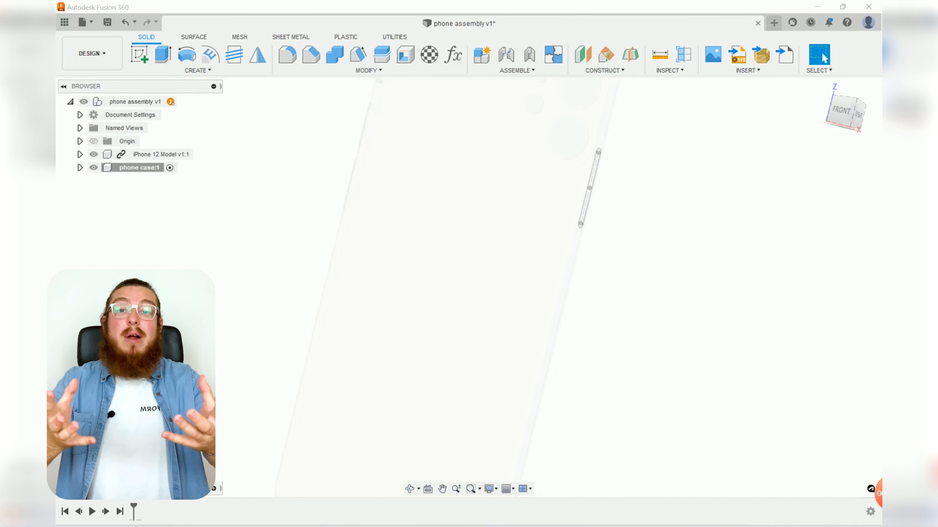
pyautogui.keyDown('shift'); pyautogui.moveTo(633, 331); pyautogui.dragTo(705, 327, button='middle'); pyautogui.keyUp('shift')
pyautogui.scroll(3, 508, 387)
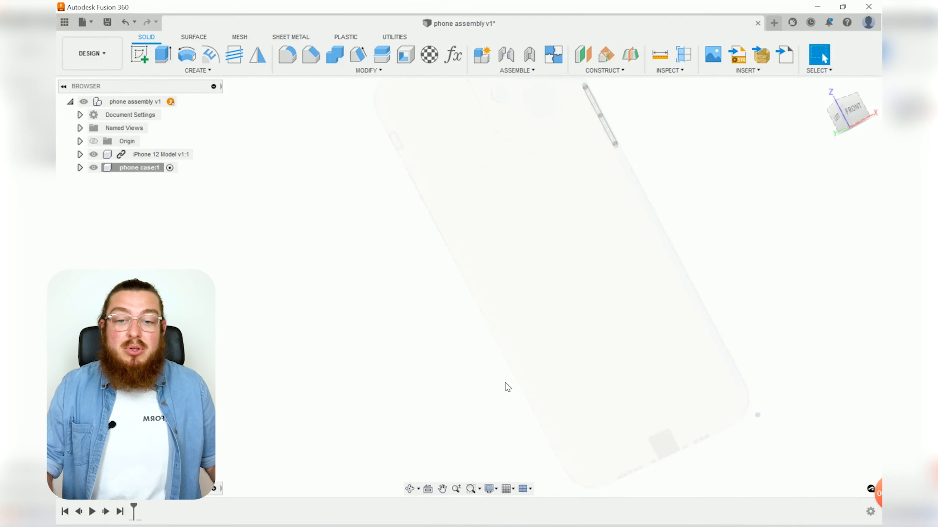
pyautogui.scroll(-2, 530, 402)
pyautogui.scroll(1, 477, 408)
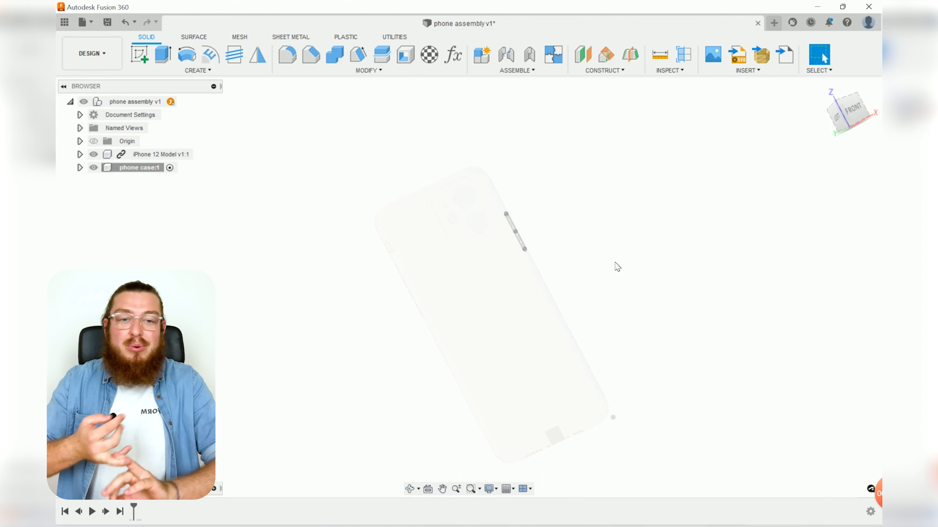
pyautogui.moveTo(616, 263); pyautogui.dragTo(612, 189, button='middle')
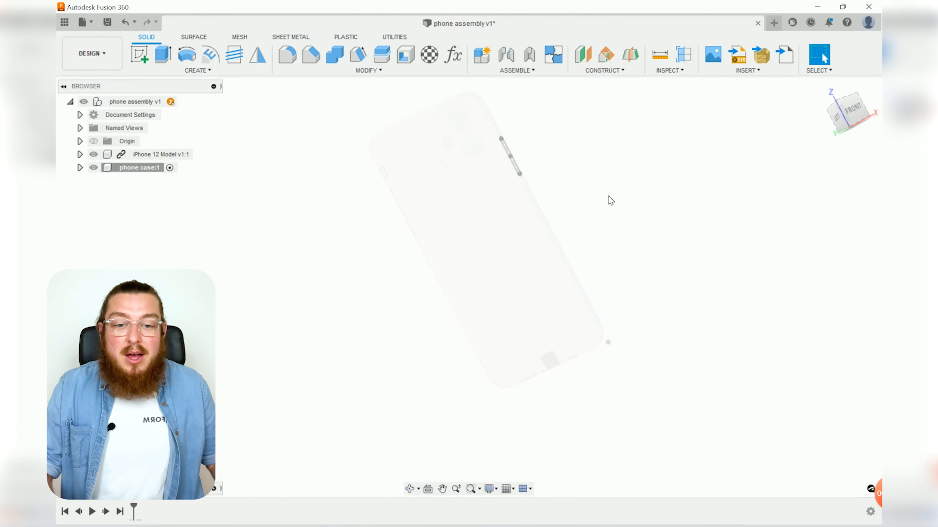
pyautogui.keyDown('shift'); pyautogui.moveTo(611, 201); pyautogui.dragTo(581, 300, button='middle'); pyautogui.keyUp('shift')
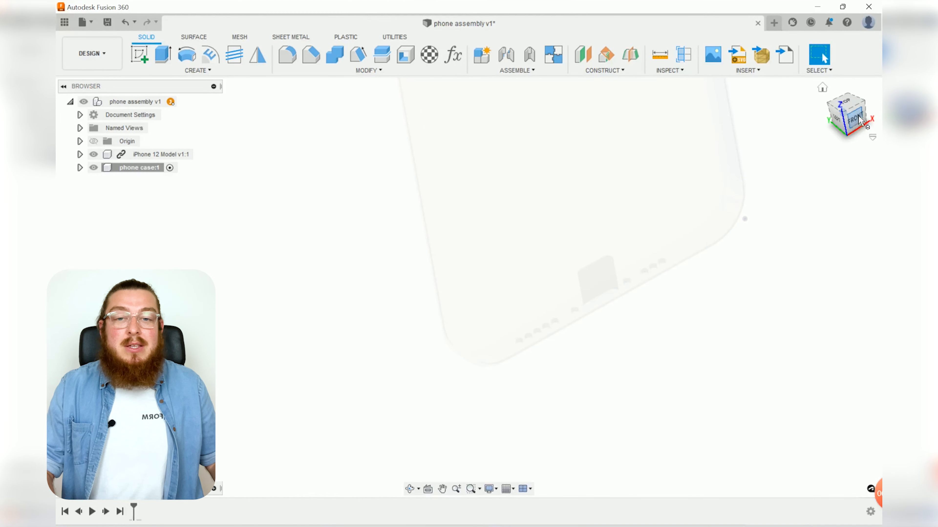
pyautogui.click(849, 116)
pyautogui.moveTo(613, 398); pyautogui.dragTo(619, 358, button='middle')
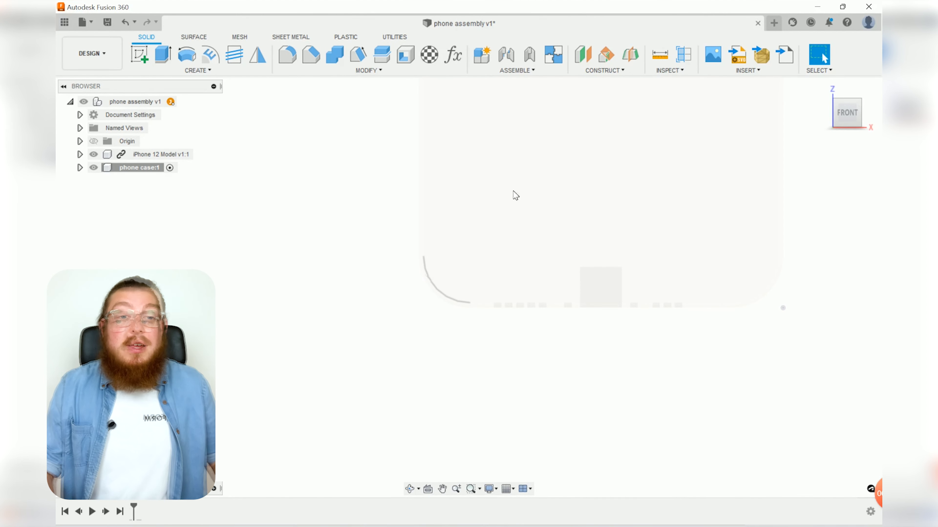
pyautogui.keyDown('shift'); pyautogui.moveTo(516, 195); pyautogui.dragTo(642, 250, button='middle'); pyautogui.keyUp('shift')
# Step: Change the phone assembly's document units to Millimeter without making them the default
pyautogui.click(80, 115)
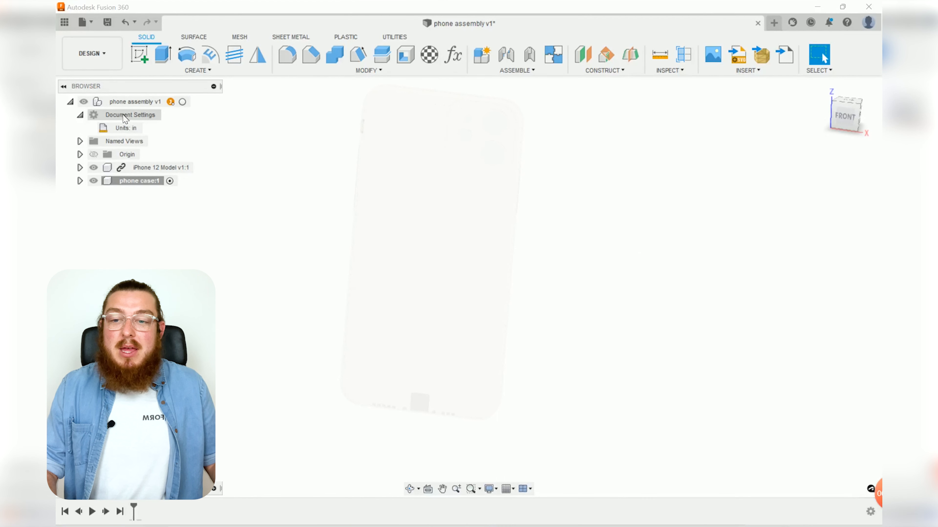
pyautogui.click(149, 129)
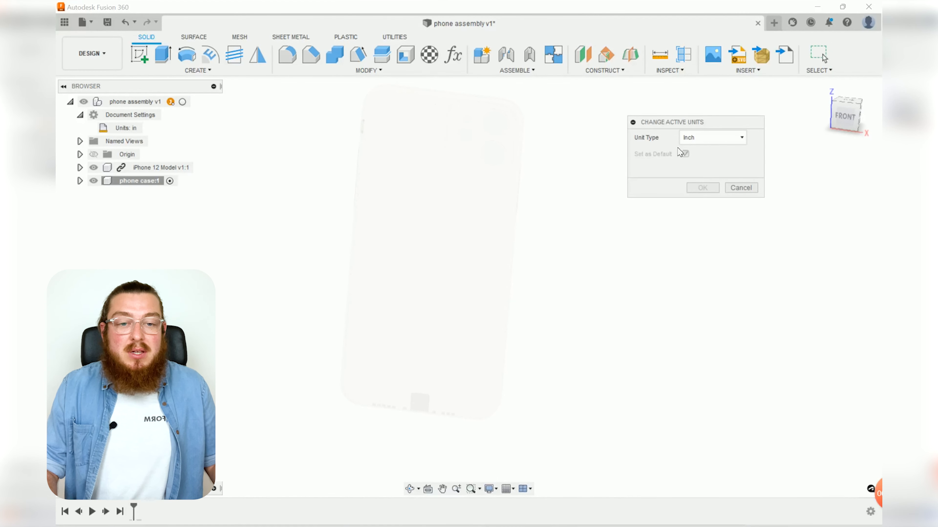
pyautogui.click(703, 137)
pyautogui.click(697, 163)
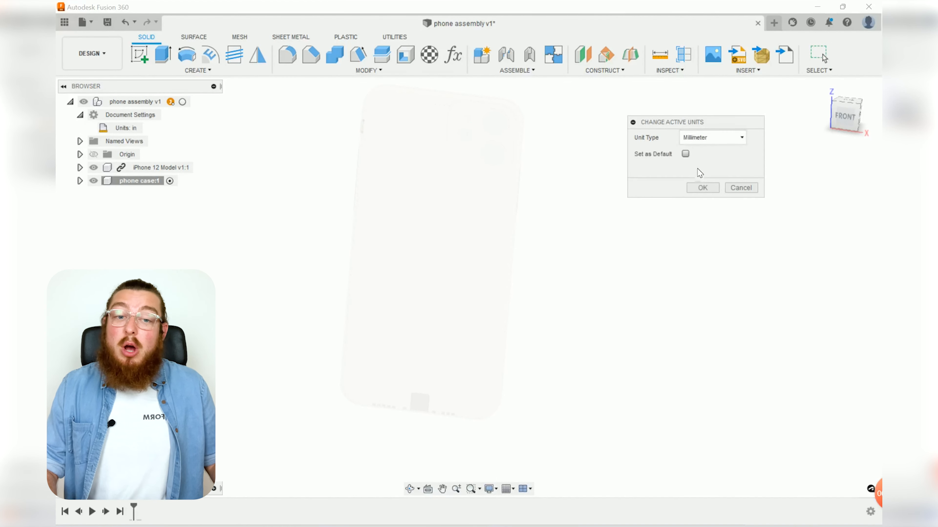
pyautogui.click(698, 188)
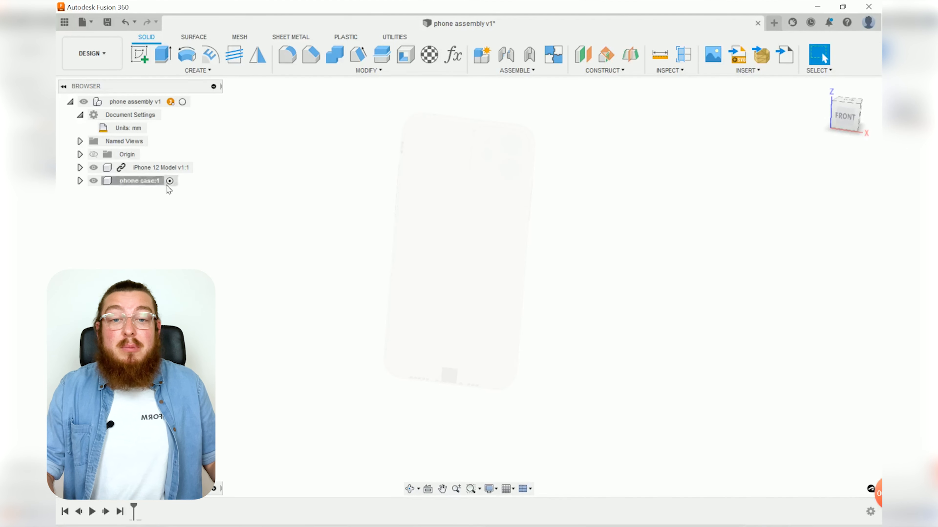
# Step: Create a construction plane offset 50 mm above the phone case's horizontal XY origin plane
pyautogui.click(577, 53)
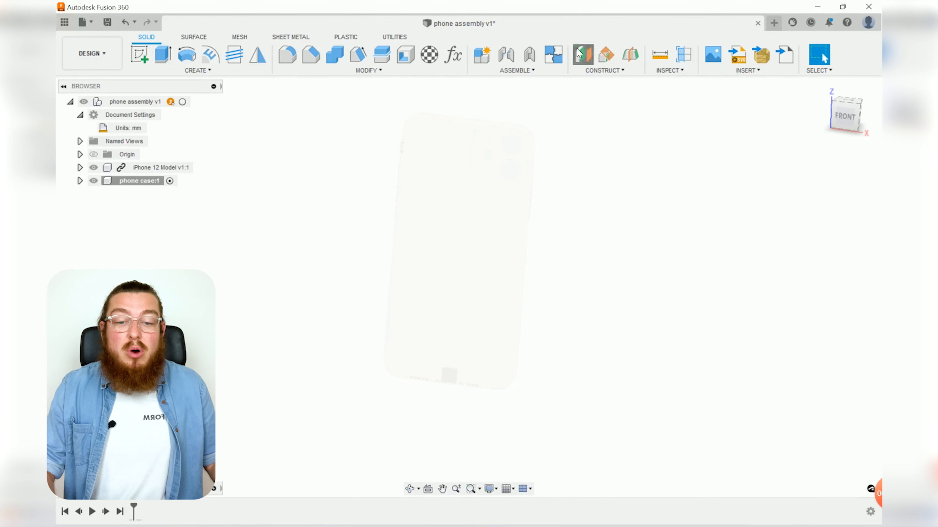
pyautogui.keyDown('shift'); pyautogui.moveTo(557, 268); pyautogui.dragTo(481, 326, button='middle'); pyautogui.keyUp('shift')
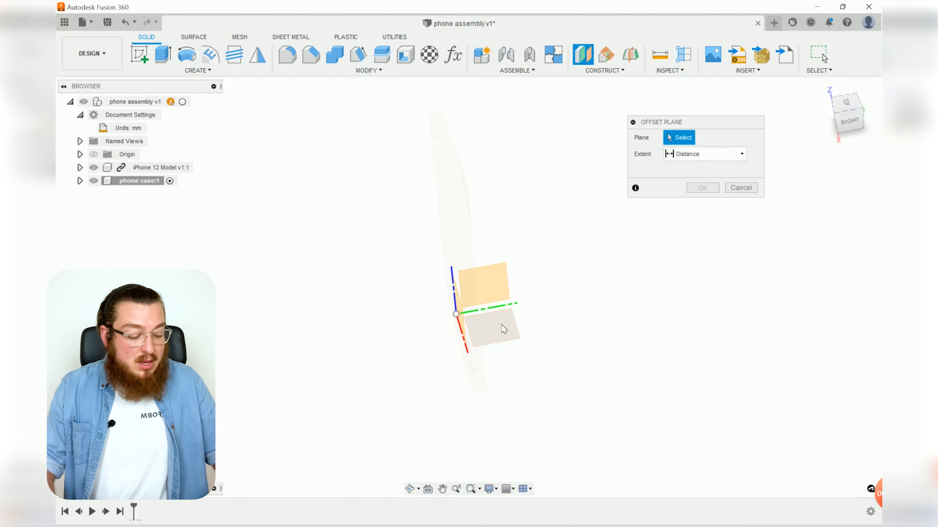
pyautogui.click(502, 328)
pyautogui.write('50')
pyautogui.press('Return')
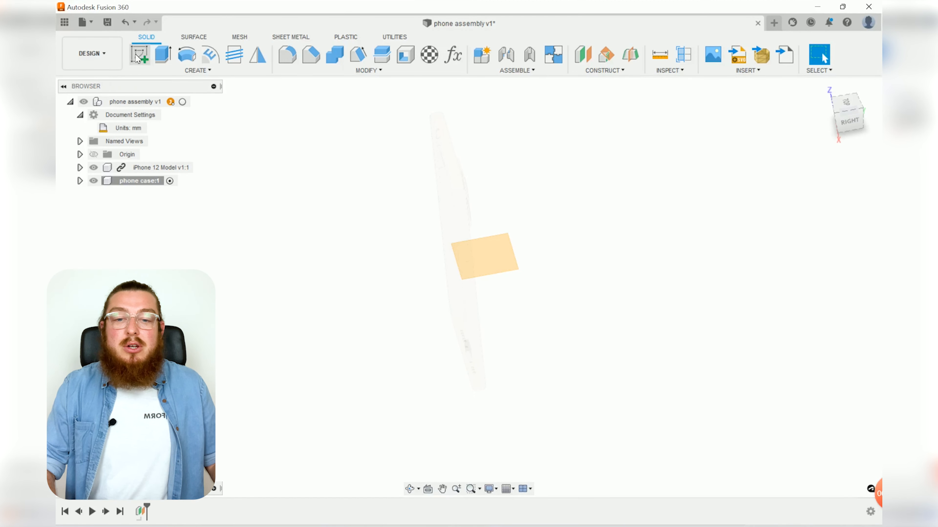
# Step: Start a sketch in the phone case component on the offset construction plane
pyautogui.click(135, 55)
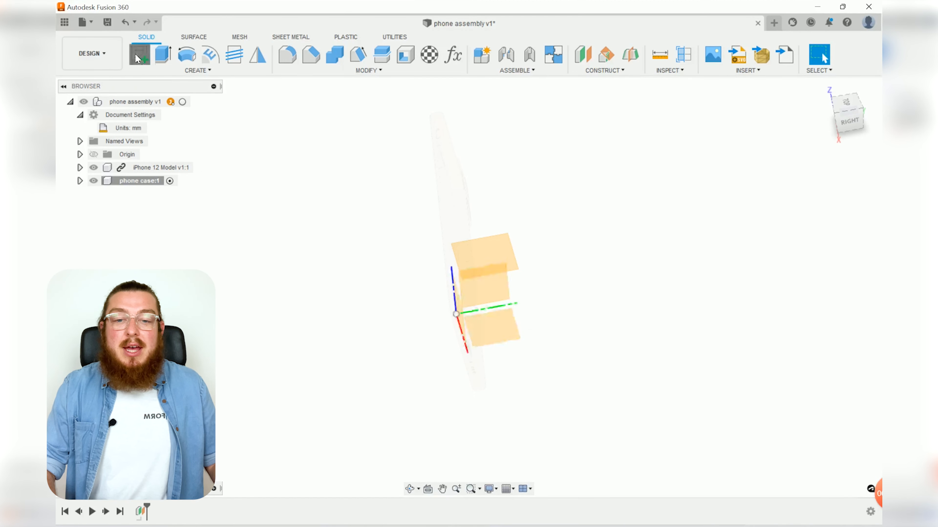
pyautogui.click(508, 251)
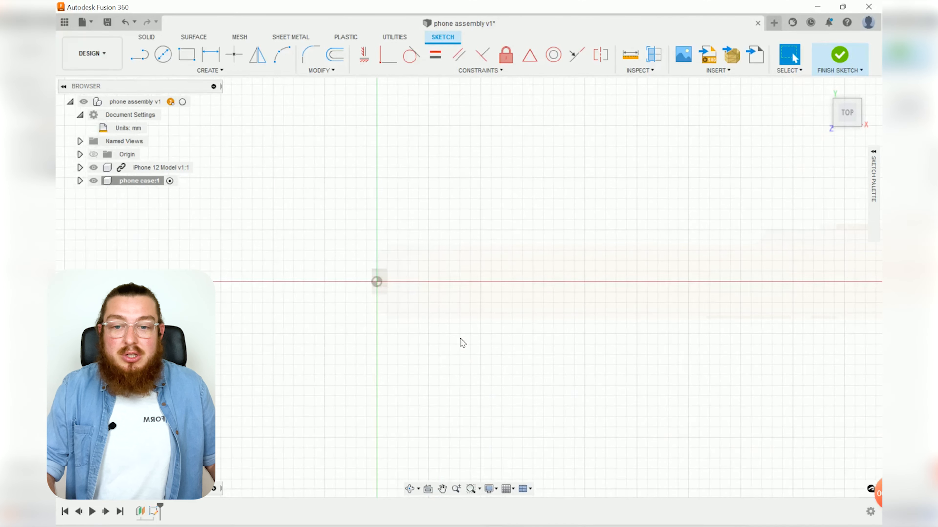
pyautogui.scroll(2, 391, 235)
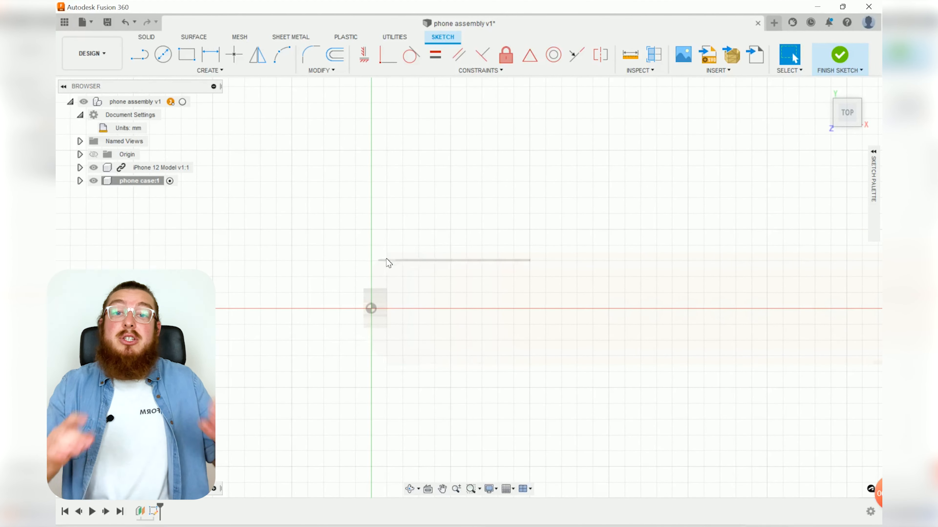
# Step: Project the phone section's upper edge line and the two stepped corner points beside it, keeping Projection Link on
pyautogui.press('p')
pyautogui.scroll(3, 410, 223)
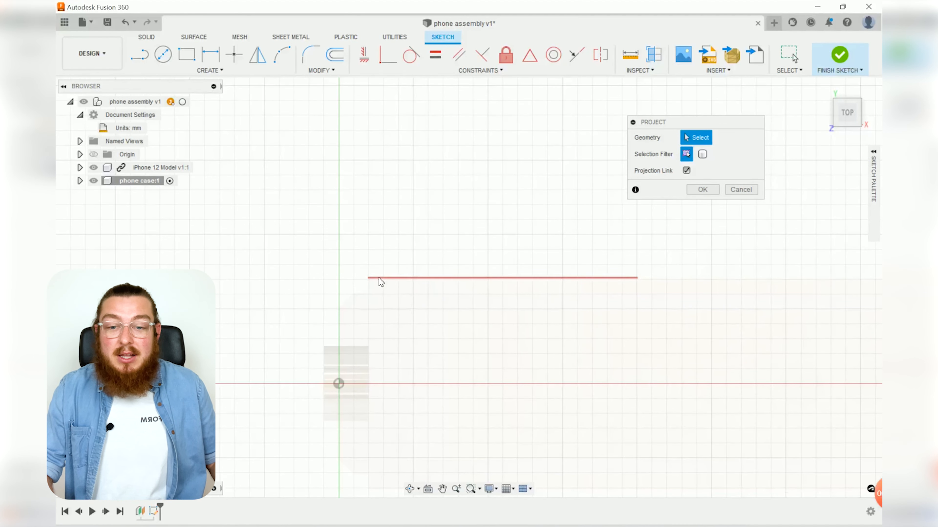
pyautogui.click(377, 283)
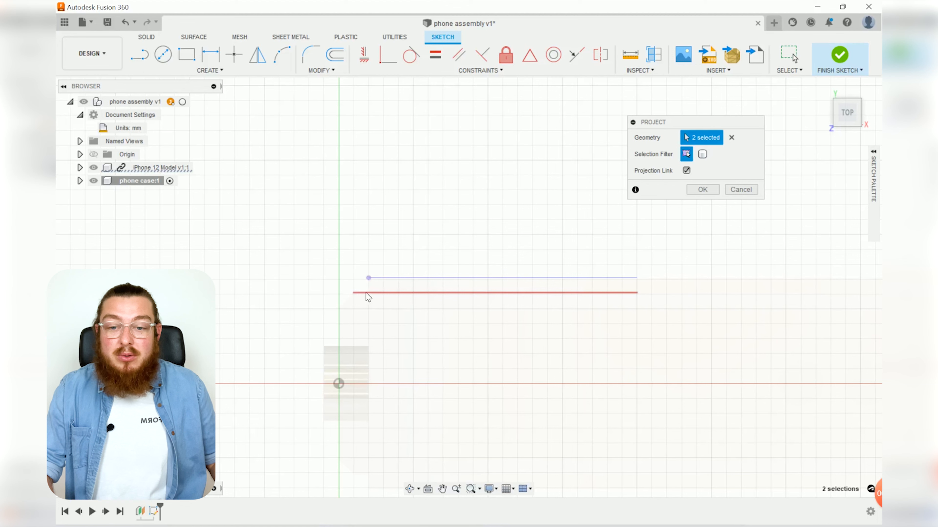
pyautogui.click(355, 293)
pyautogui.click(339, 307)
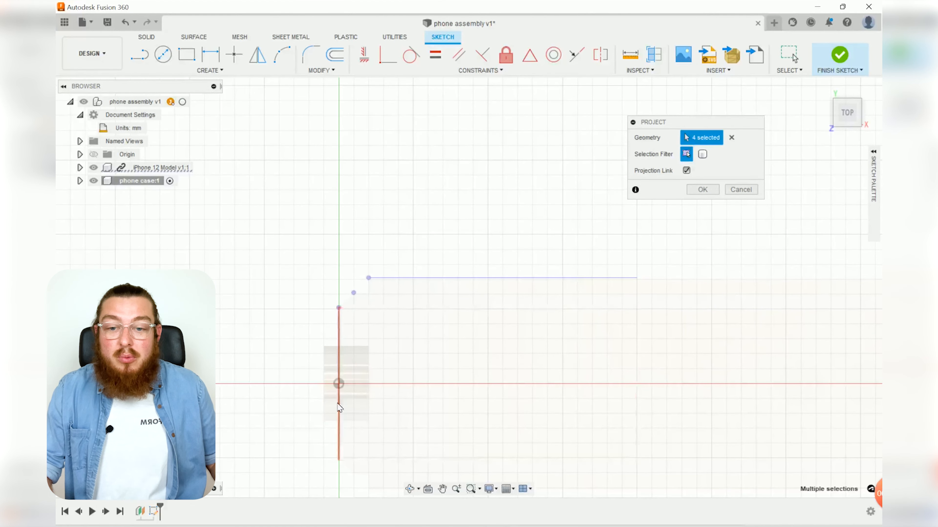
# Step: Project the phone section's lower edge line and corner points plus the missing inner upper corner point, and accept the projection
pyautogui.moveTo(342, 390); pyautogui.dragTo(343, 234, button='middle')
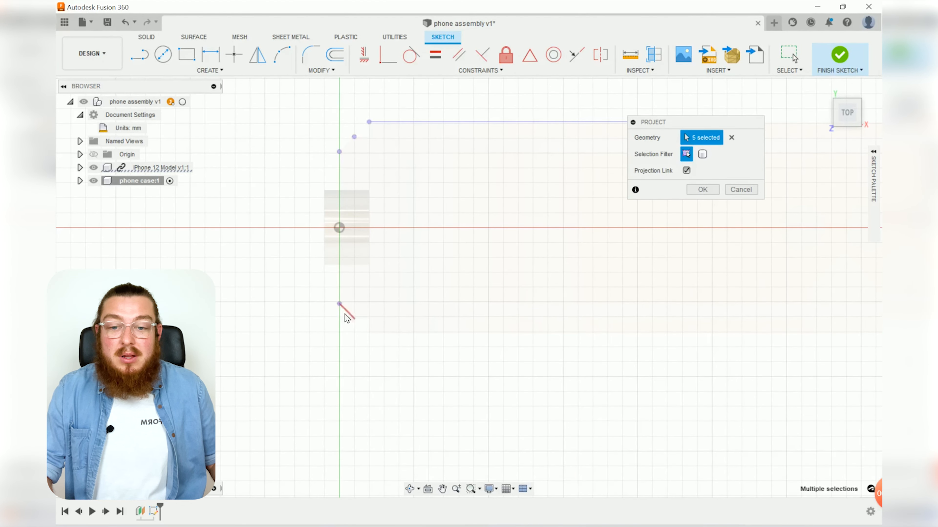
pyautogui.click(370, 333)
pyautogui.click(386, 334)
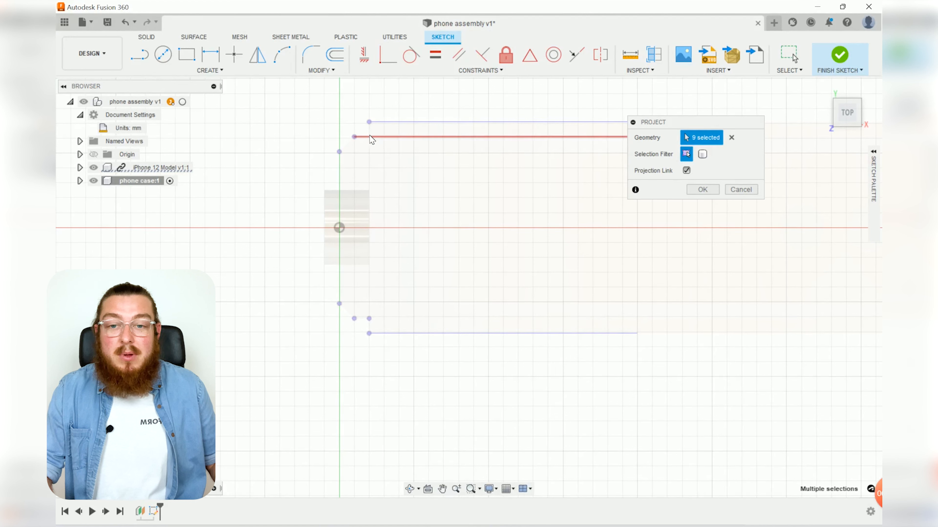
pyautogui.scroll(5, 370, 138)
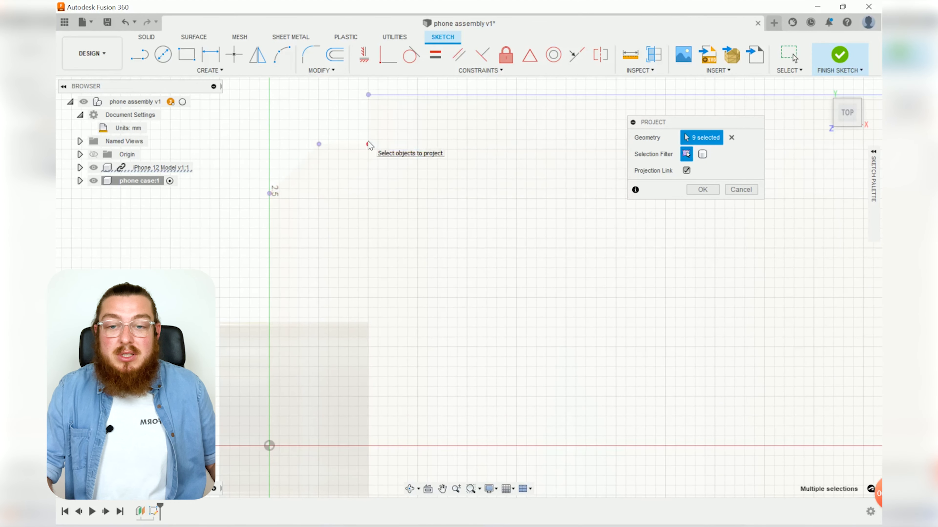
pyautogui.click(369, 144)
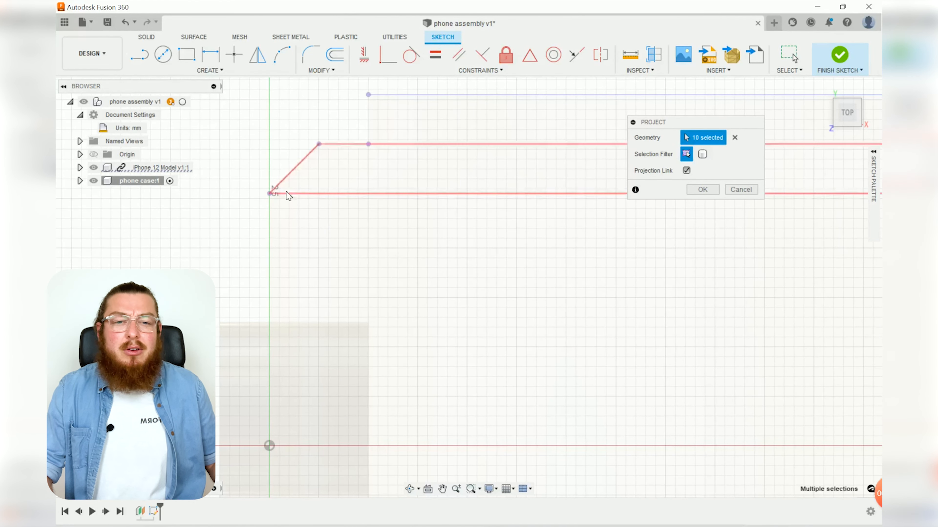
pyautogui.scroll(-6, 254, 211)
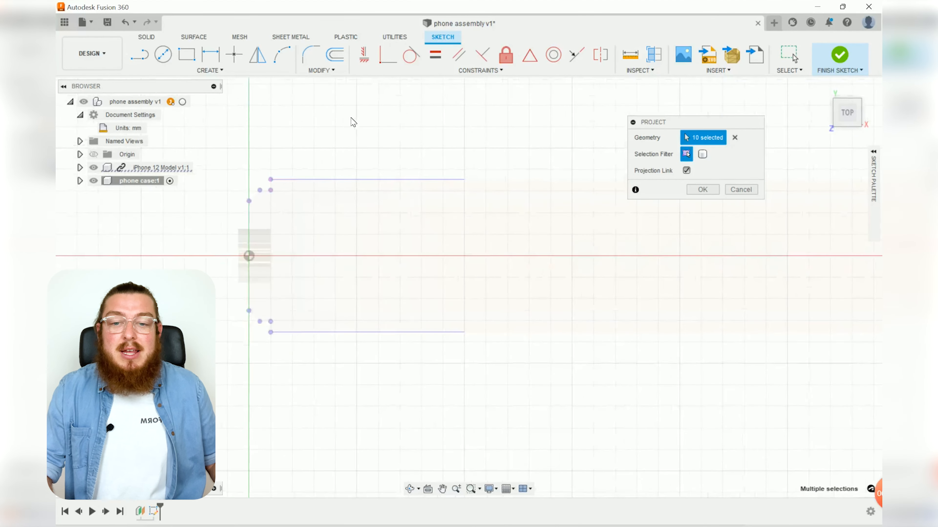
pyautogui.moveTo(350, 118); pyautogui.dragTo(405, 116, button='middle')
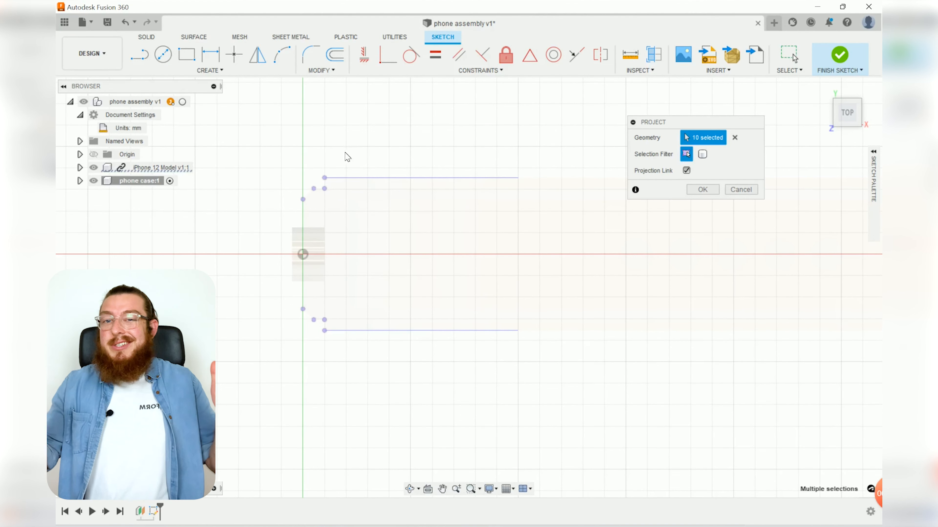
pyautogui.scroll(1, 332, 164)
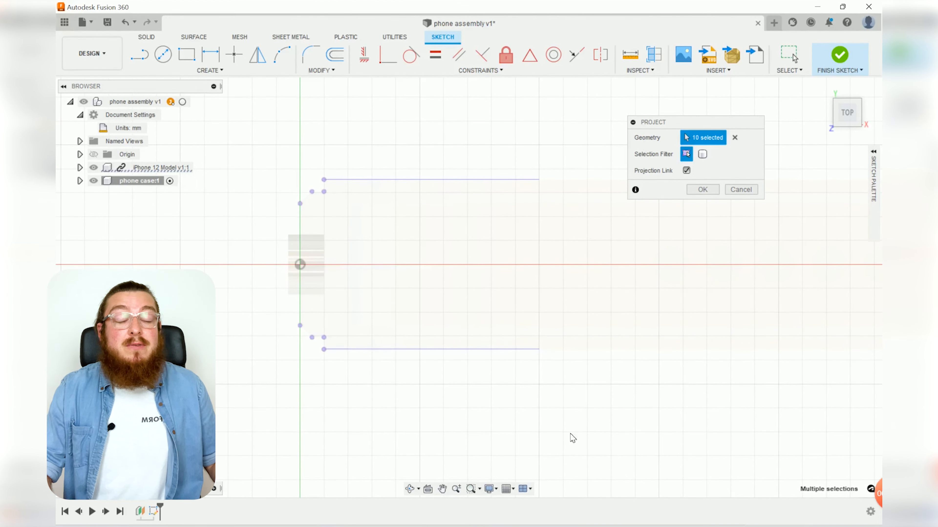
pyautogui.click(703, 189)
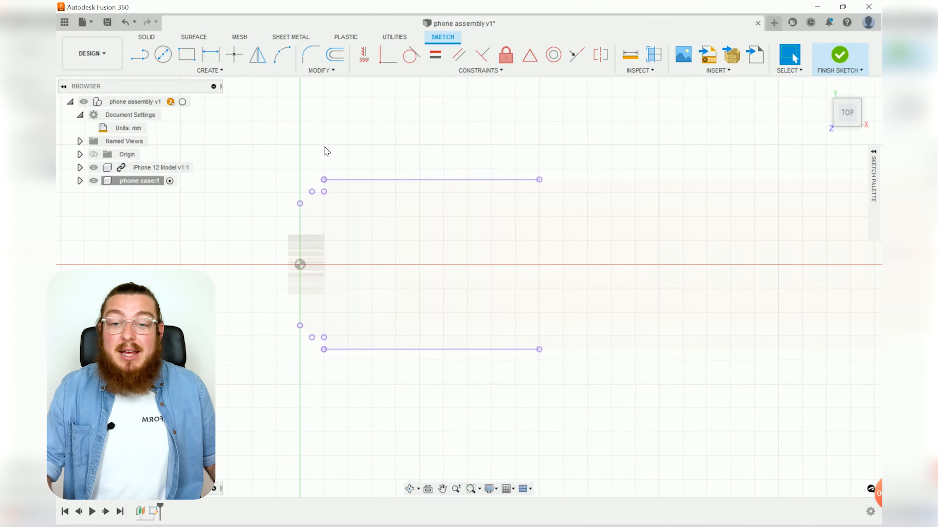
# Step: Draw connected lines from the upper projected edge's end through the inner and stepped corner points to the point on the vertical axis
pyautogui.scroll(2, 327, 152)
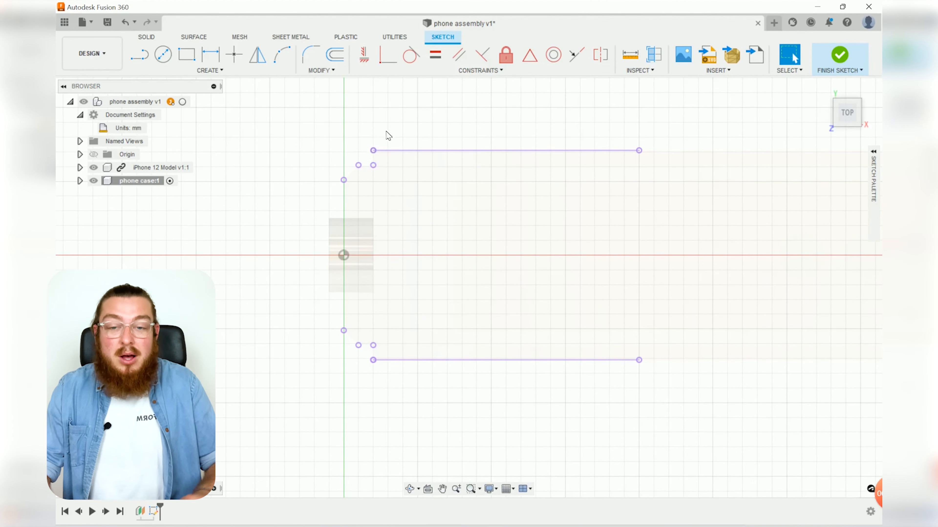
pyautogui.press('l')
pyautogui.scroll(2, 388, 137)
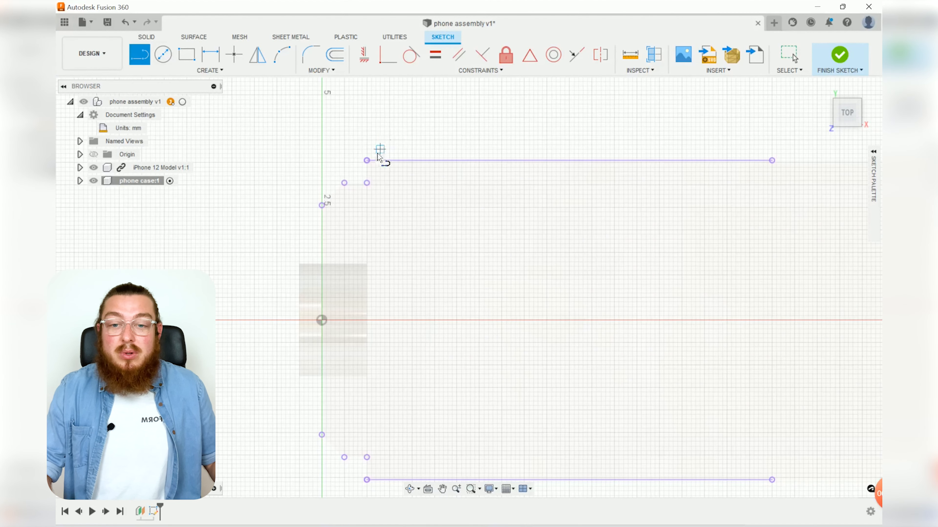
pyautogui.click(367, 160)
pyautogui.click(367, 183)
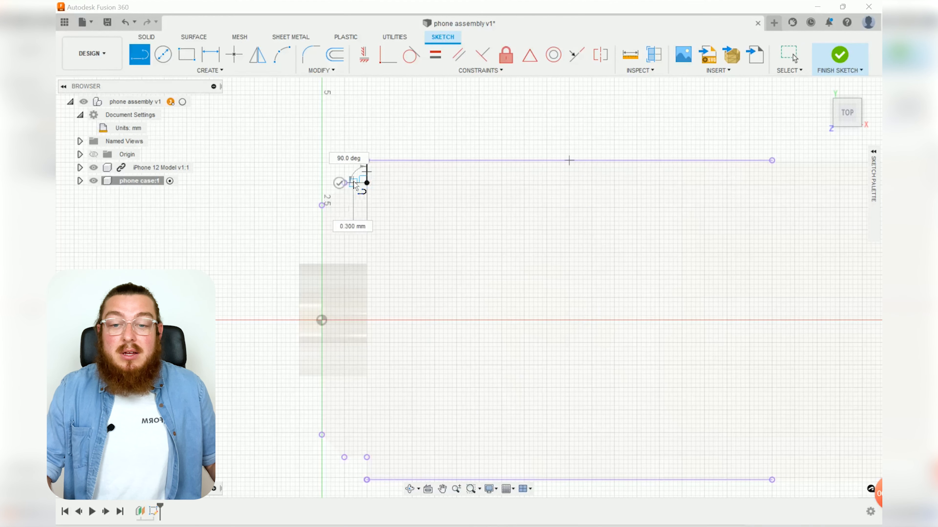
pyautogui.scroll(2, 351, 181)
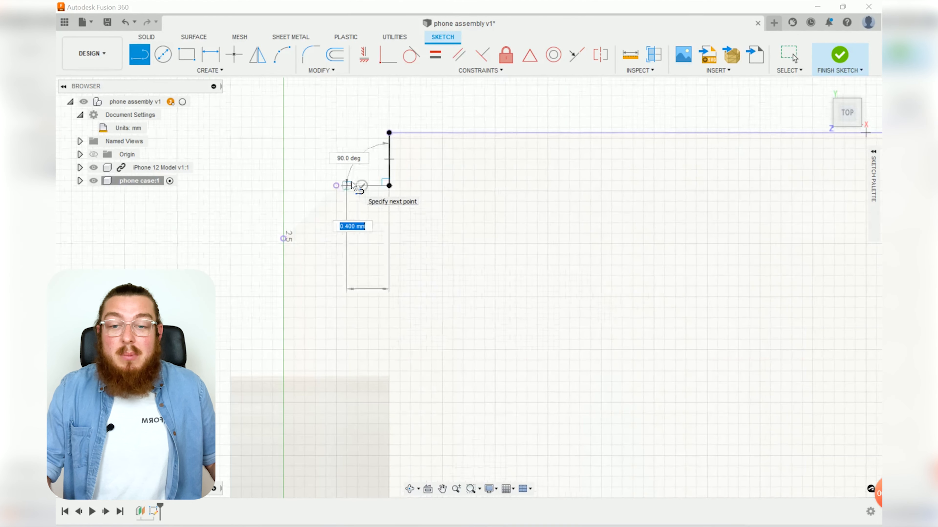
pyautogui.click(336, 185)
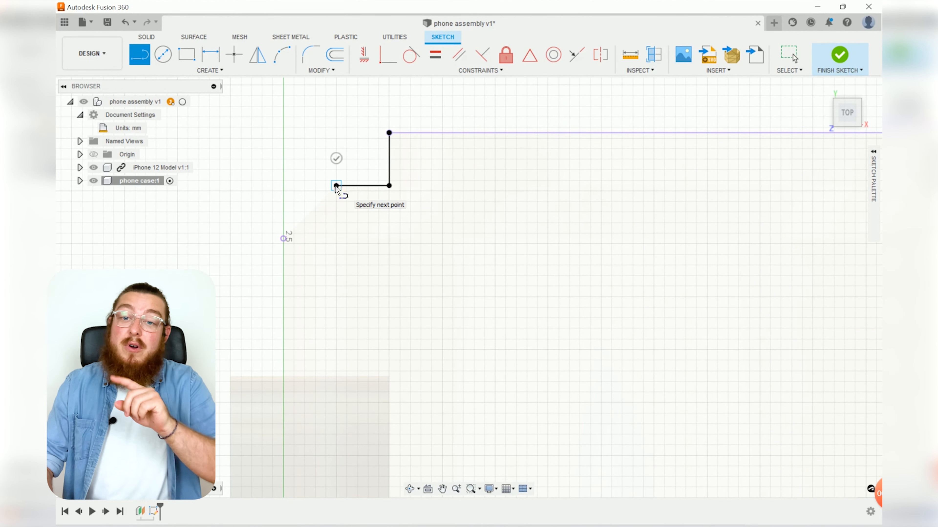
pyautogui.click(284, 236)
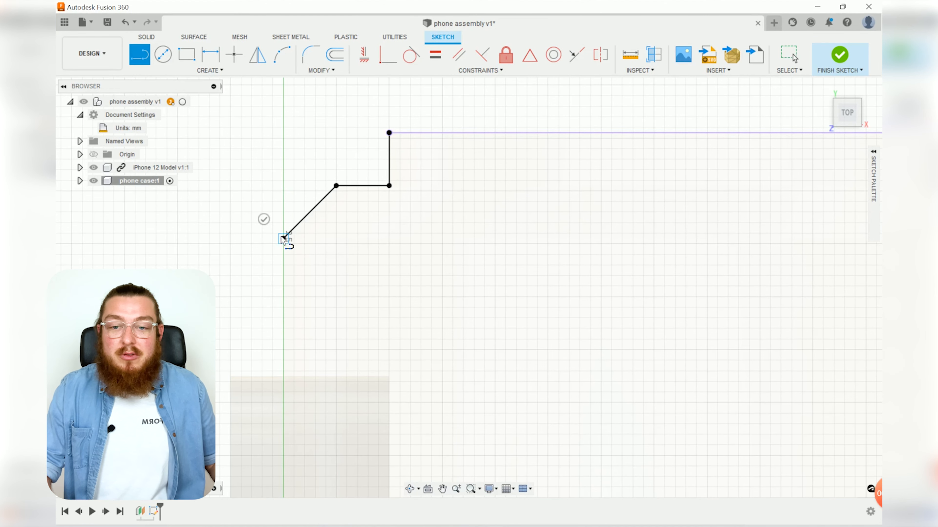
# Step: Continue the line chain straight down the phone's side and through the lower corner points to the end of the lower projected edge
pyautogui.scroll(-5, 285, 240)
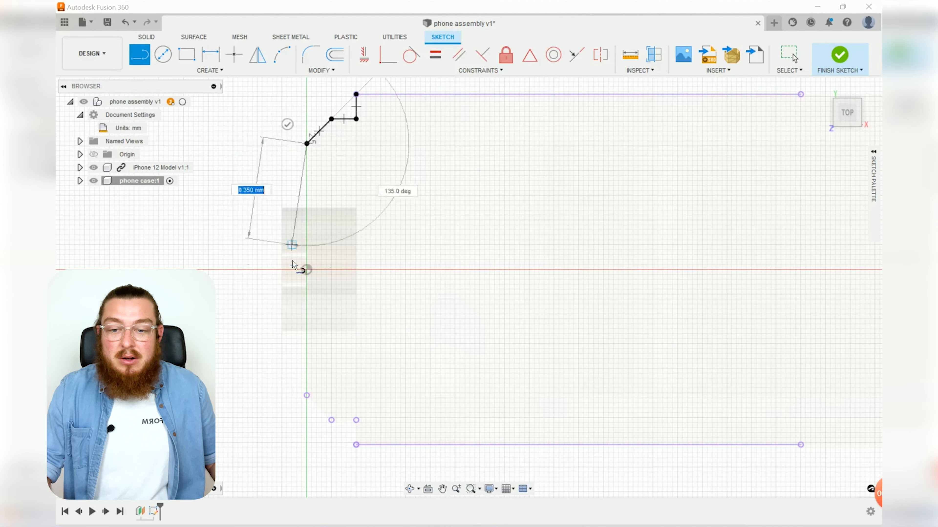
pyautogui.click(306, 396)
pyautogui.moveTo(306, 396); pyautogui.dragTo(288, 282, button='middle')
pyautogui.scroll(4, 288, 281)
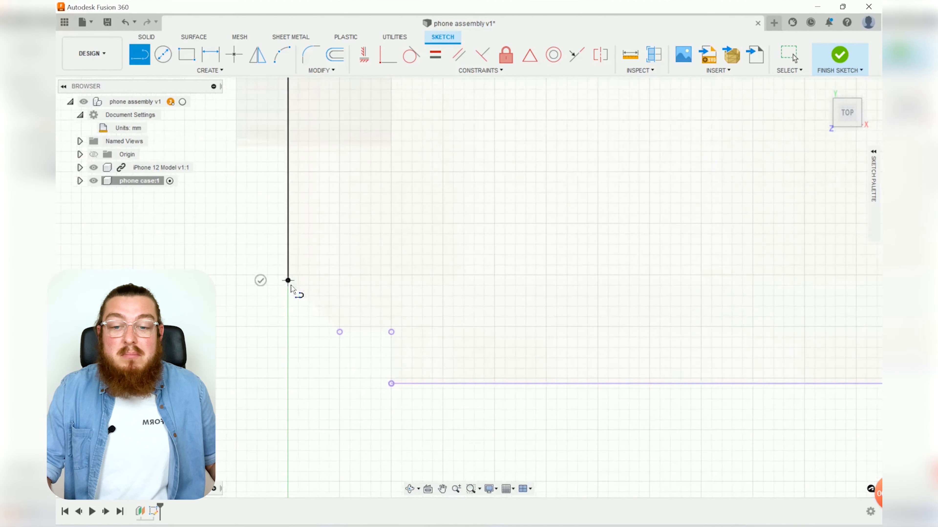
pyautogui.click(340, 332)
pyautogui.click(392, 331)
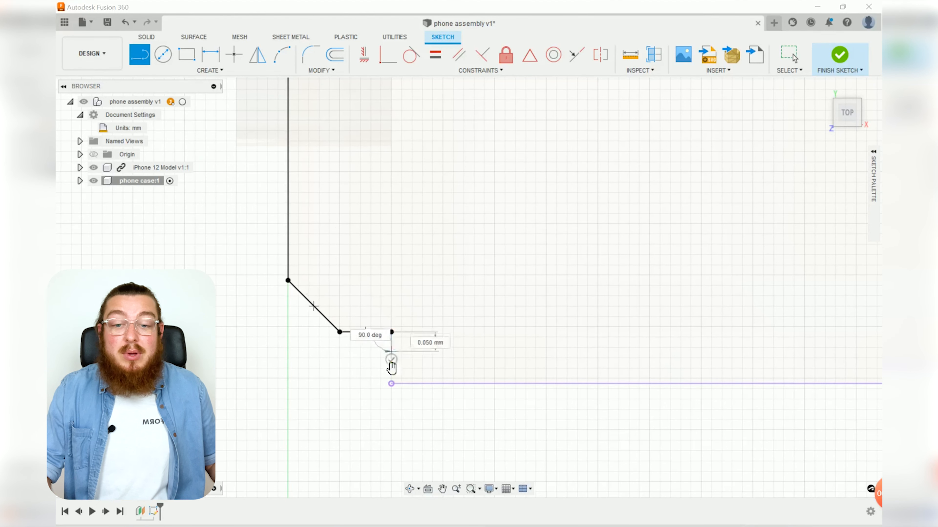
pyautogui.click(392, 384)
pyautogui.scroll(-1, 479, 273)
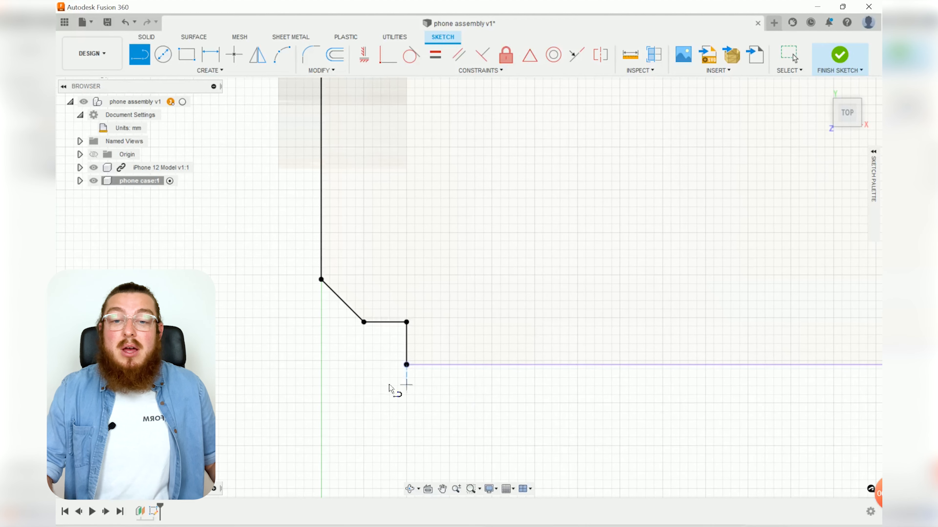
# Step: Offset the phone's connected side profile together with both projected edges outward by 2 mm, using chain selection
pyautogui.scroll(-6, 423, 125)
pyautogui.moveTo(402, 220); pyautogui.dragTo(342, 421, button='middle')
pyautogui.click(370, 90)
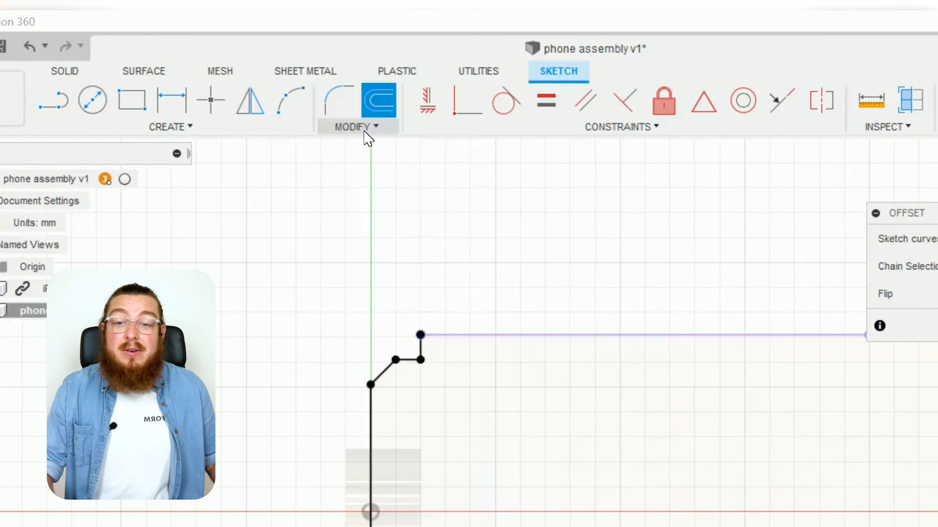
pyautogui.click(356, 127)
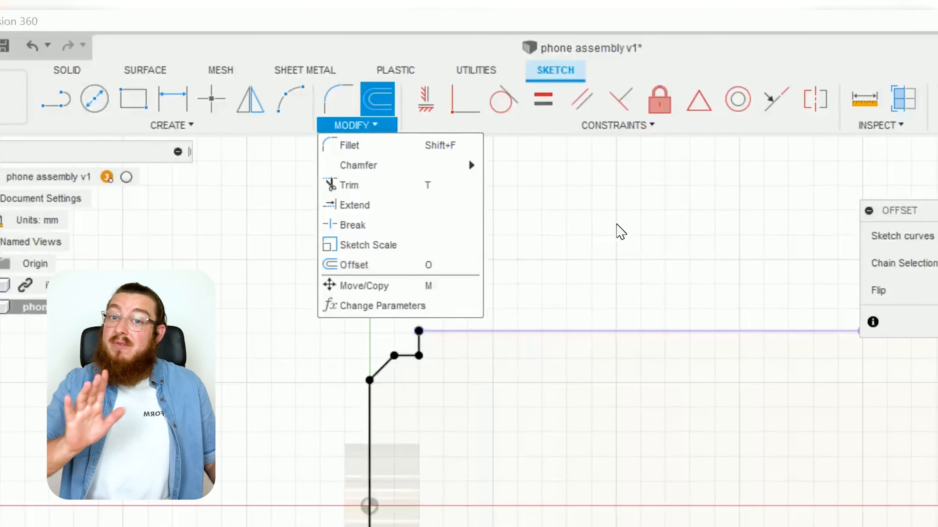
pyautogui.click(616, 224)
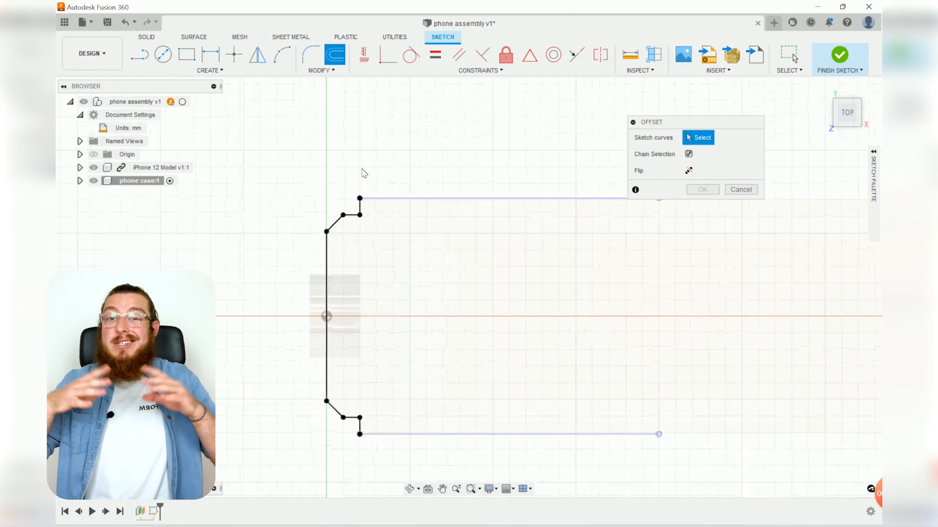
pyautogui.scroll(5, 364, 174)
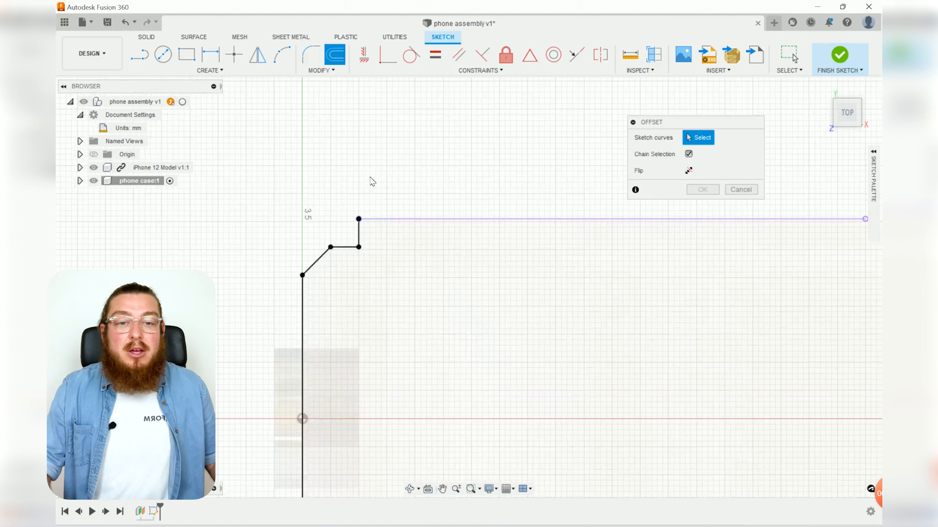
pyautogui.moveTo(379, 186); pyautogui.dragTo(433, 118, button='middle')
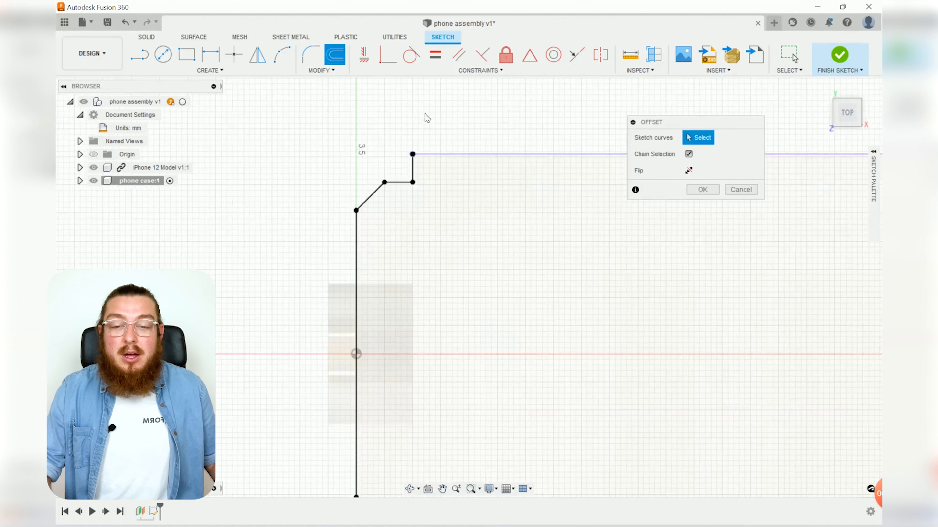
pyautogui.click(429, 154)
pyautogui.click(412, 165)
pyautogui.scroll(-5, 365, 211)
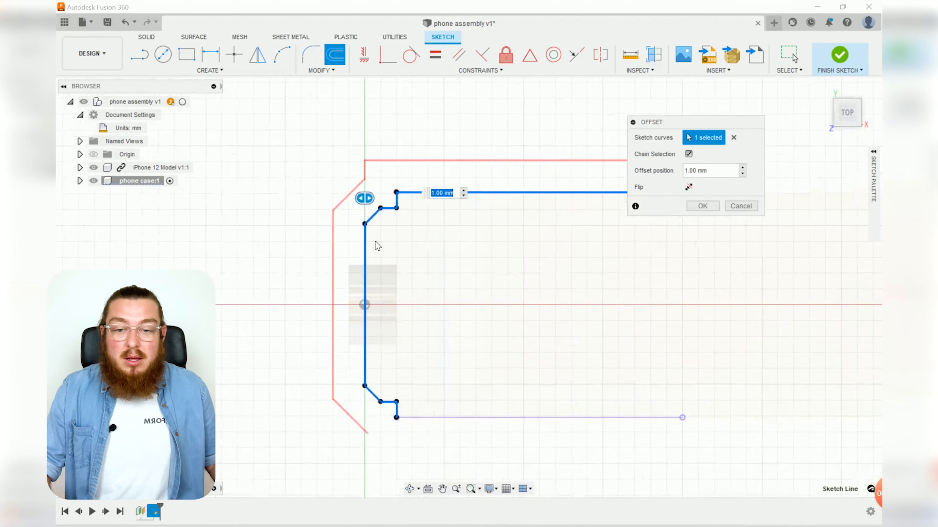
pyautogui.click(411, 325)
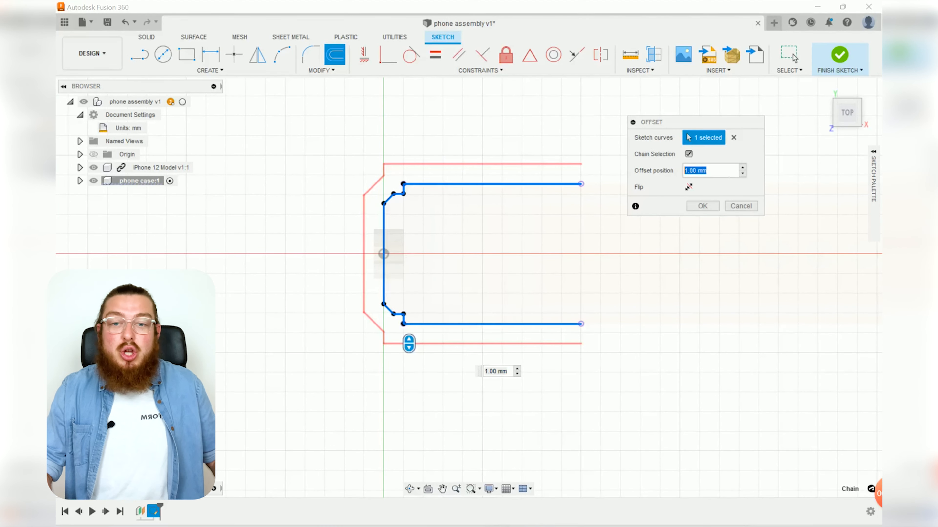
pyautogui.write('2')
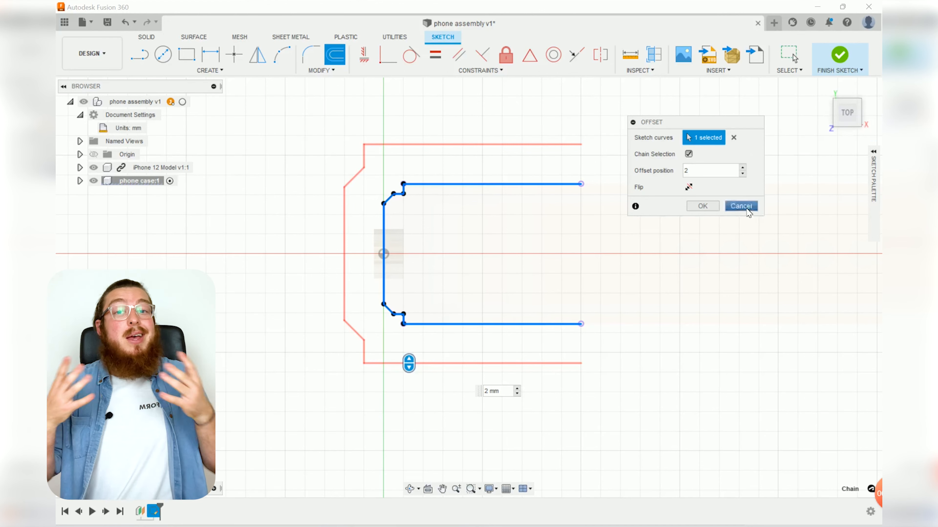
pyautogui.click(702, 206)
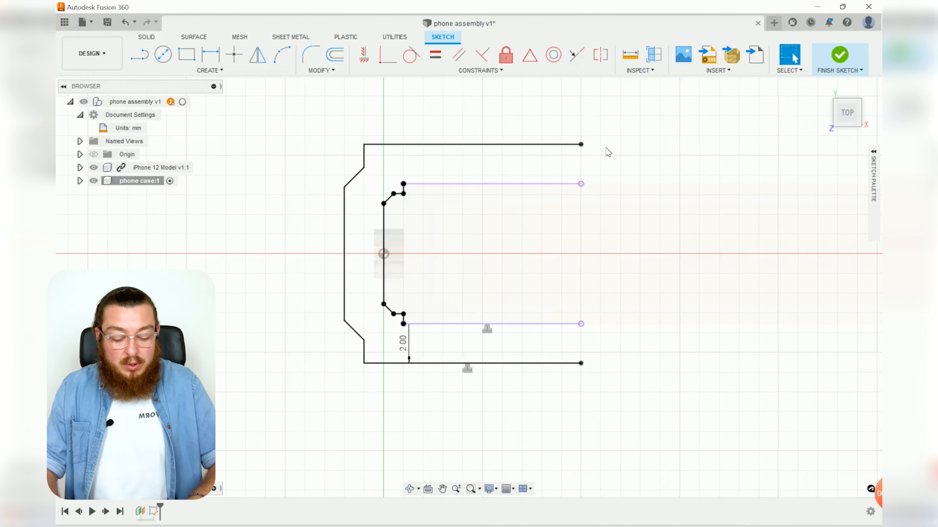
# Step: Draw two perpendicular closing lines between the offset outline and the projected phone edges, one on the upper side and one on the lower
pyautogui.press('l')
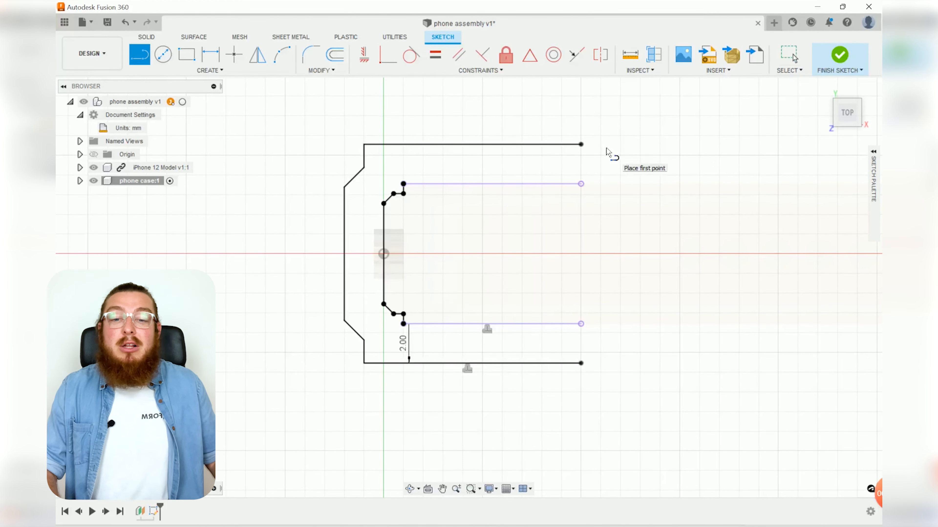
pyautogui.click(433, 144)
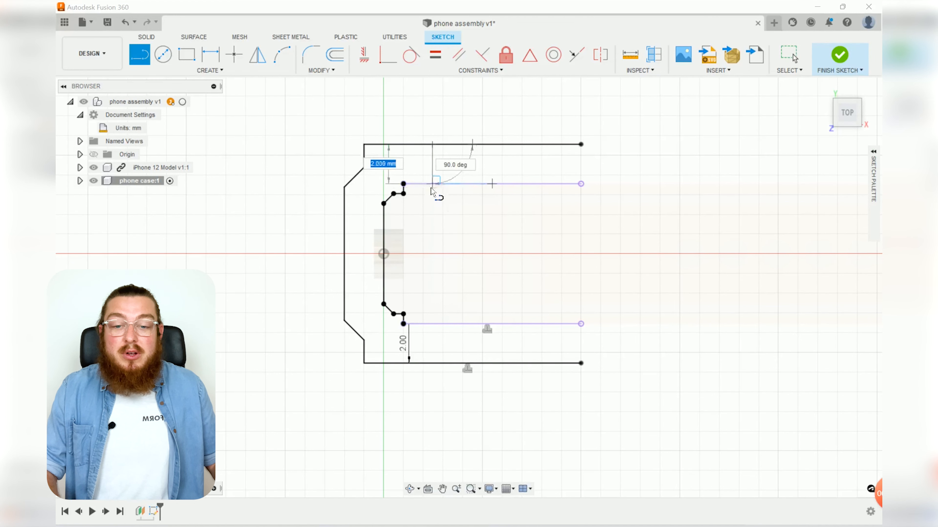
pyautogui.doubleClick(433, 183)
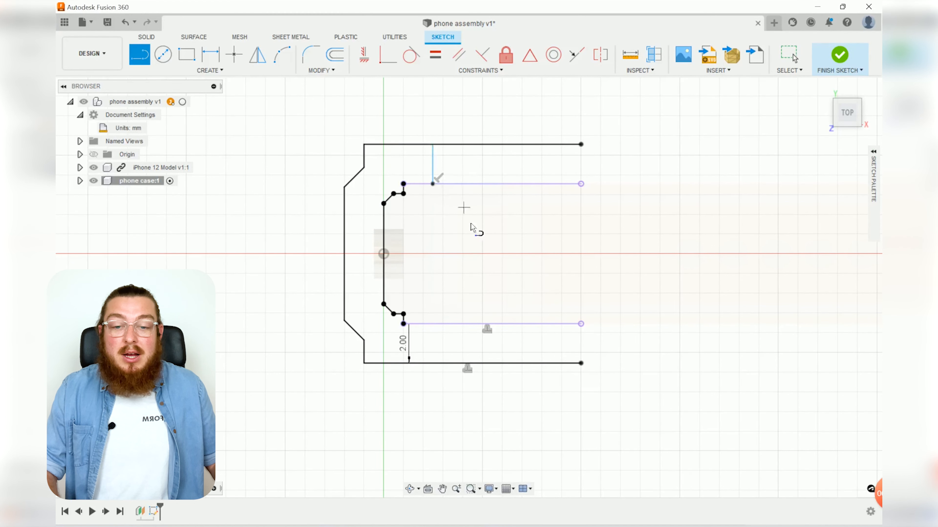
pyautogui.click(433, 323)
pyautogui.doubleClick(433, 363)
pyautogui.press('Escape')
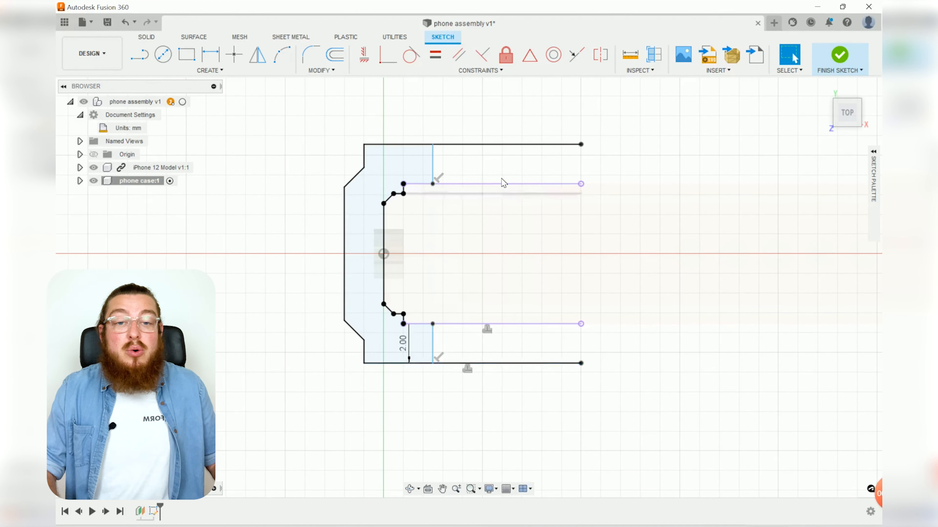
# Step: Apply a Collinear constraint to the two closing lines and shift them slightly farther from the phone's side
pyautogui.click(576, 56)
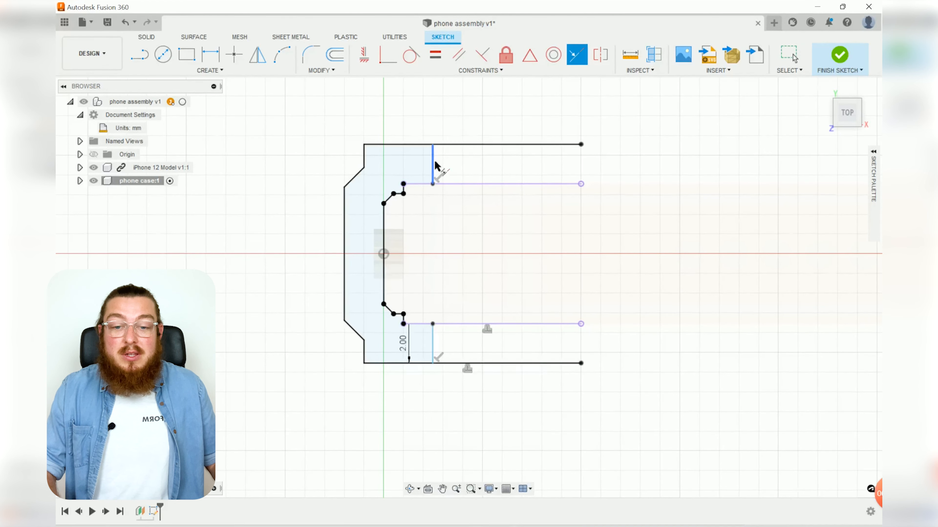
pyautogui.press('Escape')
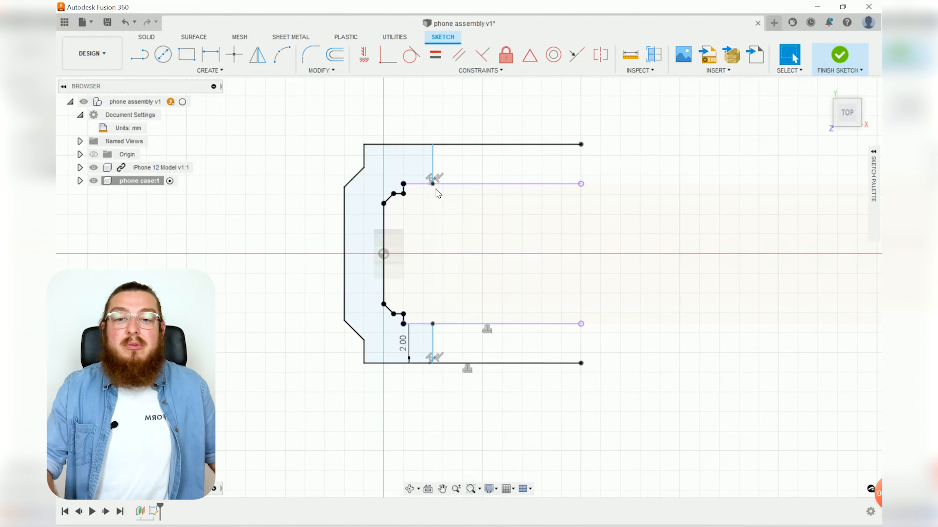
pyautogui.moveTo(433, 167)
pyautogui.mouseDown()
pyautogui.moveTo(459, 157)
pyautogui.moveTo(425, 158)
pyautogui.moveTo(444, 157)
pyautogui.mouseUp()
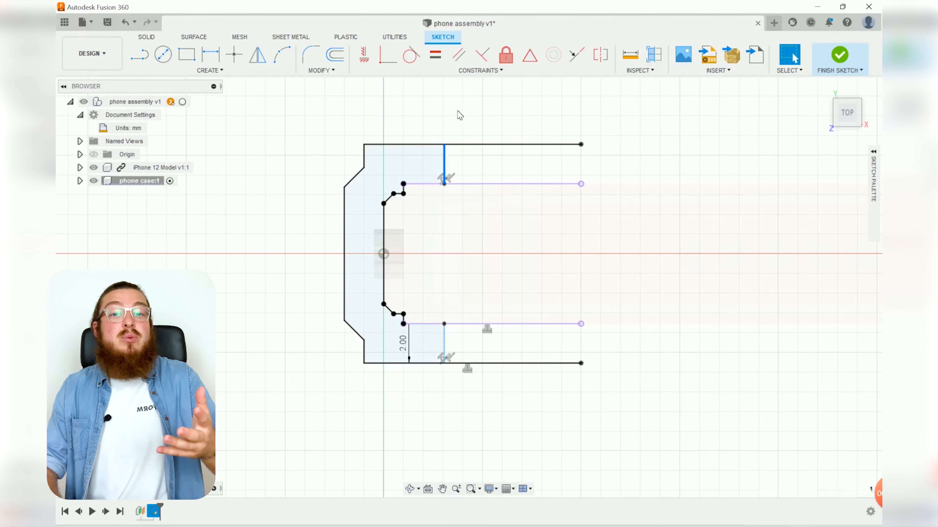
# Step: Dimension the upper closing line 2 mm horizontally from the nearby stepped corner point of the phone profile
pyautogui.press('d')
pyautogui.scroll(3, 443, 148)
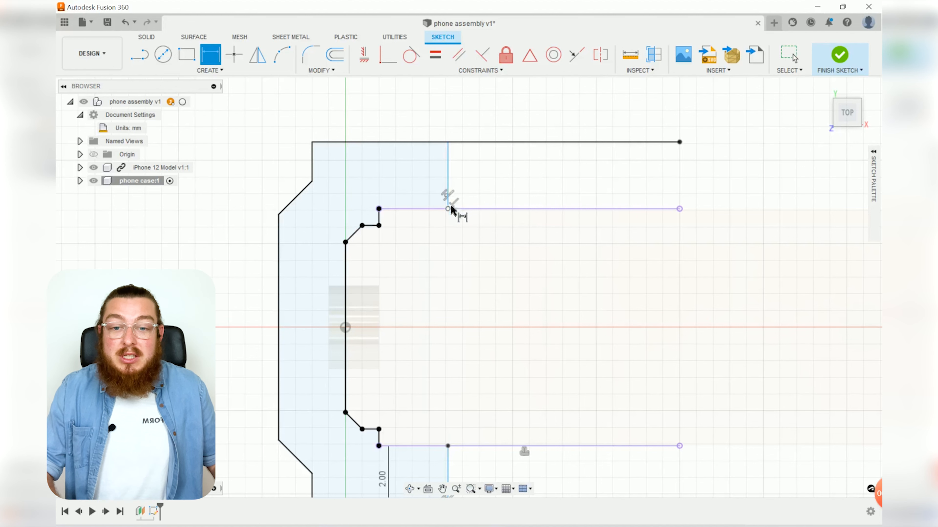
pyautogui.click(448, 209)
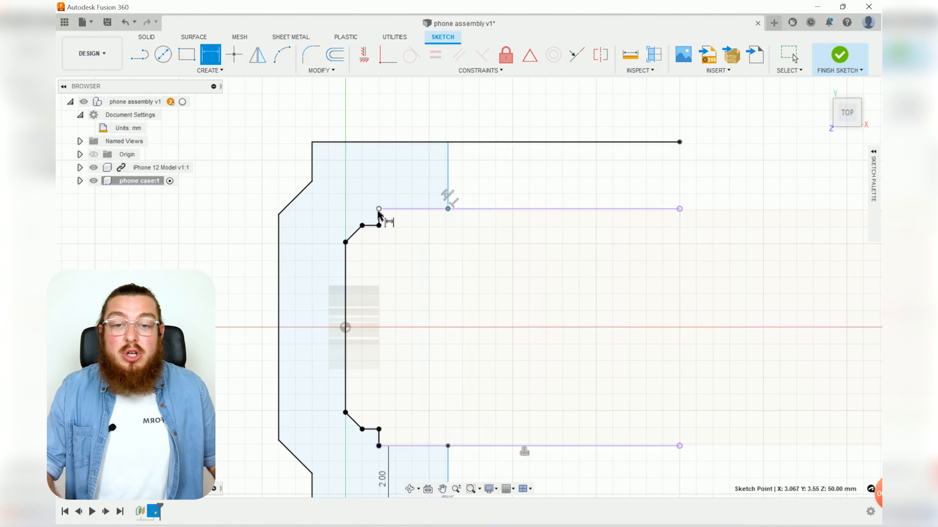
pyautogui.click(379, 209)
pyautogui.click(421, 121)
pyautogui.write('2')
pyautogui.press('Return')
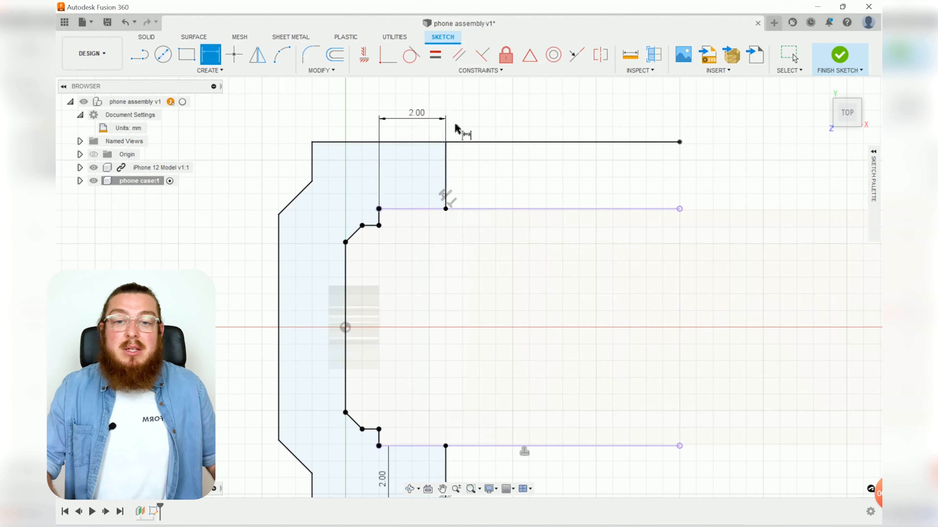
pyautogui.scroll(-2, 480, 126)
pyautogui.press('Escape')
# Step: Check the closed case profile by selecting it, and try deleting the upper offset line that overhangs it
pyautogui.click(430, 169)
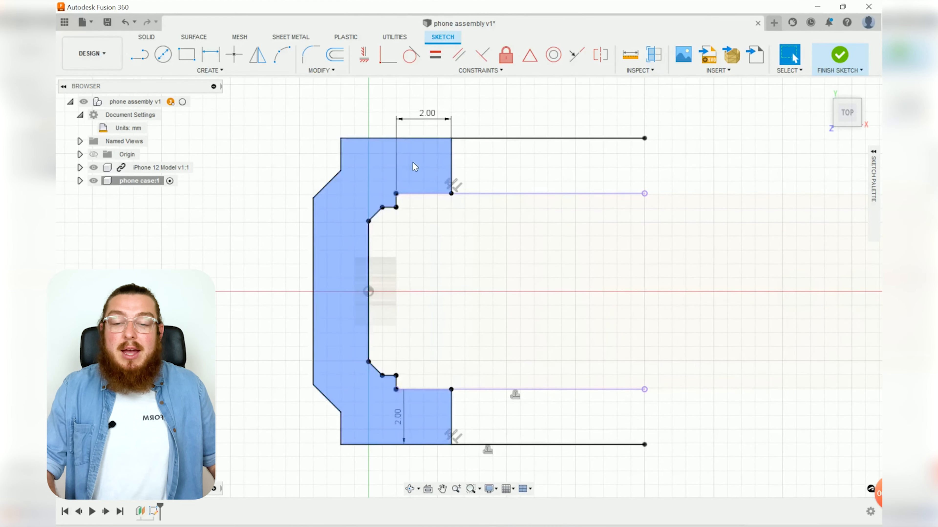
pyautogui.click(290, 196)
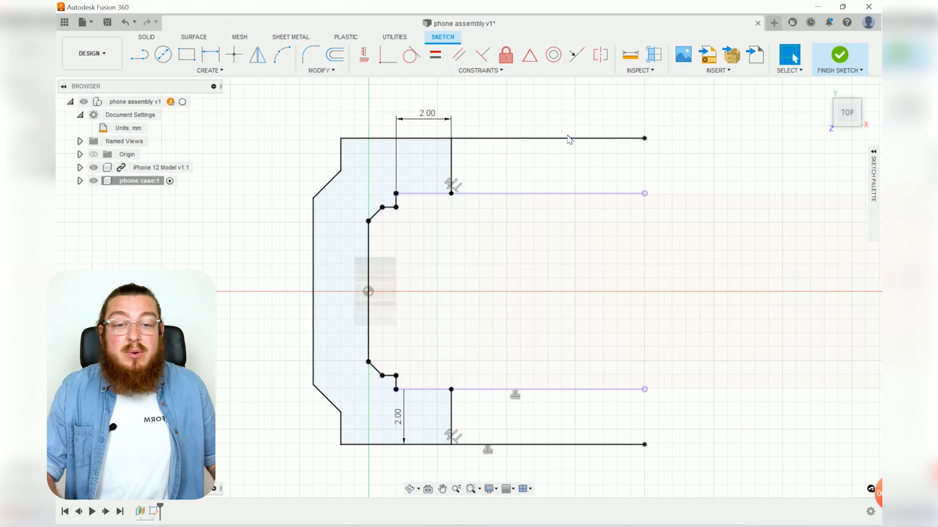
pyautogui.click(569, 139)
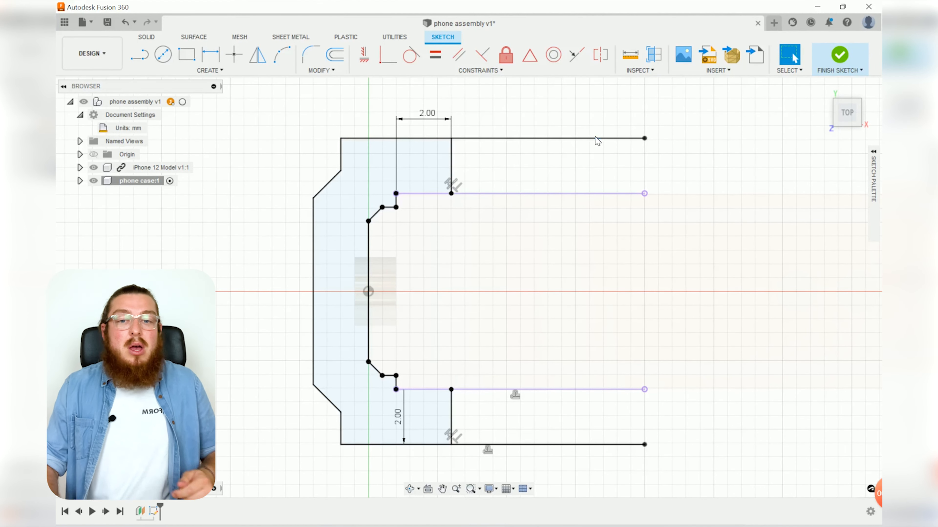
pyautogui.click(596, 138)
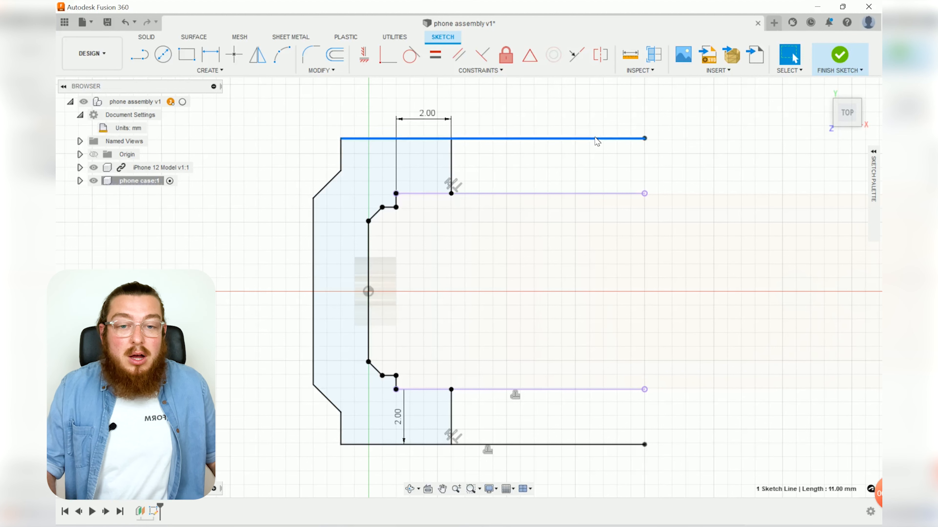
pyautogui.press('Delete')
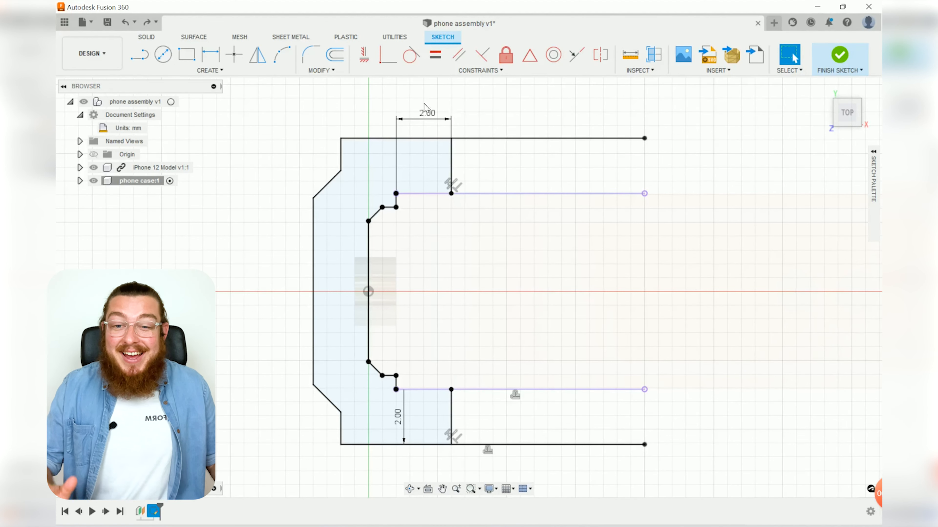
# Step: Break the upper offset line where it meets the upper closing line
pyautogui.click(320, 70)
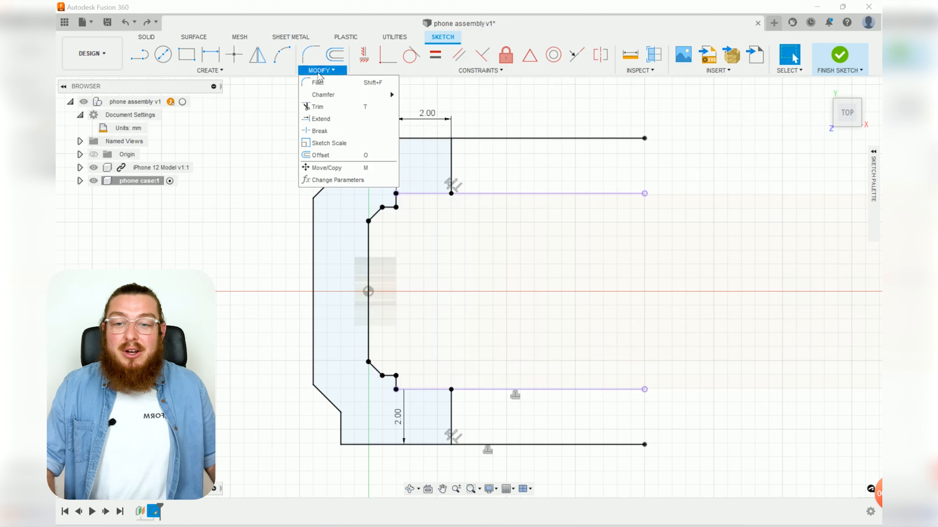
pyautogui.click(319, 130)
pyautogui.scroll(2, 499, 126)
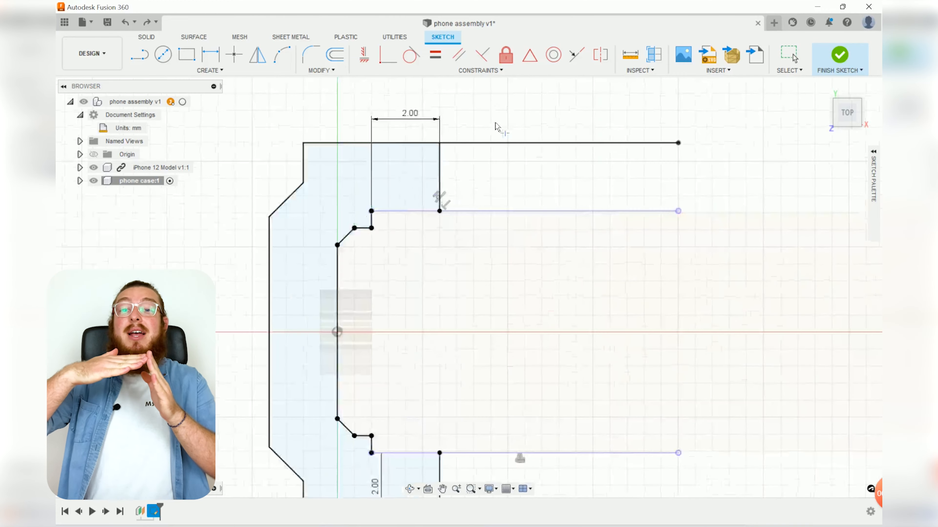
pyautogui.scroll(1, 496, 126)
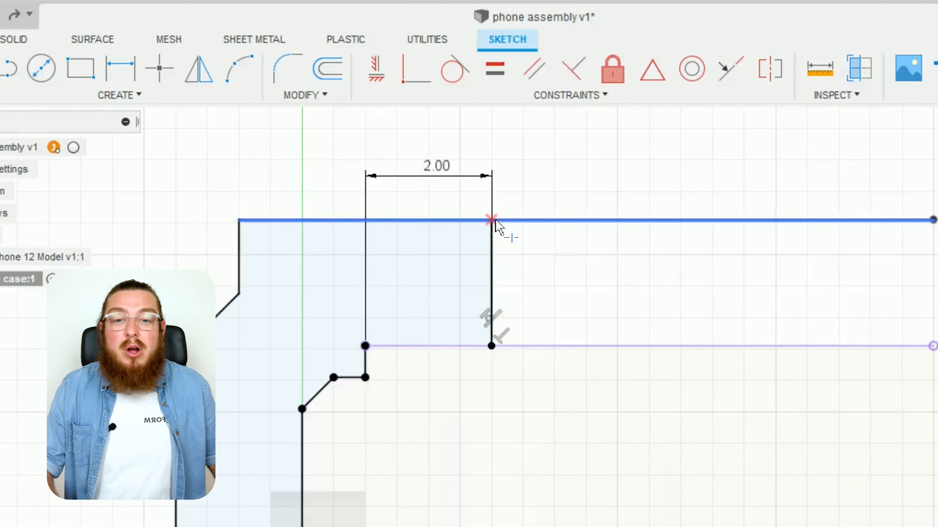
pyautogui.click(505, 222)
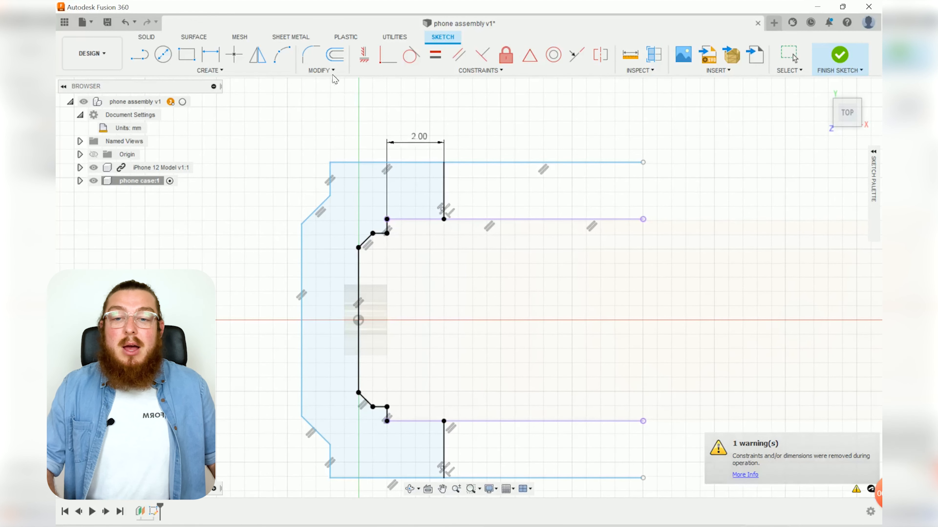
# Step: Break the lower offset line where it meets the lower closing line
pyautogui.click(322, 70)
pyautogui.click(320, 118)
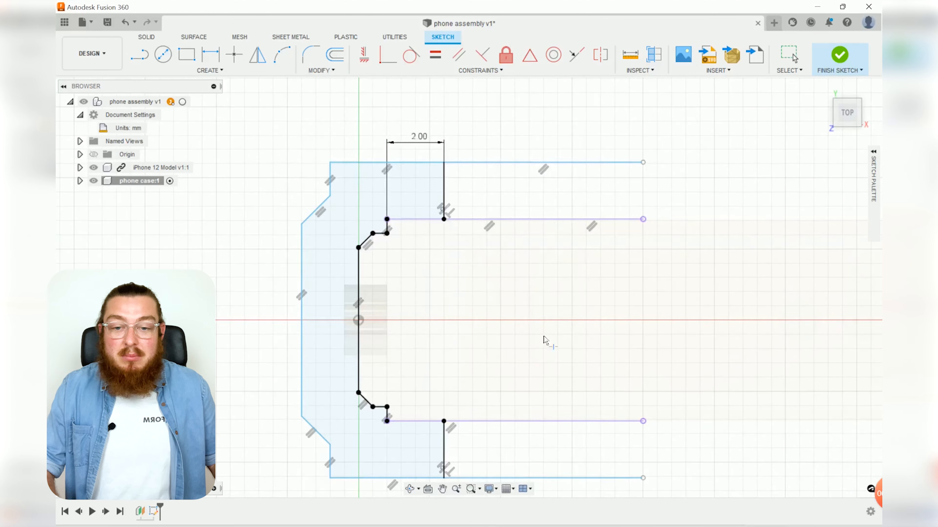
pyautogui.scroll(5, 481, 252)
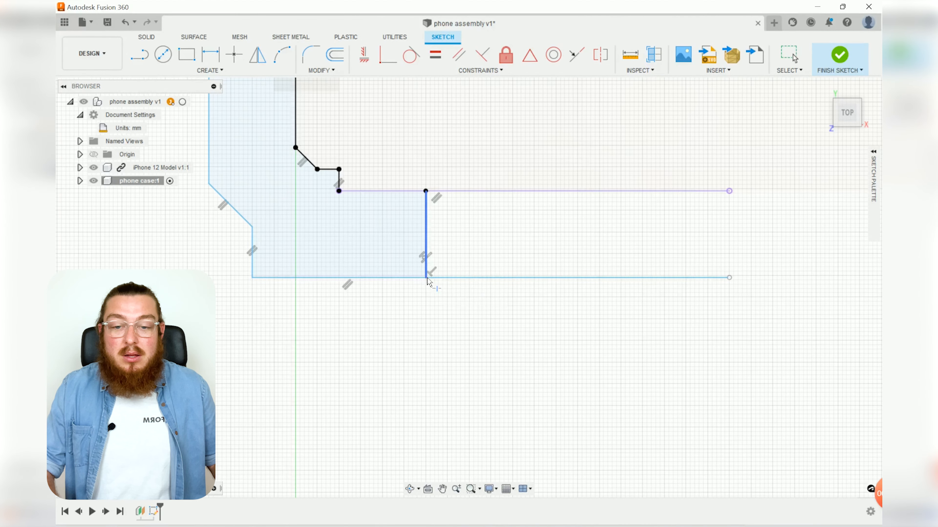
pyautogui.click(427, 280)
pyautogui.scroll(-5, 479, 186)
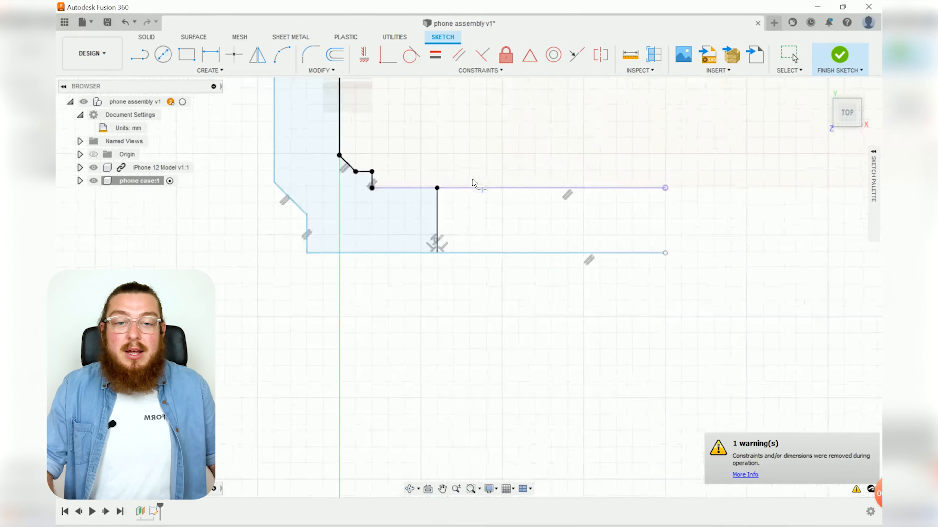
pyautogui.press('Escape')
# Step: Trim away the overhanging upper and lower offset line segments beyond the closing lines
pyautogui.press('l')
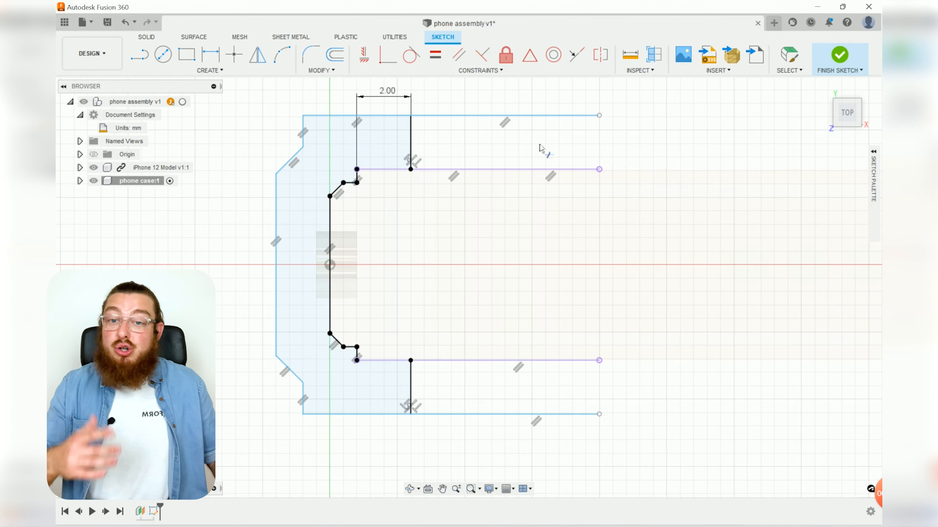
pyautogui.click(334, 74)
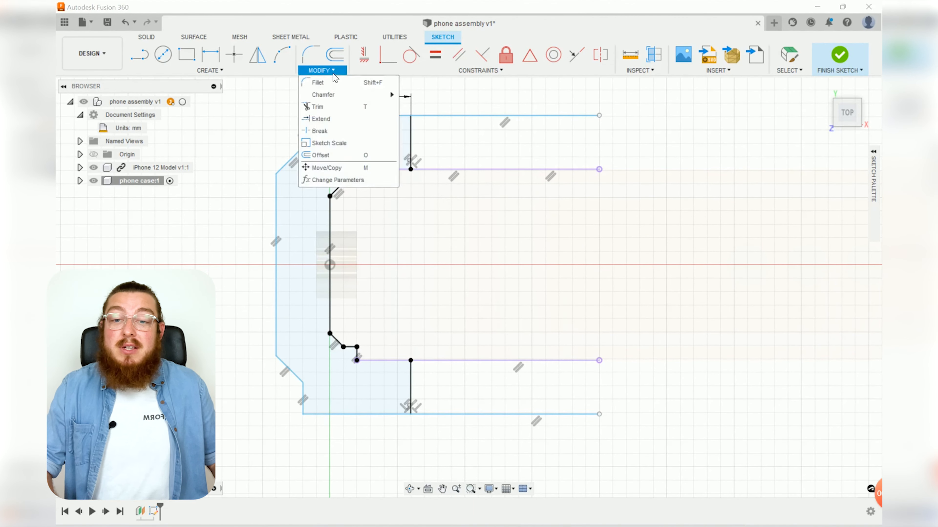
pyautogui.click(480, 116)
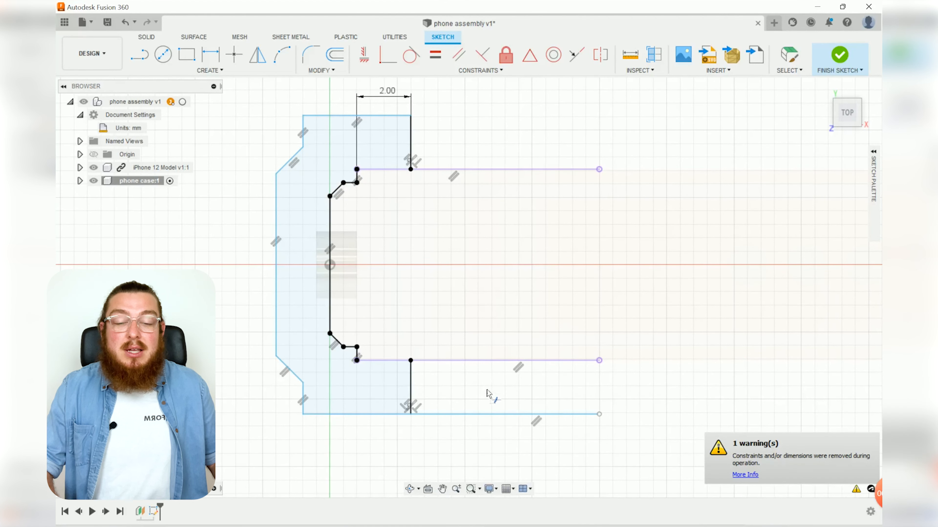
pyautogui.click(480, 416)
pyautogui.press('Escape')
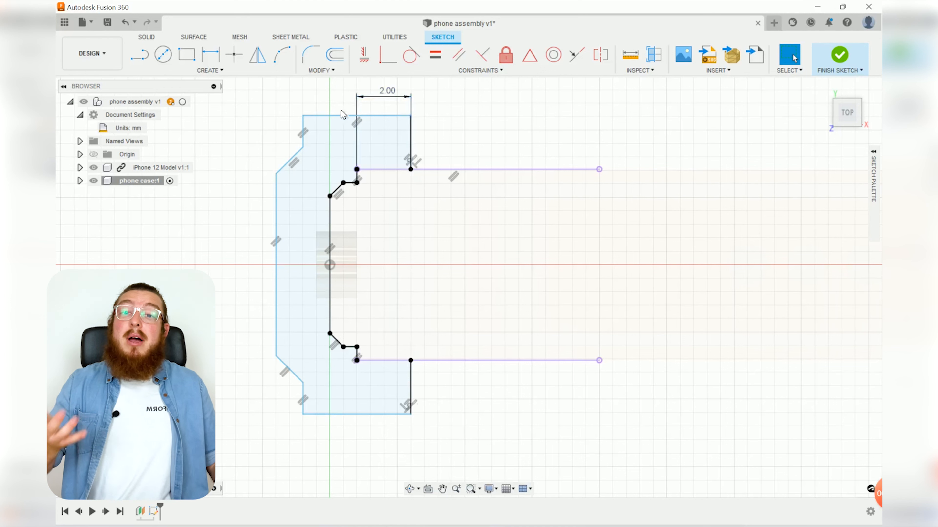
# Step: Try moving the upper outer line of the case profile, and undo the move
pyautogui.moveTo(341, 115)
pyautogui.mouseDown()
pyautogui.moveTo(344, 76)
pyautogui.moveTo(343, 119)
pyautogui.moveTo(339, 81)
pyautogui.moveTo(342, 104)
pyautogui.mouseUp()
pyautogui.hotkey('ctrl', 'z')
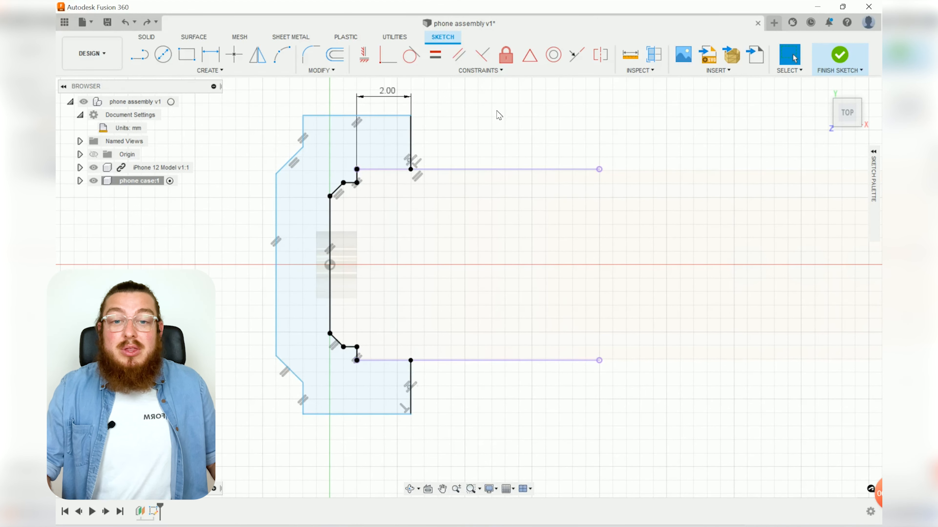
# Step: Lock the outer offset lines of the case profile with the Fix constraint and finish the sketch
pyautogui.click(505, 56)
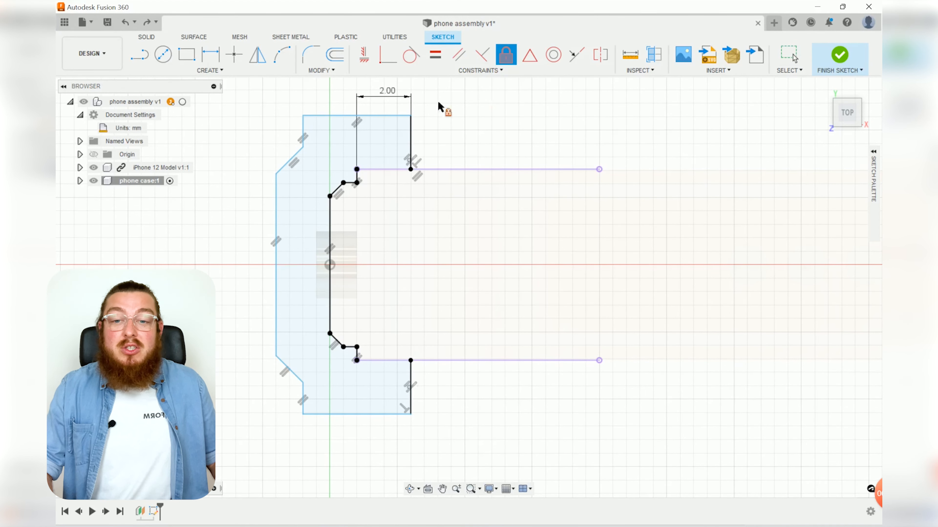
pyautogui.click(323, 118)
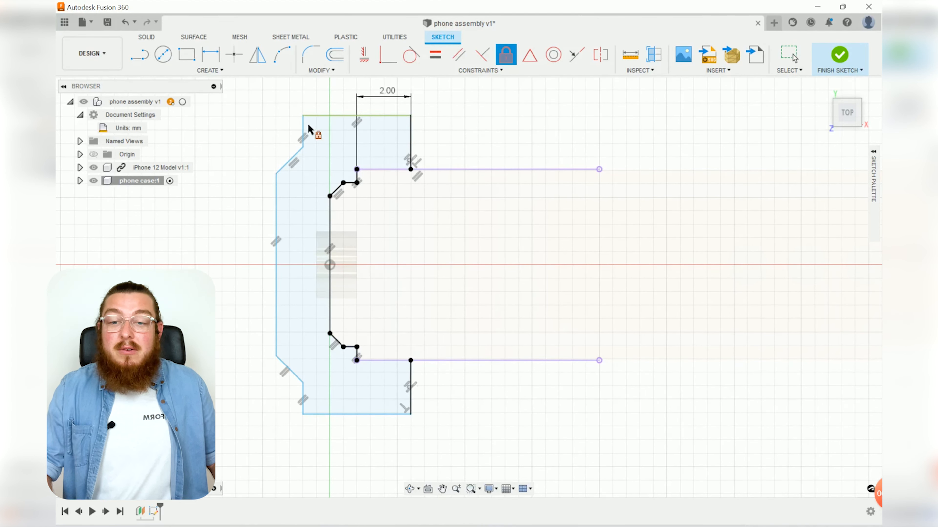
pyautogui.click(297, 158)
pyautogui.click(278, 222)
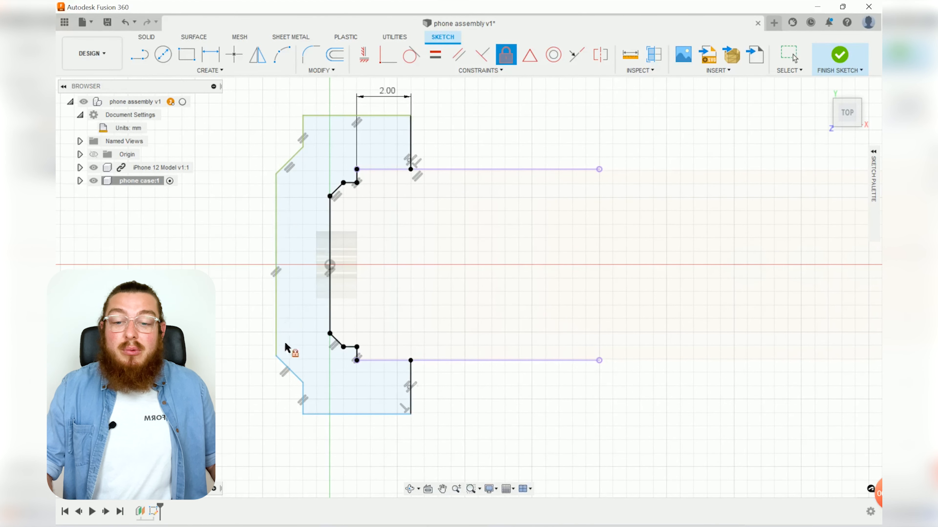
pyautogui.click(292, 370)
pyautogui.click(302, 398)
pyautogui.click(335, 414)
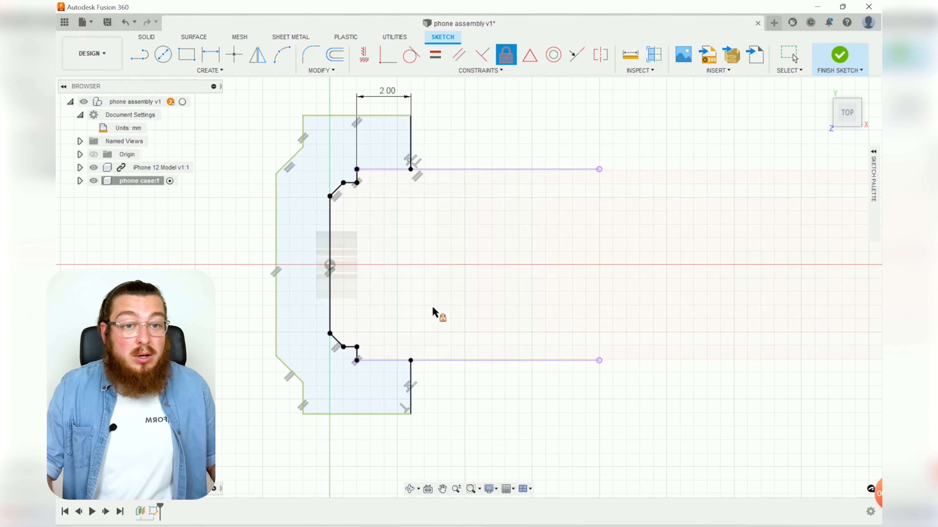
pyautogui.click(838, 56)
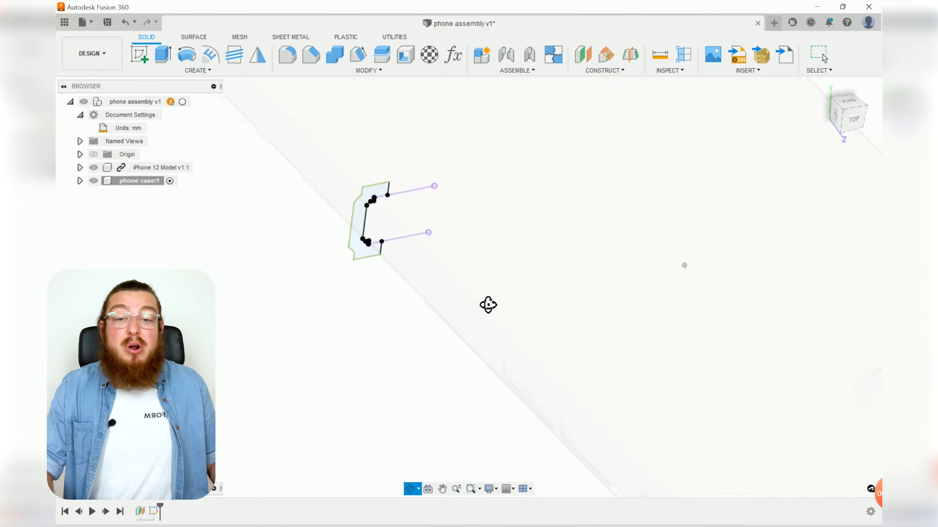
pyautogui.press('Escape')
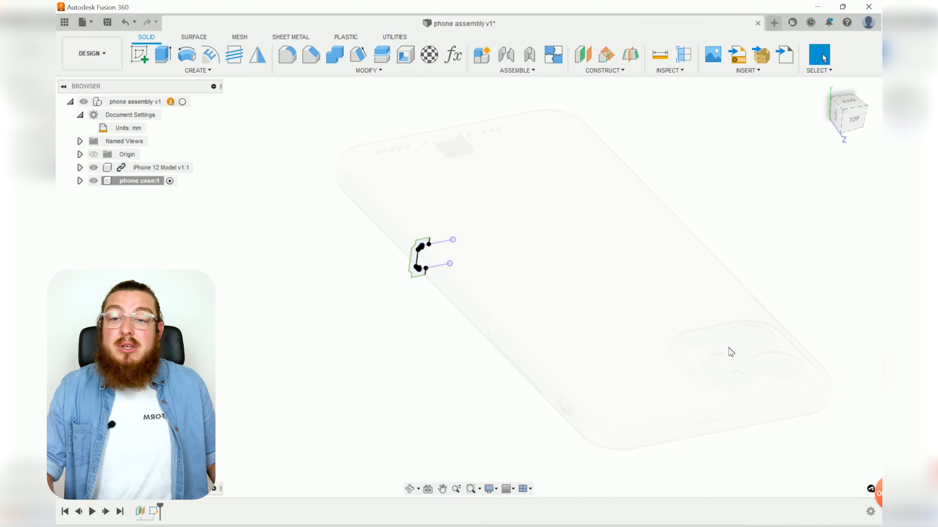
# Step: Sweep the case profile along the phone's outer edge as a single-path, perpendicular new body with chain selection and distance 1.00
pyautogui.click(197, 70)
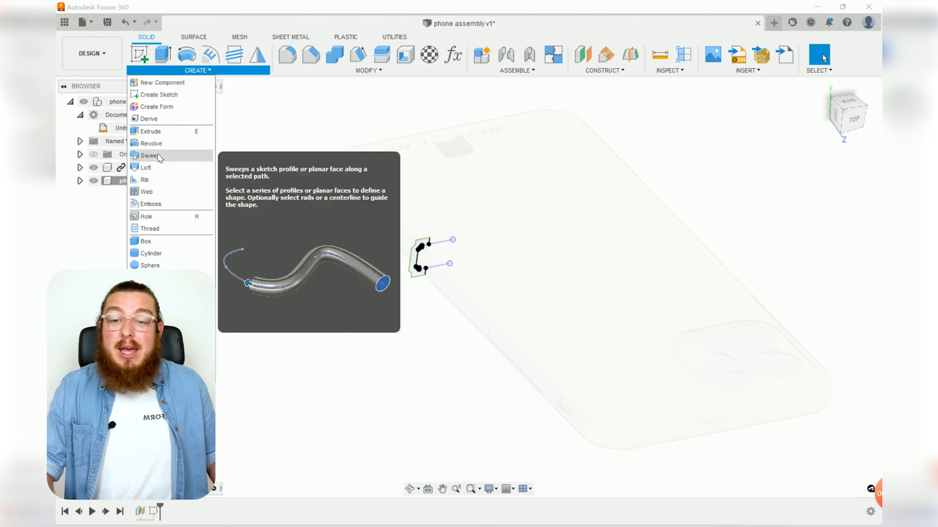
pyautogui.click(149, 155)
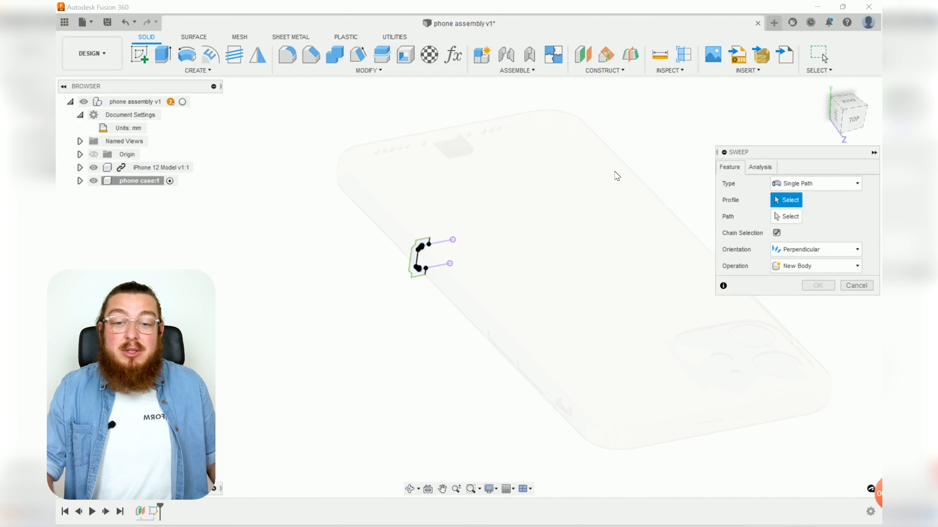
pyautogui.scroll(5, 430, 255)
pyautogui.click(429, 261)
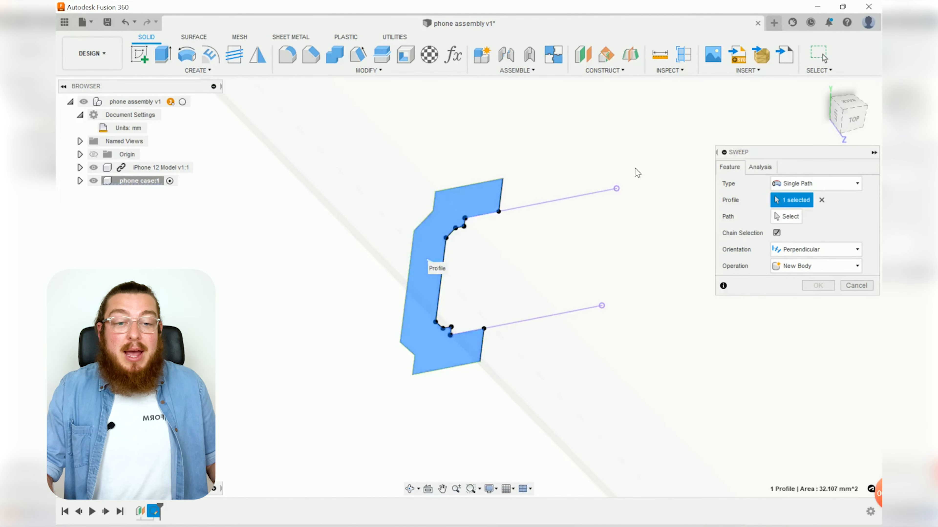
pyautogui.click(783, 218)
pyautogui.scroll(-5, 628, 222)
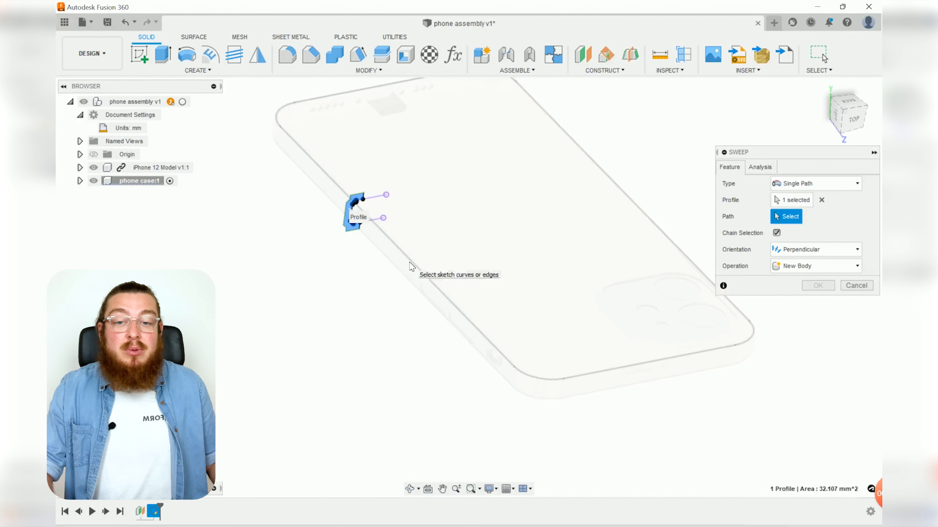
pyautogui.click(408, 268)
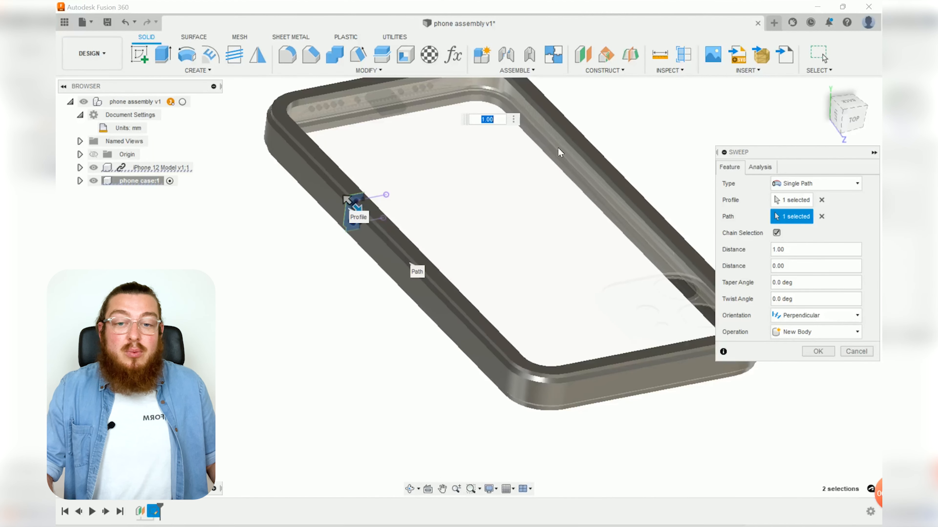
pyautogui.scroll(-4, 598, 201)
pyautogui.moveTo(606, 207); pyautogui.dragTo(479, 289, button='middle')
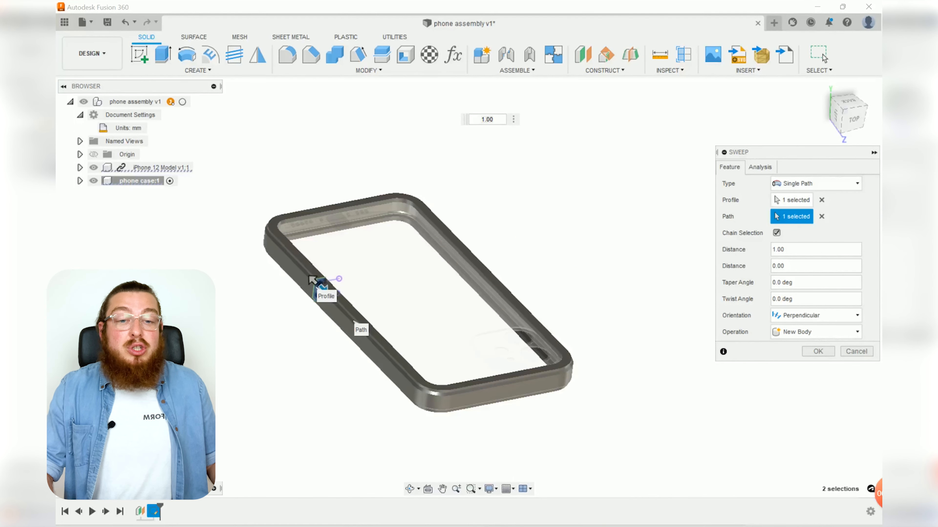
pyautogui.moveTo(786, 152); pyautogui.dragTo(700, 111)
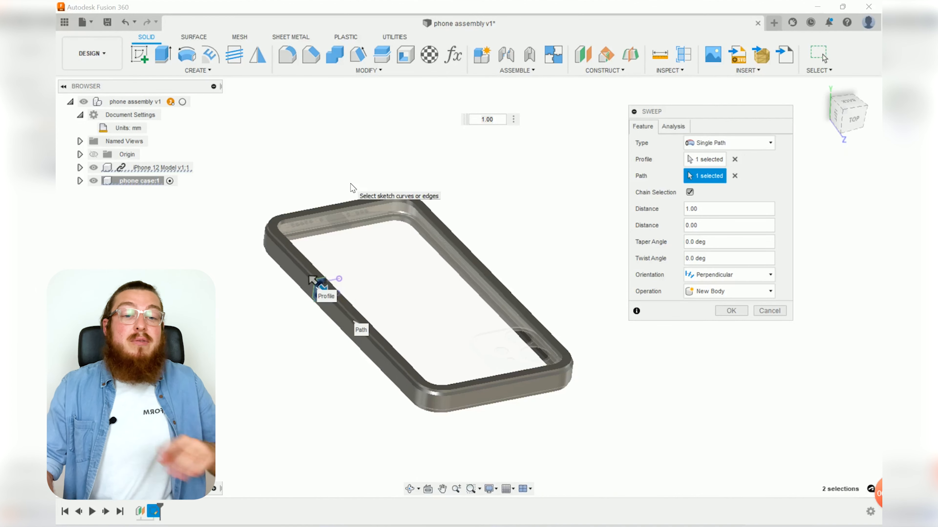
pyautogui.click(730, 311)
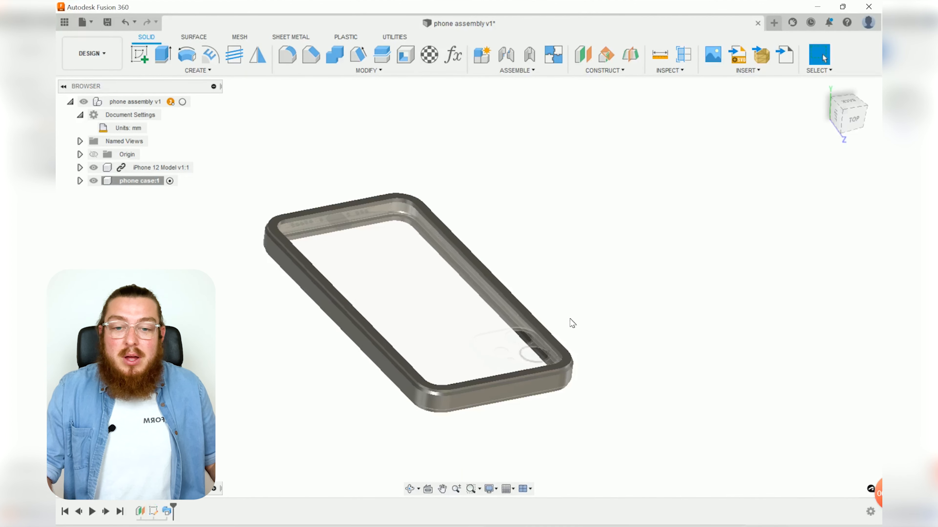
# Step: Inspect the sides, corners and ends of the swept case frame from several angles
pyautogui.keyDown('shift'); pyautogui.moveTo(571, 323); pyautogui.dragTo(632, 274, button='middle'); pyautogui.keyUp('shift')
pyautogui.scroll(5, 473, 306)
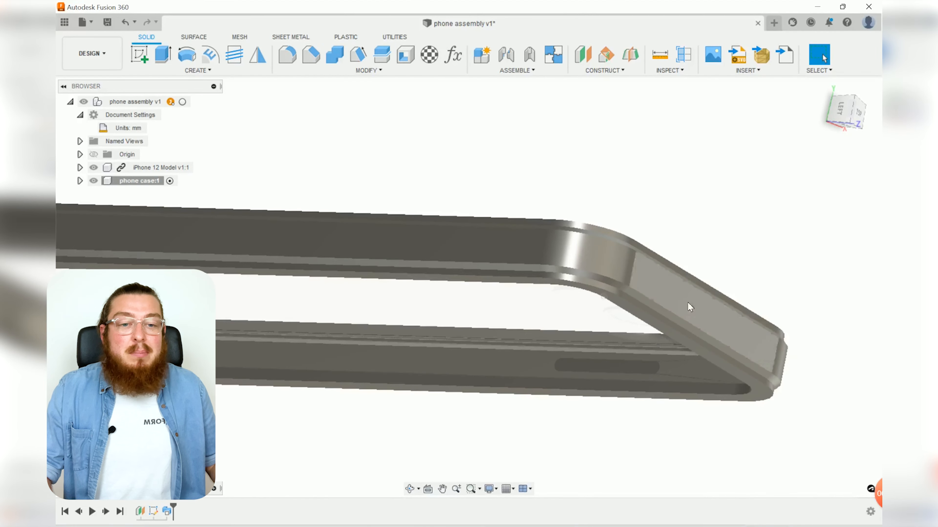
pyautogui.scroll(-5, 690, 306)
pyautogui.keyDown('shift'); pyautogui.moveTo(690, 306); pyautogui.dragTo(645, 281, button='middle'); pyautogui.keyUp('shift')
pyautogui.press('Escape')
pyautogui.scroll(2, 712, 290)
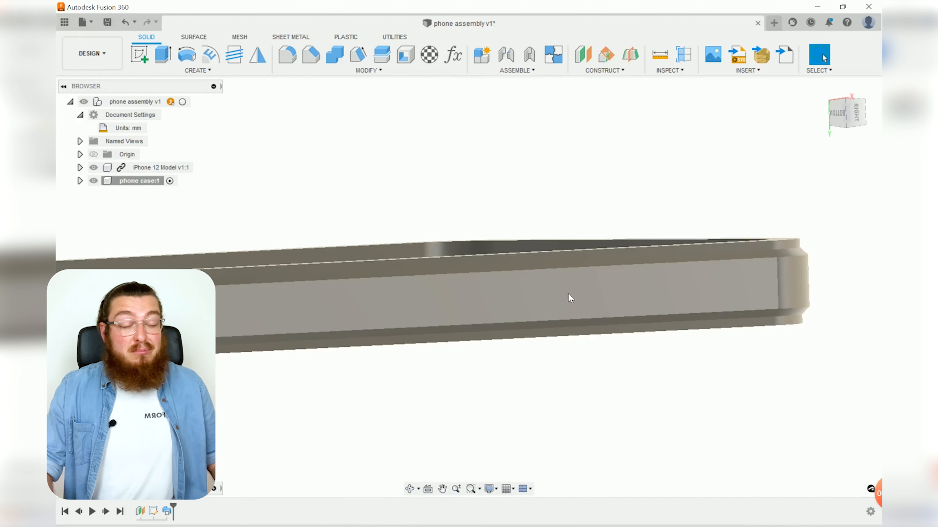
pyautogui.scroll(-3, 423, 289)
pyautogui.keyDown('shift'); pyautogui.moveTo(423, 289); pyautogui.dragTo(498, 265, button='middle'); pyautogui.keyUp('shift')
pyautogui.moveTo(588, 332)
pyautogui.mouseDown(button='middle')
pyautogui.moveTo(559, 278)
pyautogui.moveTo(594, 268)
pyautogui.moveTo(538, 329)
pyautogui.moveTo(628, 264)
pyautogui.moveTo(611, 279)
pyautogui.moveTo(711, 184)
pyautogui.moveTo(672, 220)
pyautogui.moveTo(662, 248)
pyautogui.moveTo(639, 248)
pyautogui.moveTo(622, 218)
pyautogui.mouseUp(button='middle')
pyautogui.scroll(-4, 617, 273)
# Step: Start a new sketch on the origin plane facing the bottom end of the phone case
pyautogui.click(140, 54)
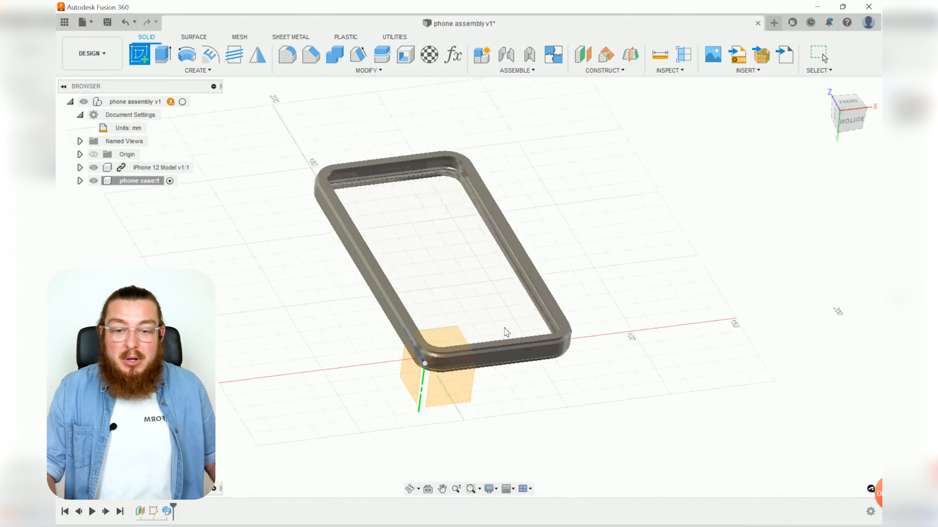
pyautogui.scroll(4, 505, 330)
pyautogui.keyDown('shift'); pyautogui.moveTo(500, 453); pyautogui.dragTo(481, 387, button='middle'); pyautogui.keyUp('shift')
pyautogui.click(476, 394)
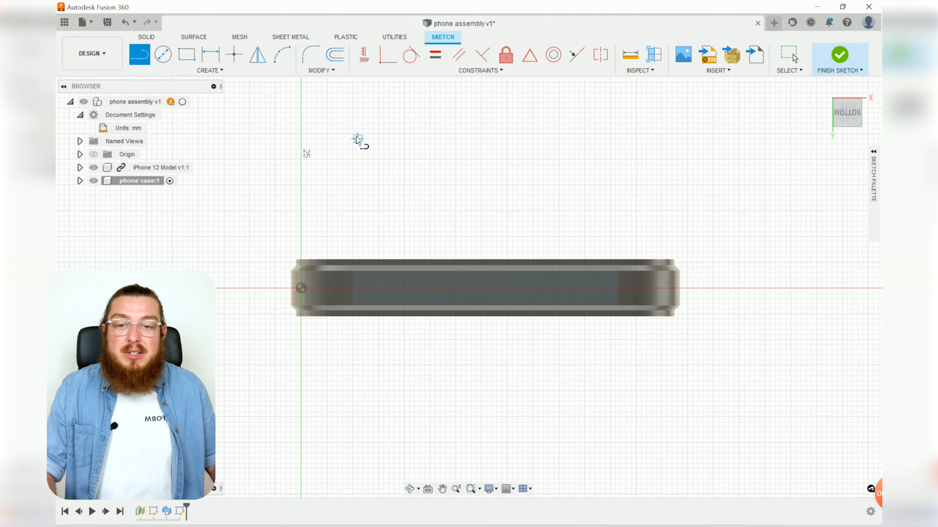
# Step: Sketch a closed four-line trapezoid above the case end, narrower towards the case and about 49 mm across its wider side
pyautogui.click(347, 139)
pyautogui.click(373, 190)
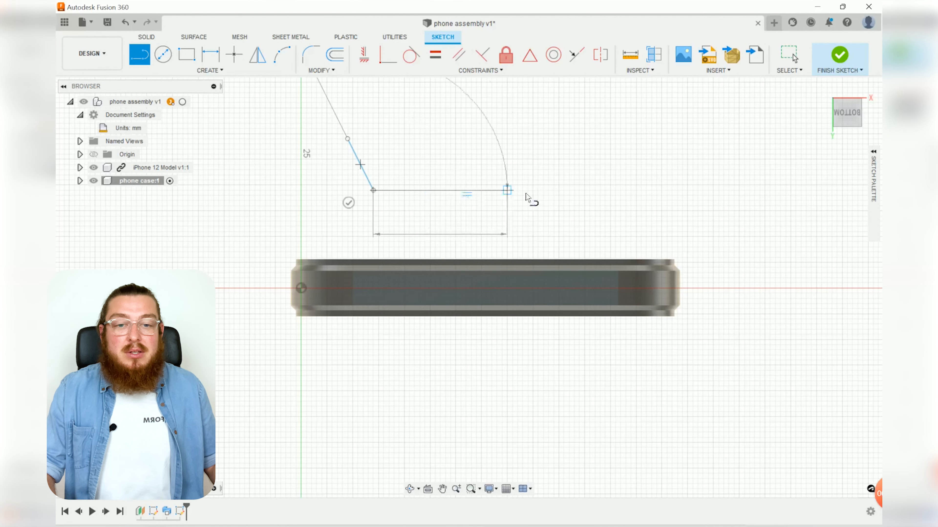
pyautogui.click(568, 191)
pyautogui.click(605, 144)
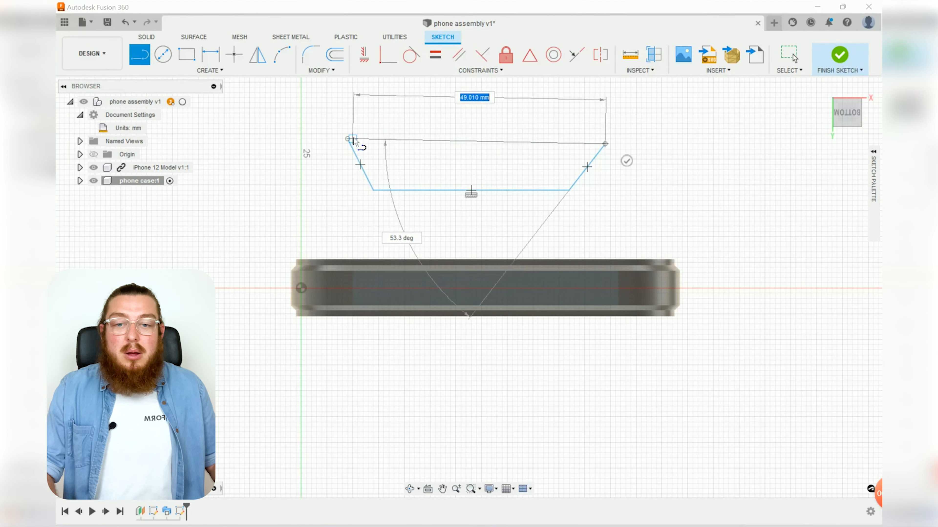
pyautogui.click(348, 139)
pyautogui.press('Escape')
# Step: Make the trapezoid's upper and lower lines parallel and its two slanted sides equal in length
pyautogui.click(394, 140)
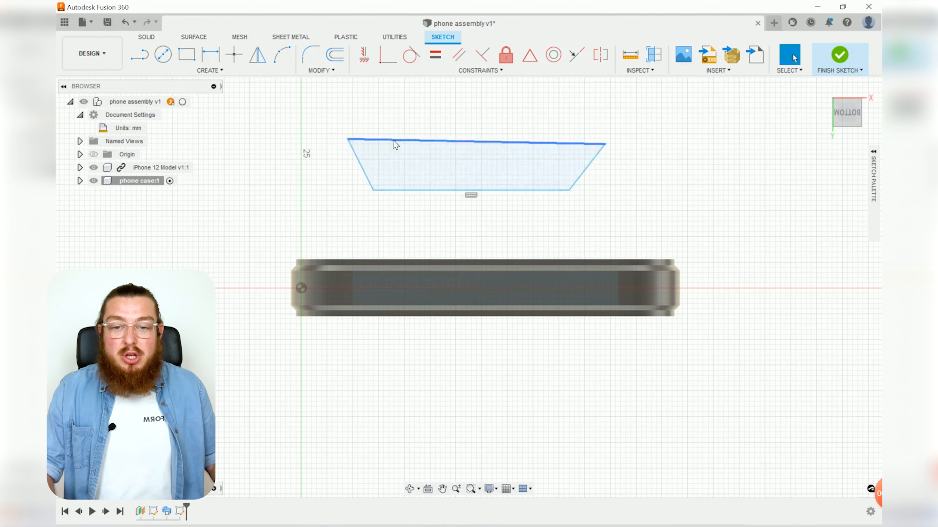
pyautogui.keyDown('shift'); pyautogui.click(401, 190); pyautogui.keyUp('shift')
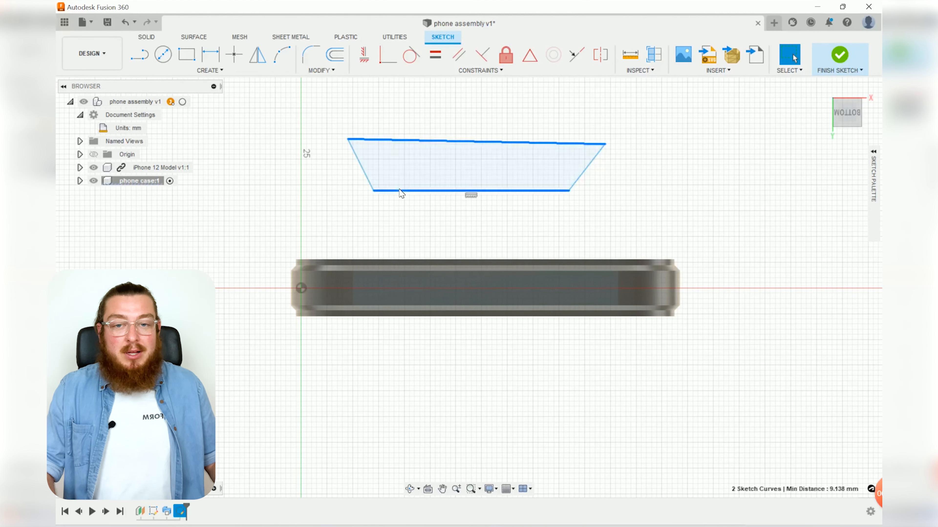
pyautogui.click(459, 55)
pyautogui.click(435, 55)
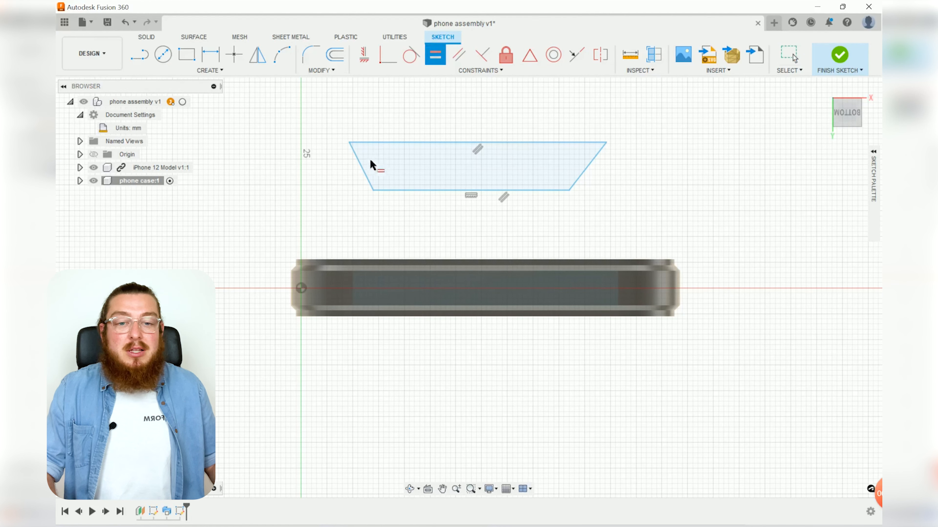
pyautogui.click(362, 162)
pyautogui.click(594, 167)
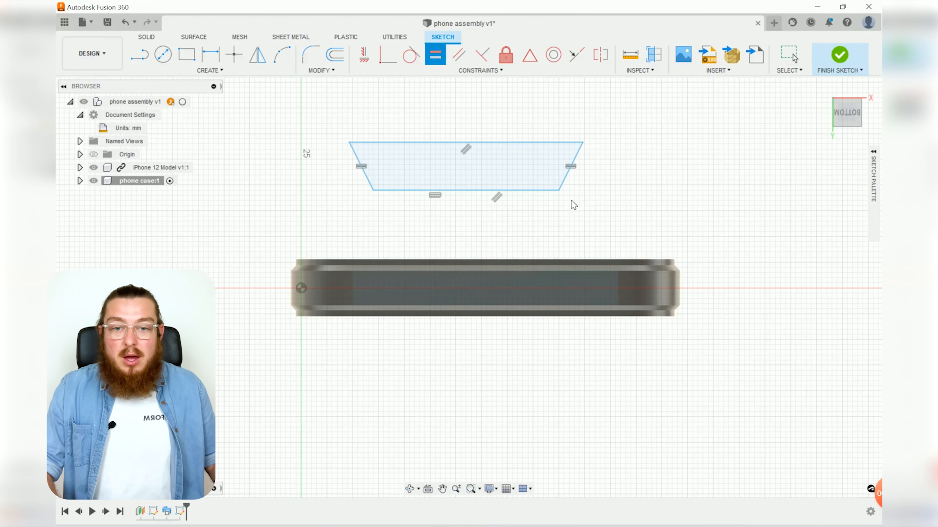
pyautogui.press('Escape')
# Step: Dimension the trapezoid's shorter lower line to 50 mm
pyautogui.press('d')
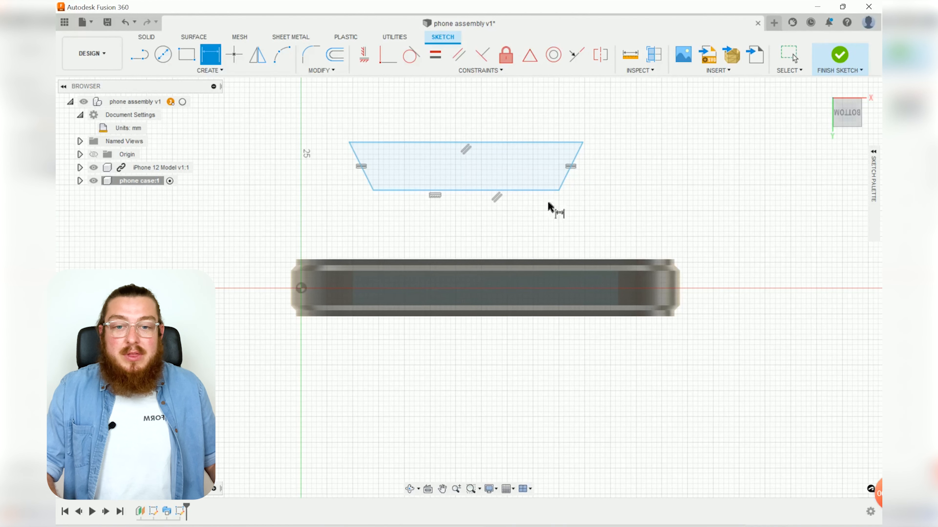
pyautogui.click(526, 192)
pyautogui.click(522, 219)
pyautogui.write('50')
pyautogui.press('Return')
# Step: Set the angle between the trapezoid's slanted side and its lower line to 100 degrees
pyautogui.scroll(5, 526, 220)
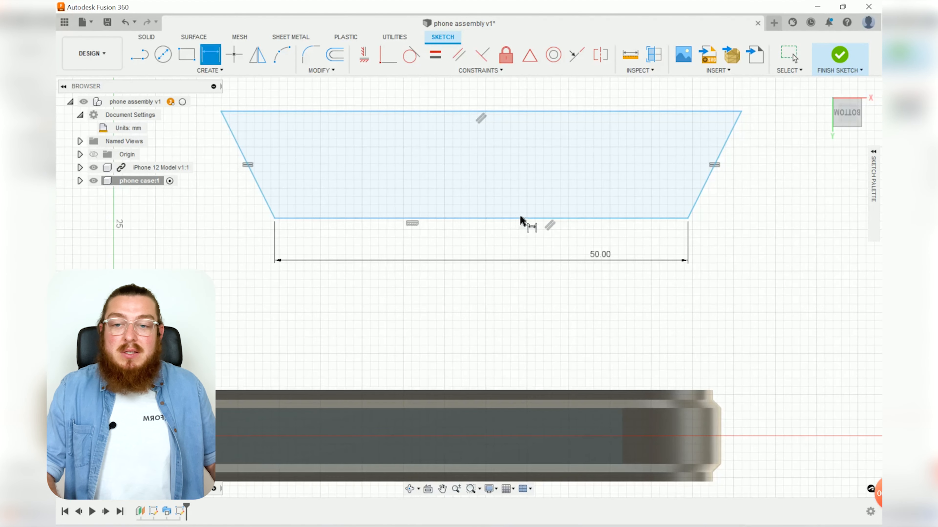
pyautogui.click(250, 153)
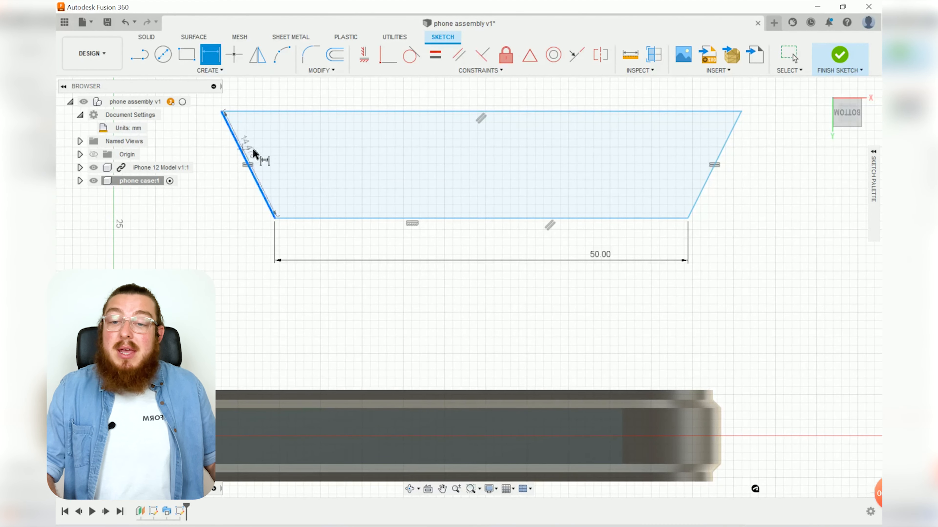
pyautogui.click(334, 220)
pyautogui.click(313, 175)
pyautogui.write('100')
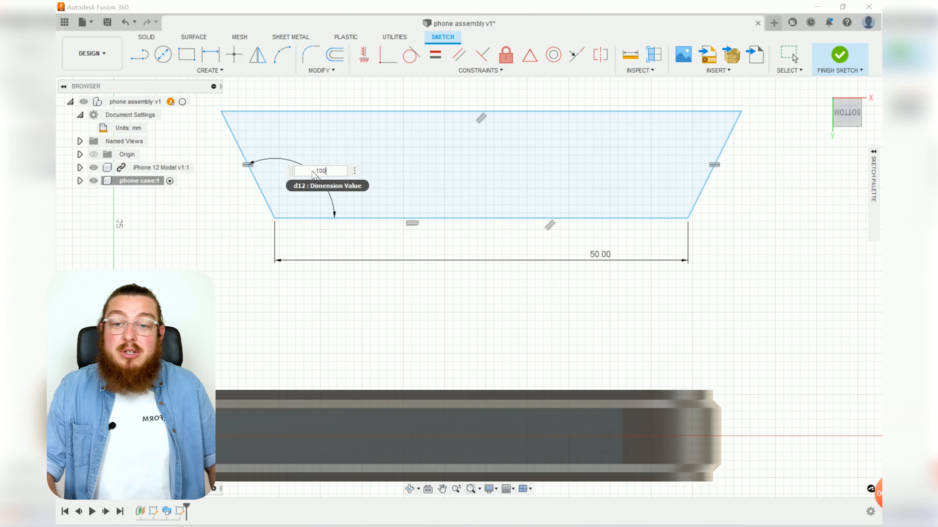
pyautogui.press('Return')
pyautogui.scroll(-5, 536, 196)
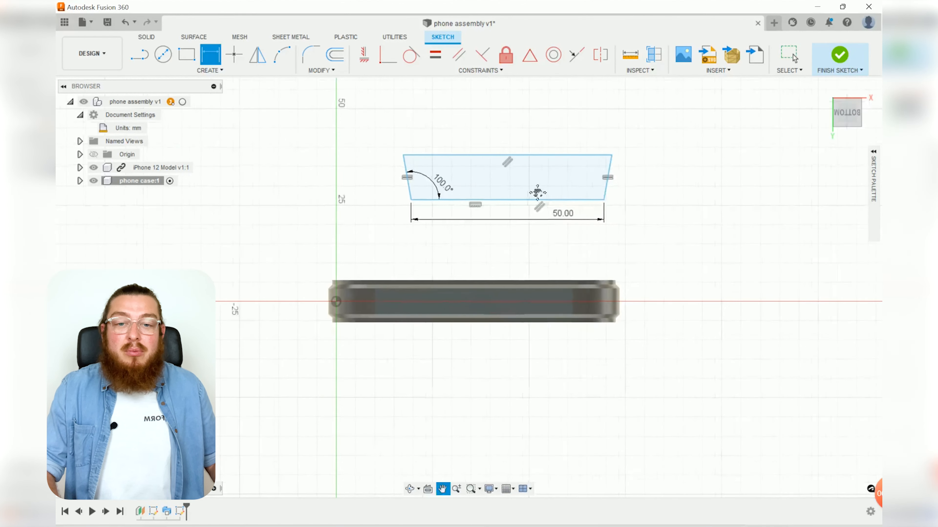
pyautogui.moveTo(538, 195); pyautogui.dragTo(453, 208, button='middle')
pyautogui.press('Escape')
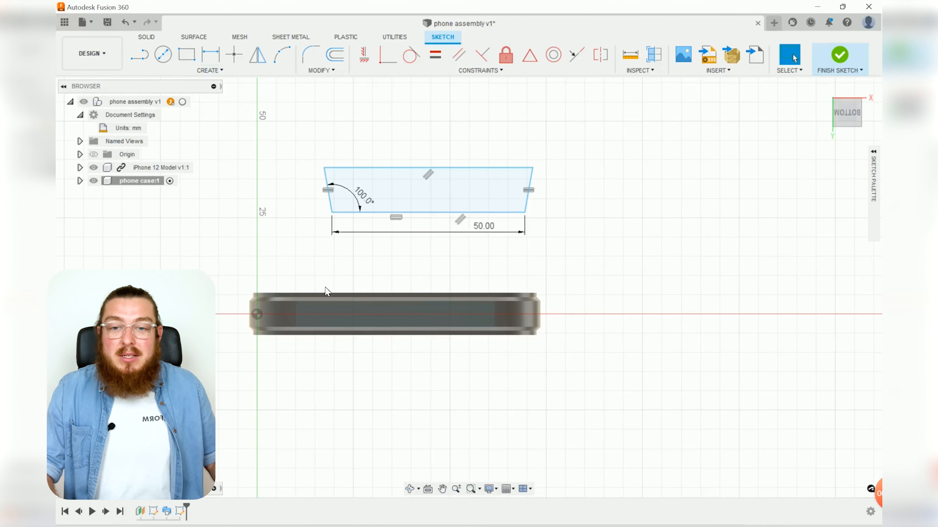
pyautogui.scroll(3, 327, 291)
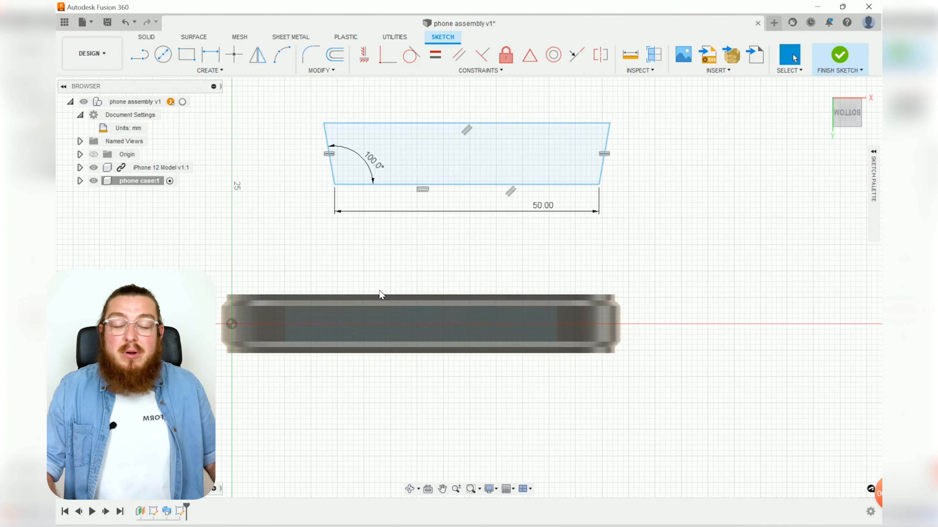
pyautogui.click(462, 182)
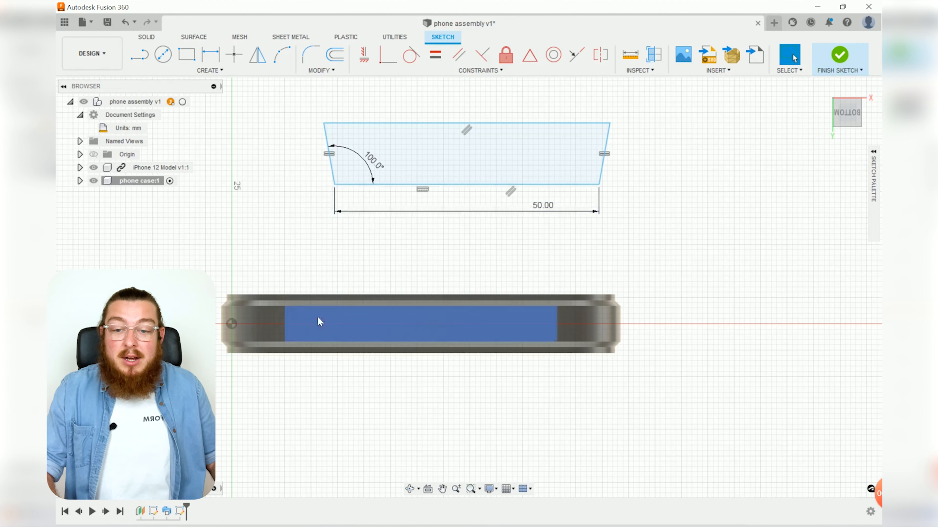
pyautogui.press('p')
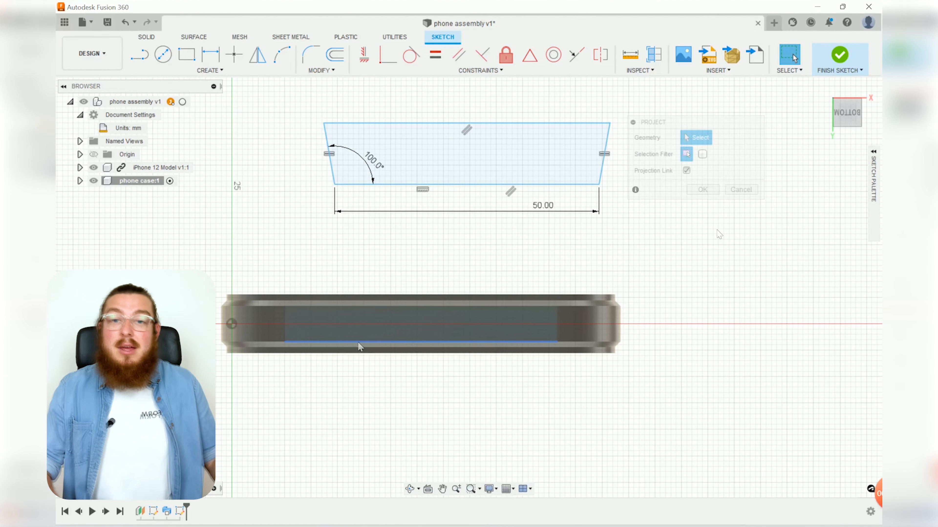
pyautogui.click(746, 192)
# Step: Project the upper outer edge and the lower inner edge of the case end into the sketch
pyautogui.press('p')
pyautogui.scroll(3, 390, 283)
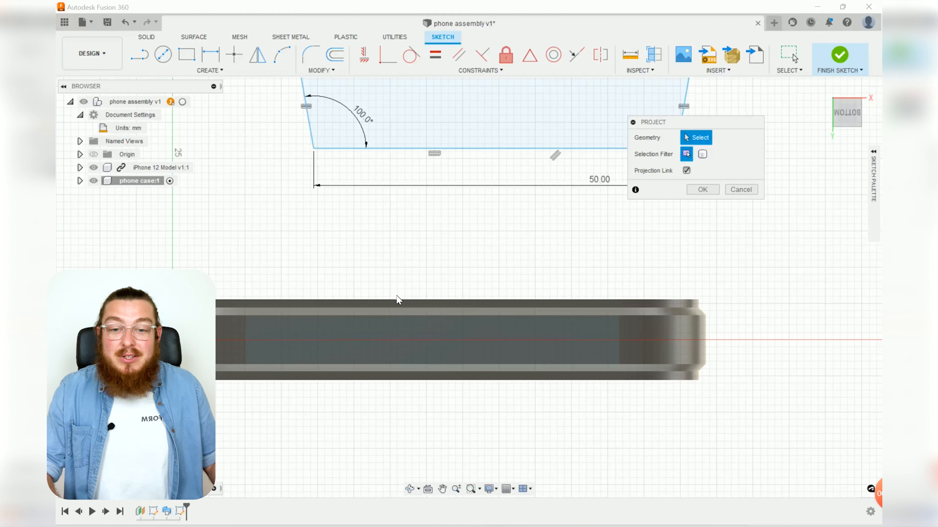
pyautogui.click(407, 300)
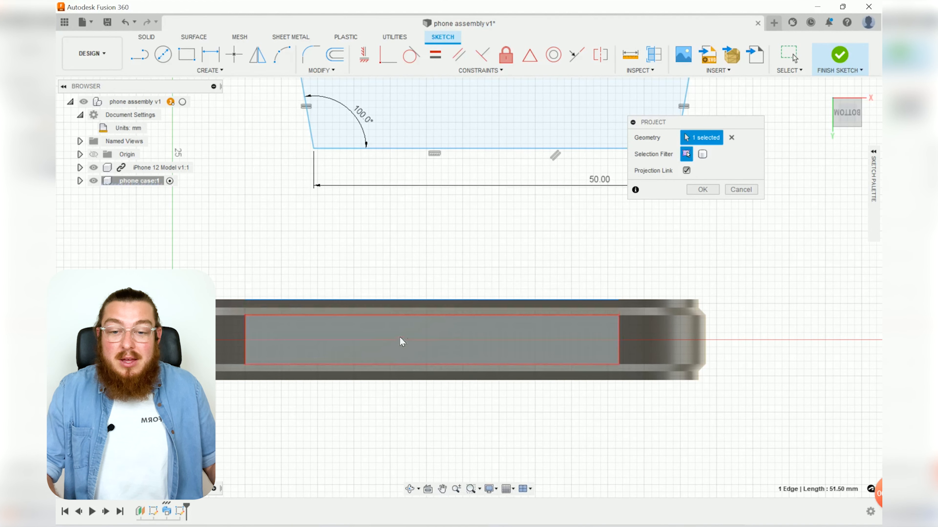
pyautogui.click(397, 364)
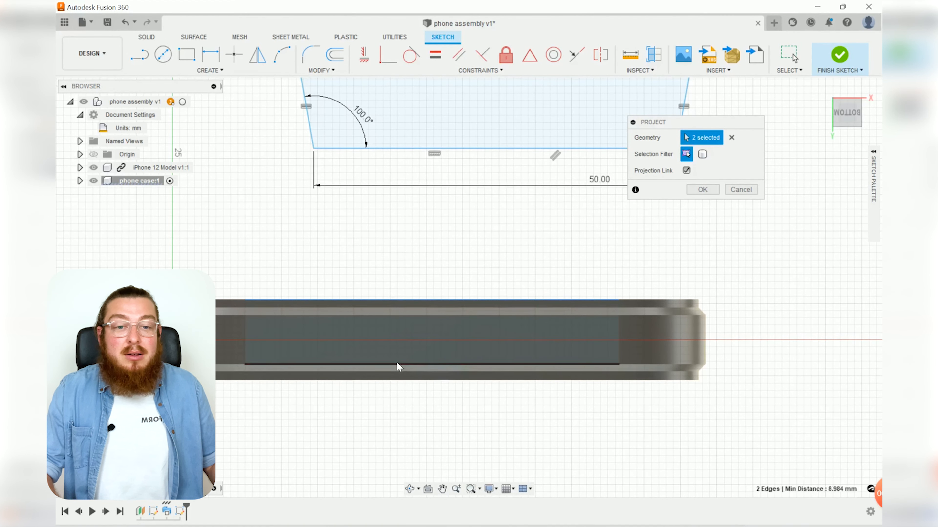
pyautogui.click(699, 189)
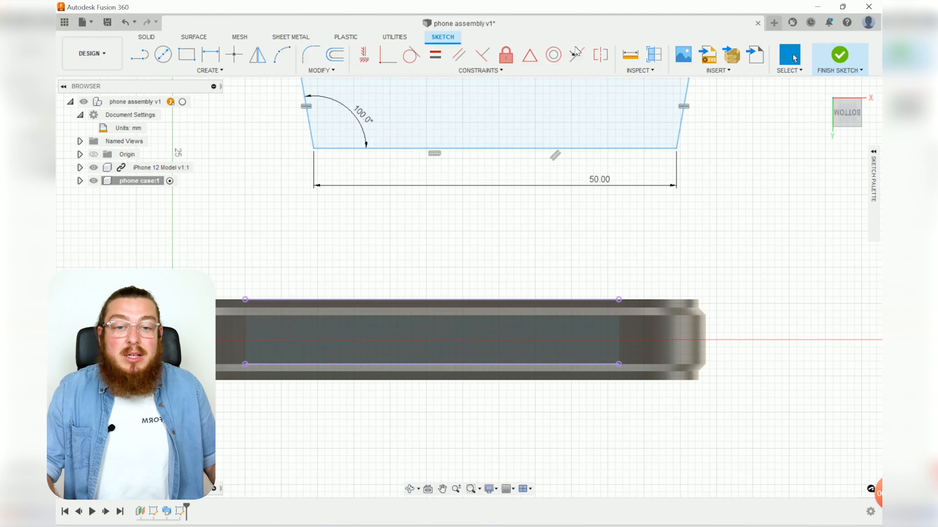
# Step: Make the trapezoid's lower and upper lines collinear with the lower and upper projected edges of the case end
pyautogui.click(577, 55)
pyautogui.click(611, 148)
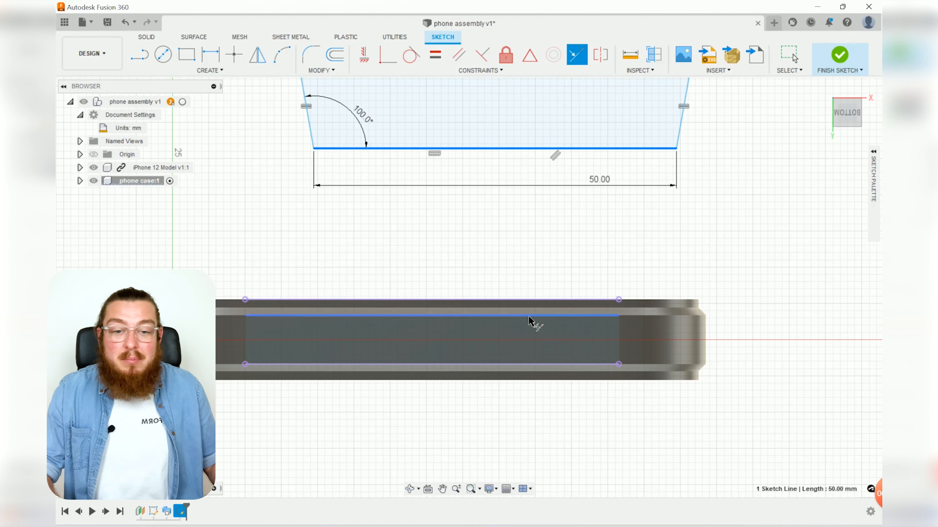
pyautogui.click(510, 365)
pyautogui.scroll(3, 416, 297)
pyautogui.click(421, 272)
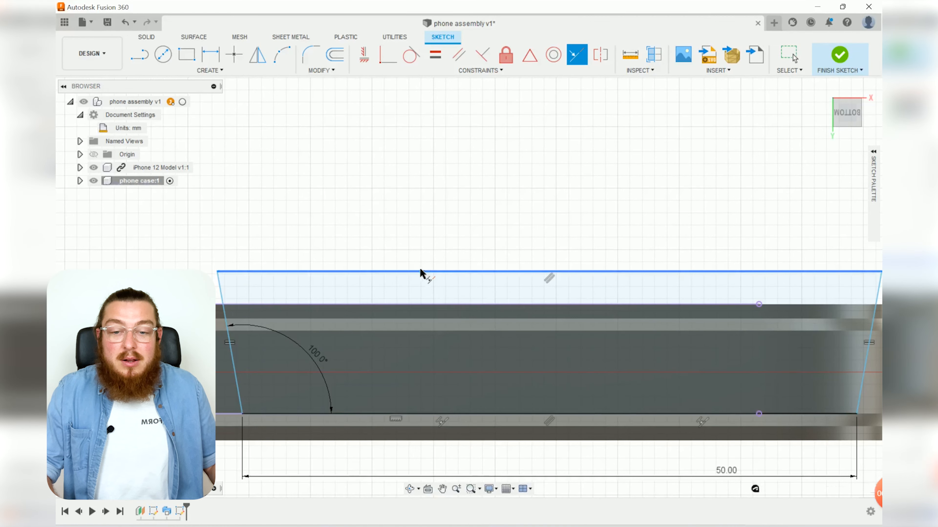
pyautogui.click(429, 305)
pyautogui.scroll(-3, 432, 266)
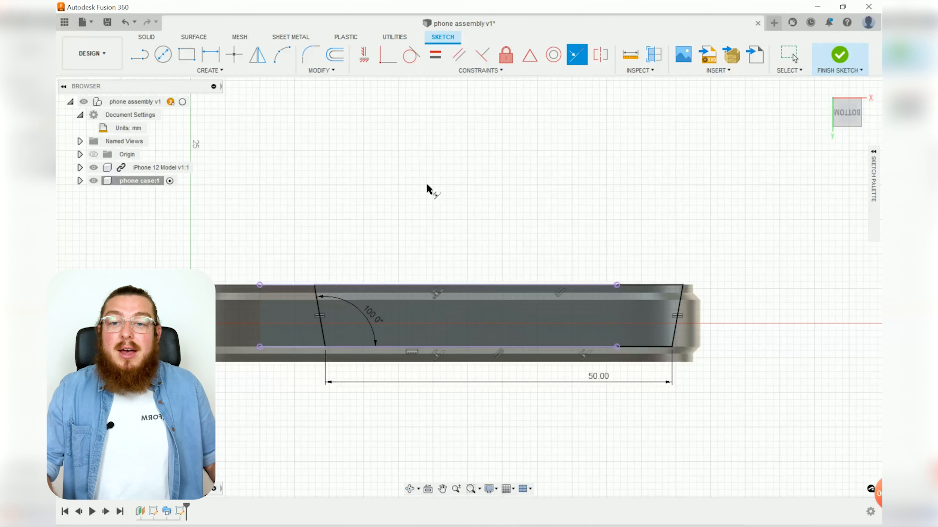
pyautogui.press('Escape')
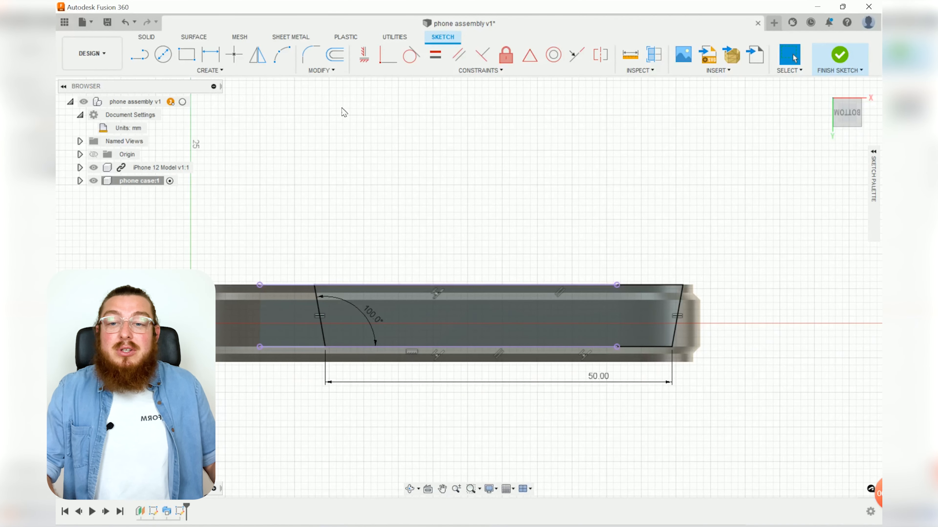
# Step: Place sketch points at the midpoints of the upper projected edge and of the trapezoid's upper line
pyautogui.click(234, 54)
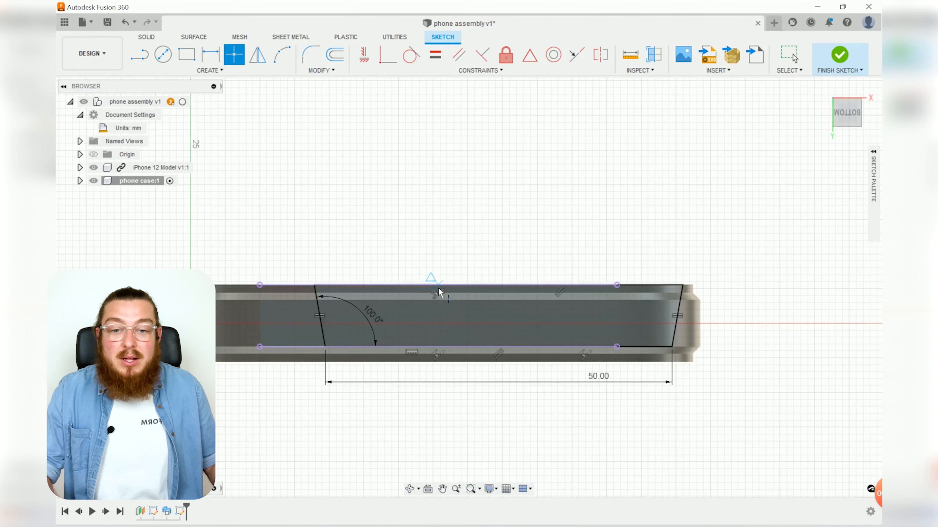
pyautogui.scroll(3, 440, 292)
pyautogui.click(438, 285)
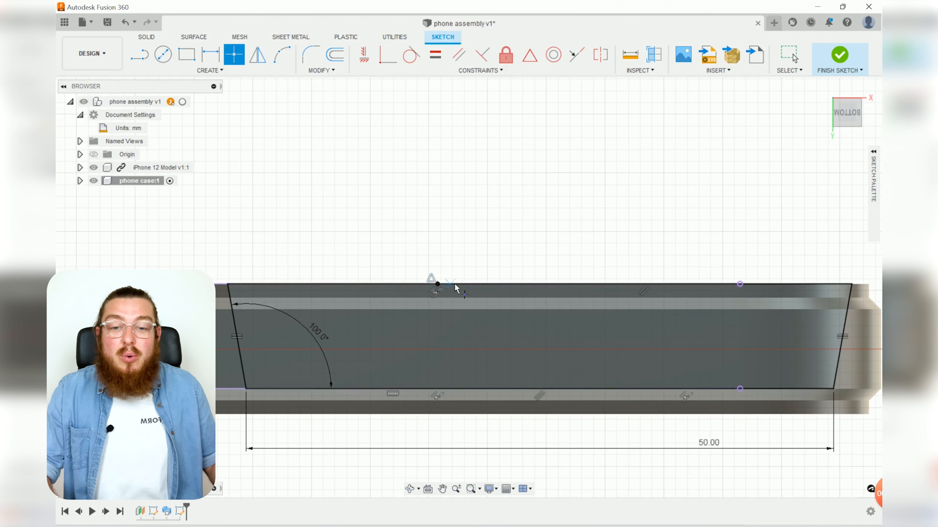
pyautogui.click(540, 285)
pyautogui.press('Escape')
# Step: Make the two midpoints coincident to centre the trapezoid on the case end, and finish the sketch
pyautogui.click(238, 284)
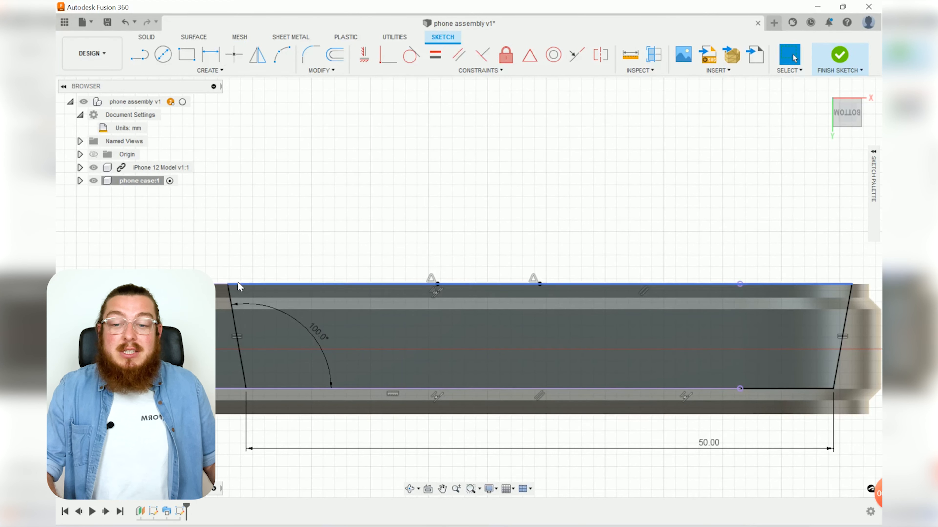
pyautogui.moveTo(233, 283)
pyautogui.mouseDown()
pyautogui.moveTo(89, 284)
pyautogui.moveTo(170, 284)
pyautogui.mouseUp()
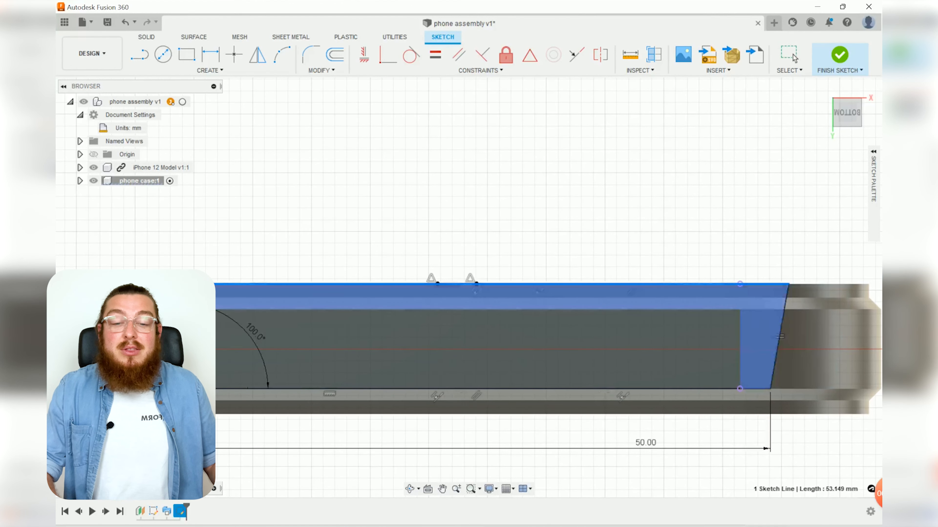
pyautogui.click(389, 57)
pyautogui.click(438, 284)
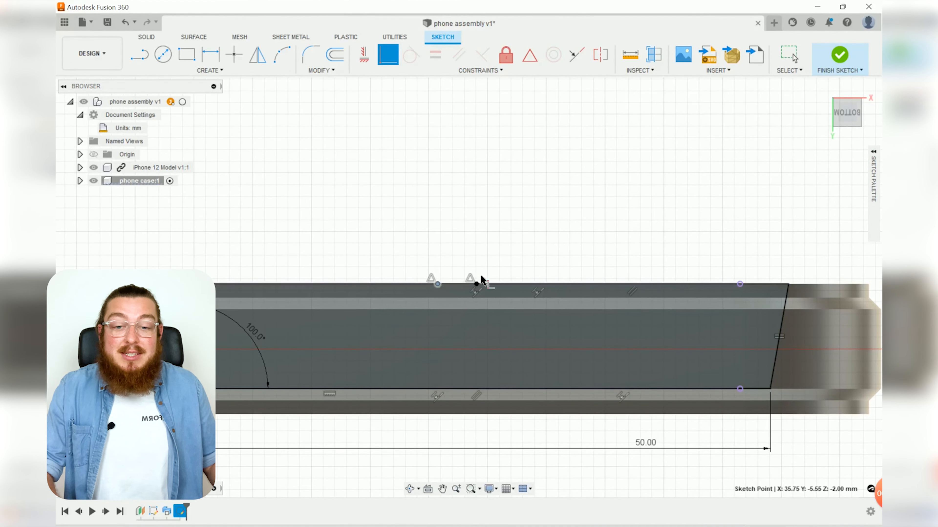
pyautogui.click(480, 291)
pyautogui.scroll(-3, 459, 211)
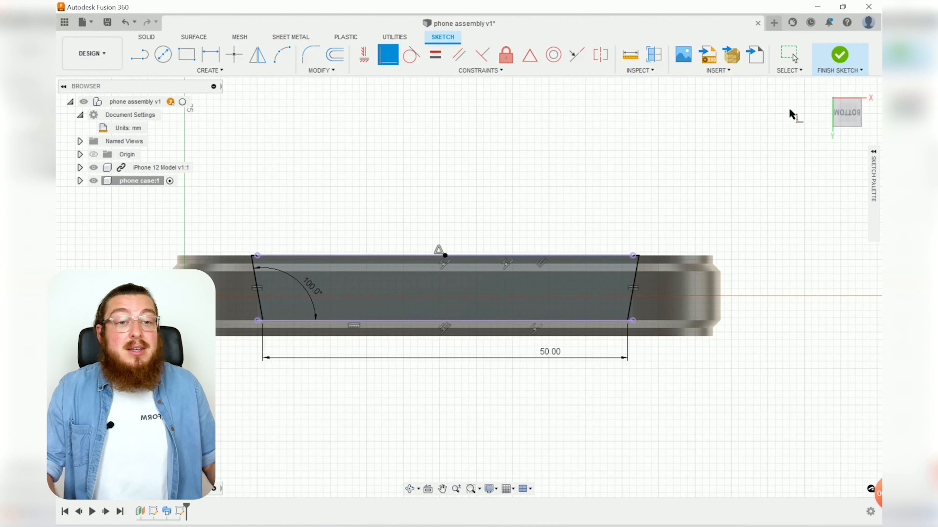
pyautogui.click(841, 56)
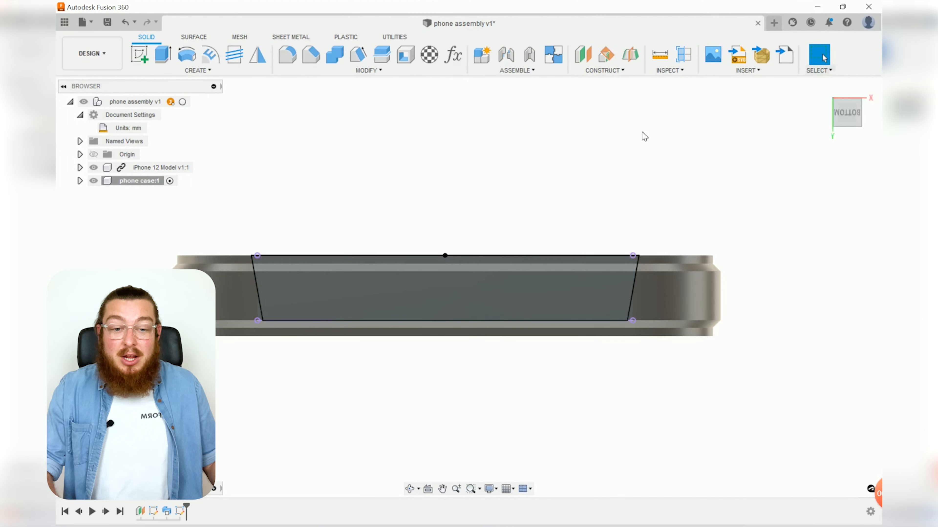
# Step: Extrude both trapezoid profiles -25 mm as a cut through the case end, and expand the list of objects to cut
pyautogui.press('e')
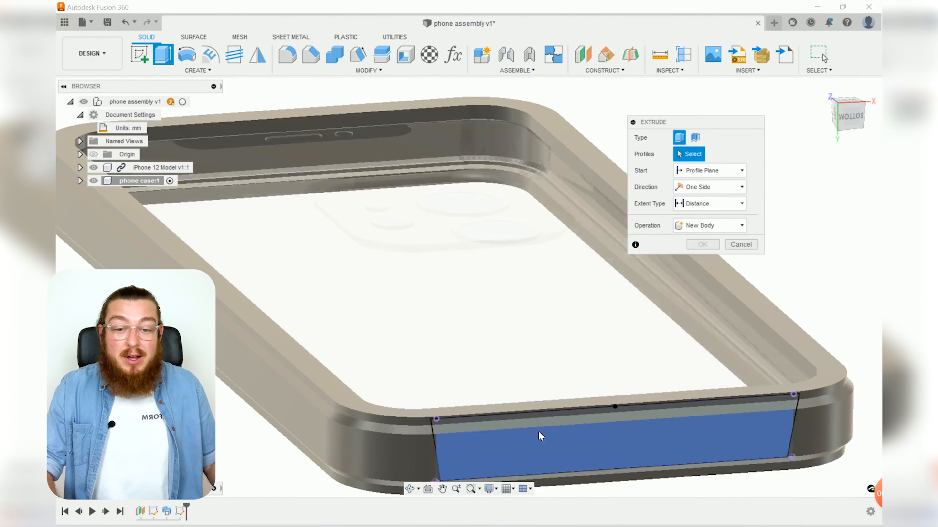
pyautogui.click(539, 436)
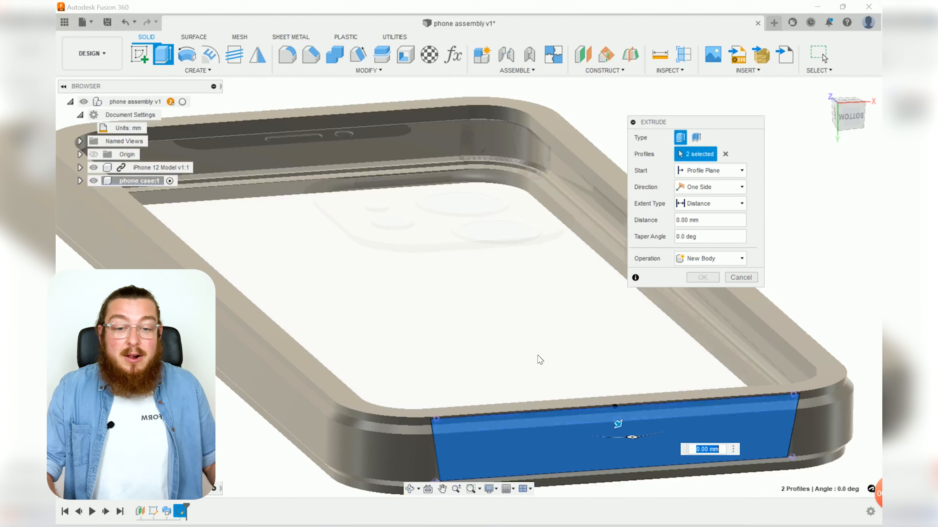
pyautogui.scroll(-5, 541, 419)
pyautogui.click(591, 401)
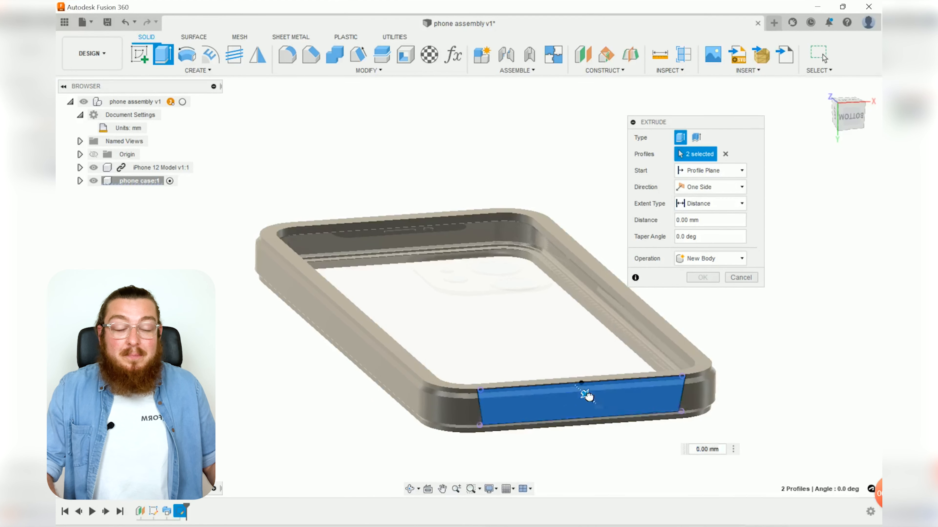
pyautogui.moveTo(585, 394); pyautogui.dragTo(546, 361)
pyautogui.keyDown('shift'); pyautogui.moveTo(734, 337); pyautogui.dragTo(635, 379, button='middle'); pyautogui.keyUp('shift')
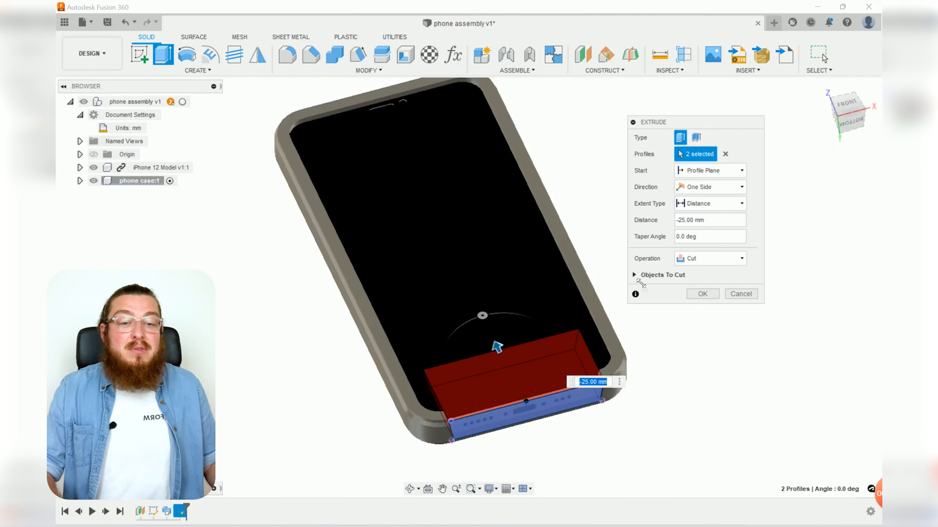
pyautogui.click(636, 275)
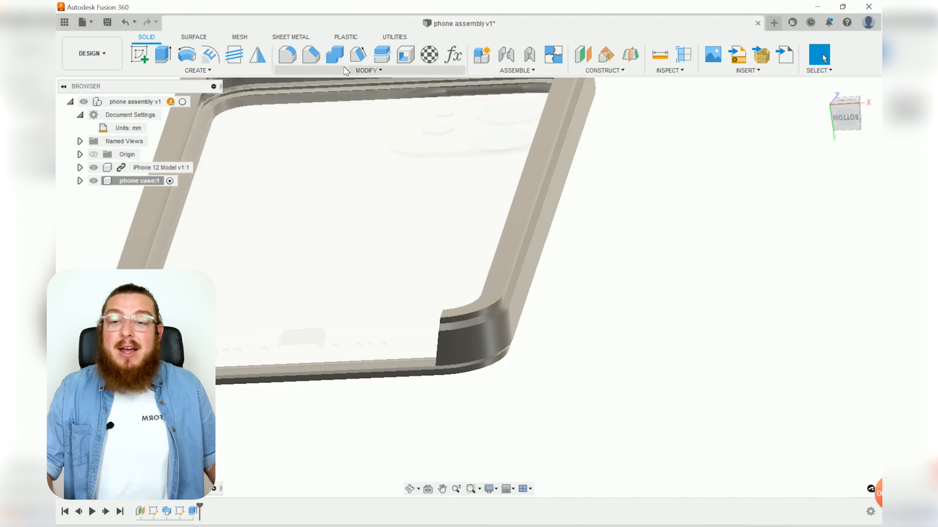
# Step: Chamfer the case's inner front edge with an equal-distance chamfer along its tangent chain
pyautogui.click(311, 60)
pyautogui.moveTo(287, 182); pyautogui.dragTo(389, 186, button='middle')
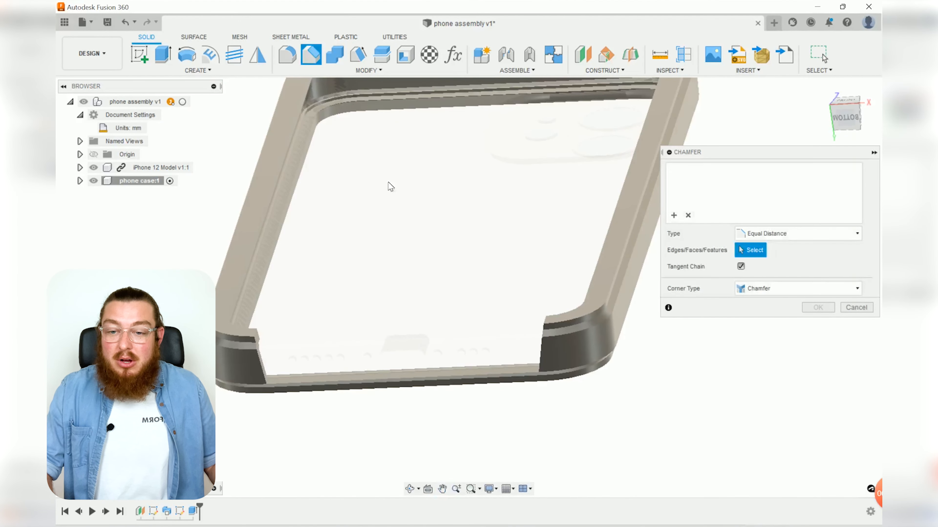
pyautogui.scroll(6, 254, 288)
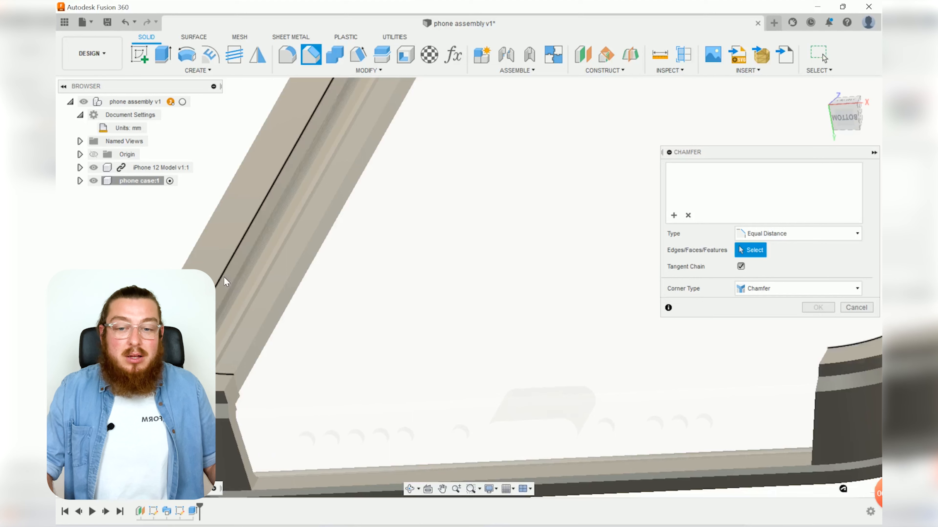
pyautogui.click(224, 276)
pyautogui.scroll(-5, 226, 277)
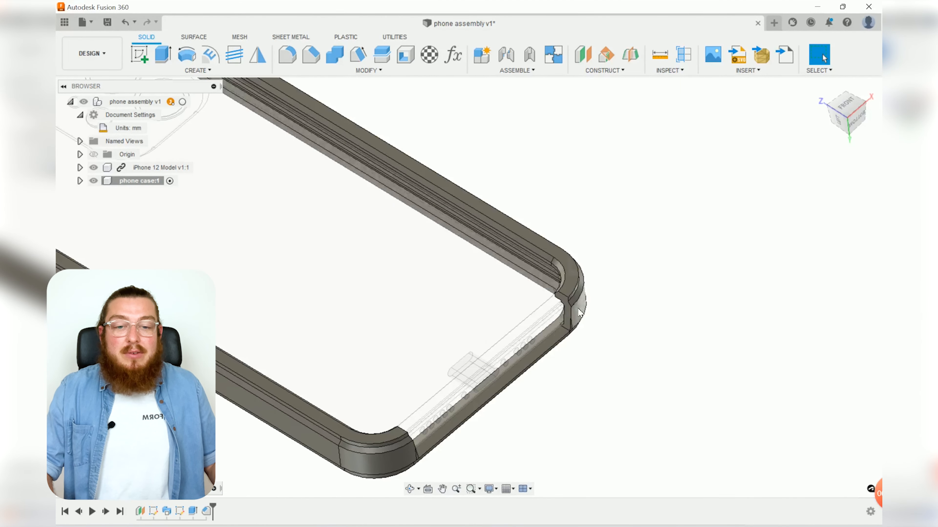
# Step: Fillet the four upper and lower corner edges at both ends of the case's bottom opening with a 4 mm radius
pyautogui.scroll(5, 572, 307)
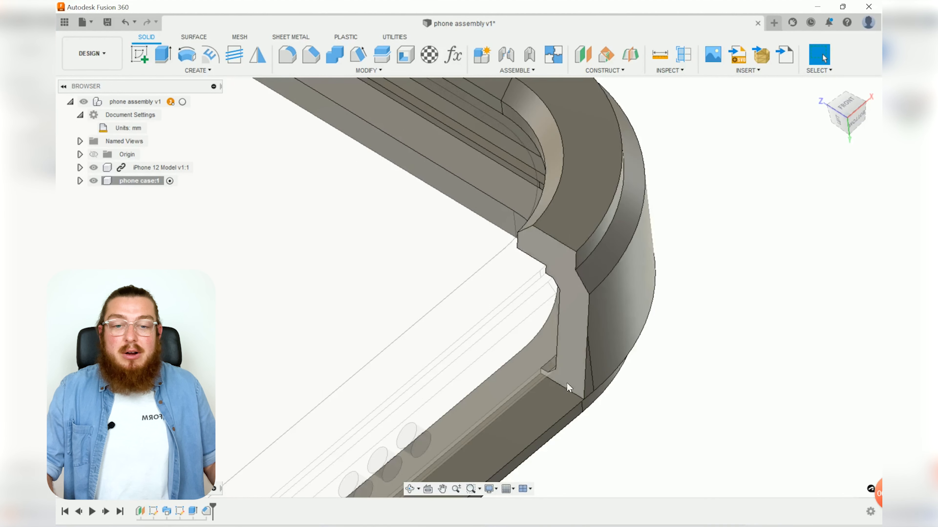
pyautogui.scroll(-3, 566, 382)
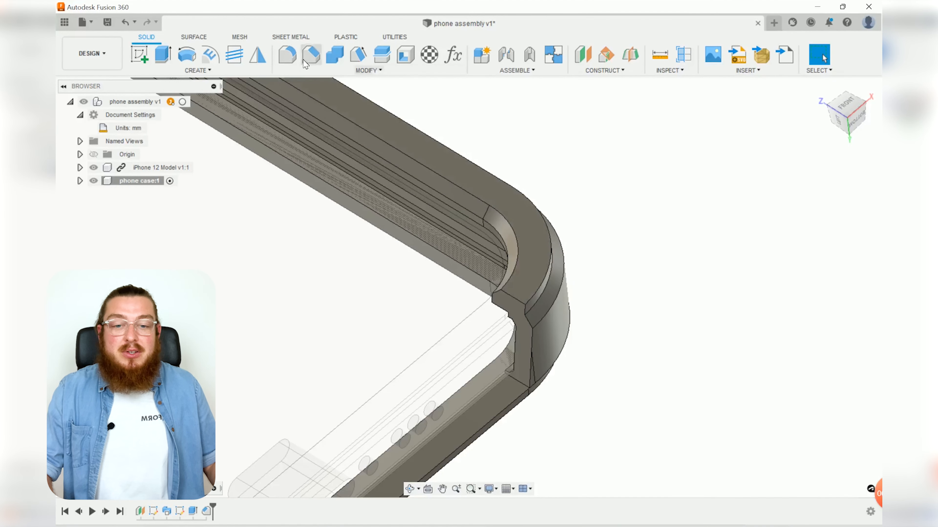
pyautogui.click(287, 56)
pyautogui.click(513, 299)
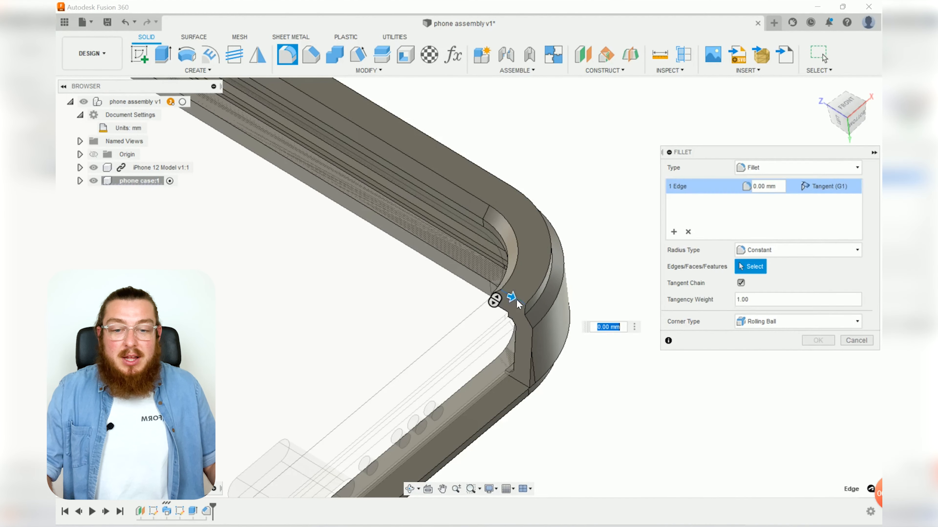
pyautogui.click(520, 381)
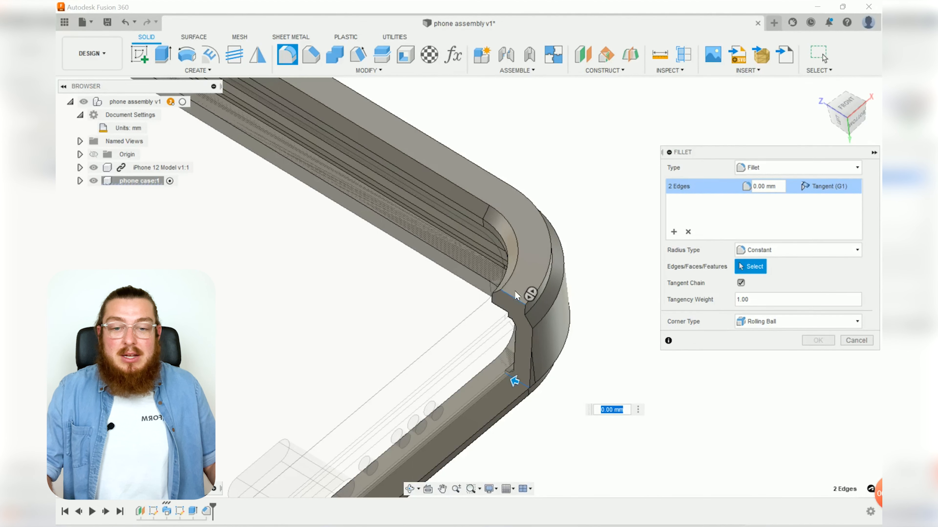
pyautogui.keyDown('shift'); pyautogui.moveTo(516, 391); pyautogui.dragTo(445, 273, button='middle'); pyautogui.keyUp('shift')
pyautogui.scroll(4, 451, 196)
pyautogui.click(422, 178)
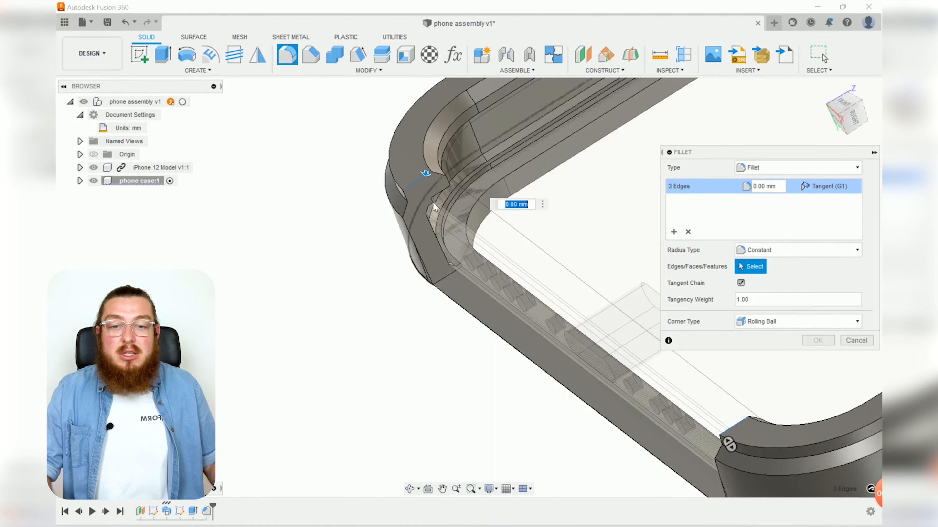
pyautogui.click(439, 283)
pyautogui.write('4')
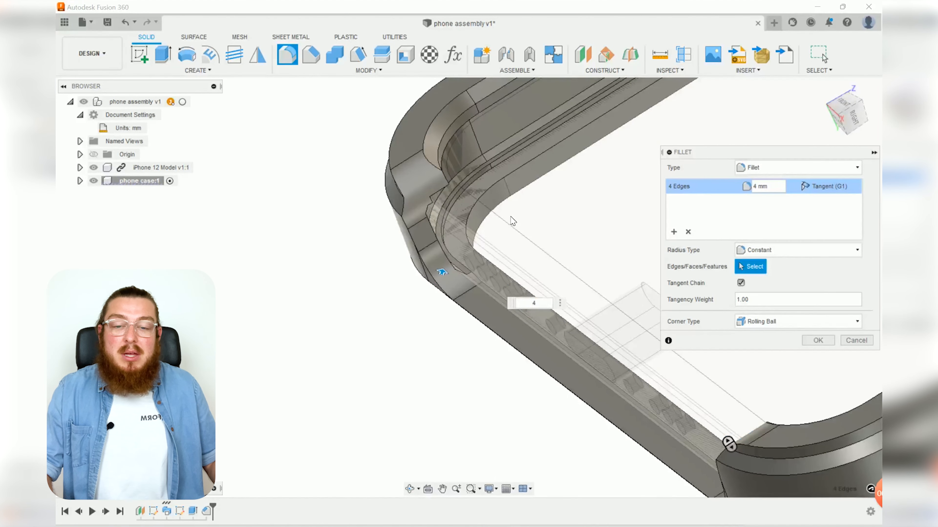
pyautogui.keyDown('shift'); pyautogui.moveTo(511, 216); pyautogui.dragTo(502, 290, button='middle'); pyautogui.keyUp('shift')
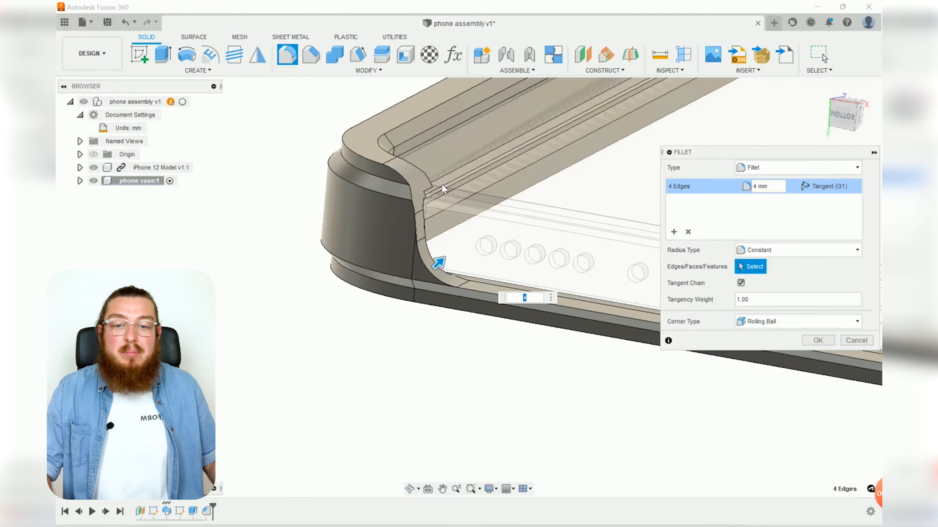
pyautogui.keyDown('shift'); pyautogui.moveTo(495, 203); pyautogui.dragTo(414, 220, button='middle'); pyautogui.keyUp('shift')
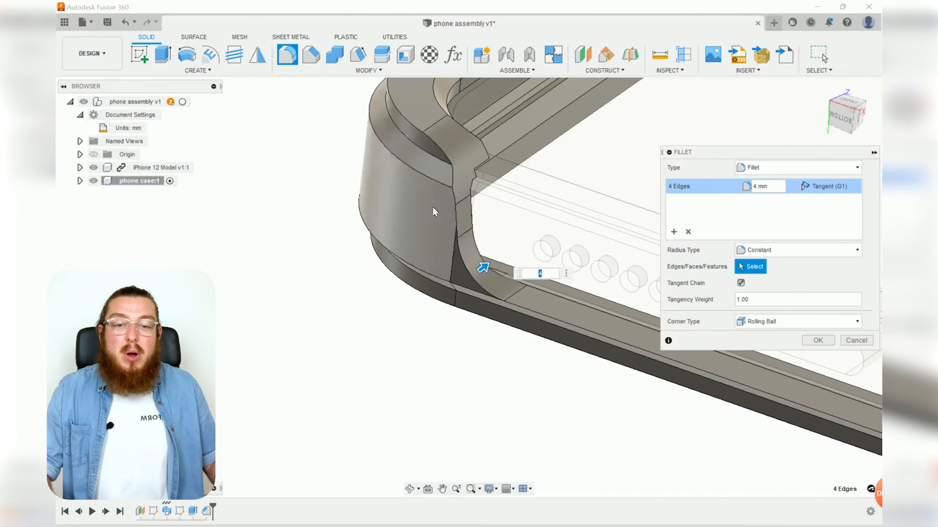
pyautogui.scroll(-3, 432, 210)
pyautogui.keyDown('shift'); pyautogui.moveTo(493, 206); pyautogui.dragTo(451, 210, button='middle'); pyautogui.keyUp('shift')
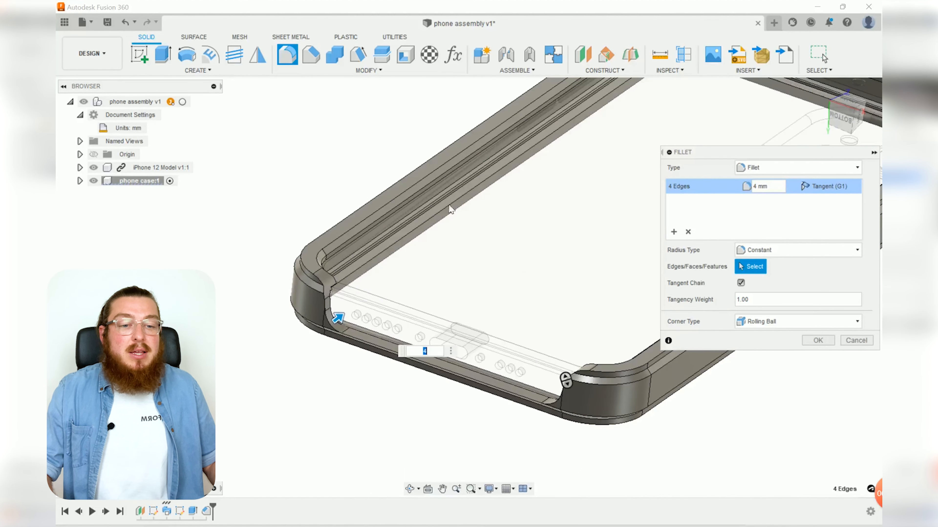
pyautogui.click(818, 341)
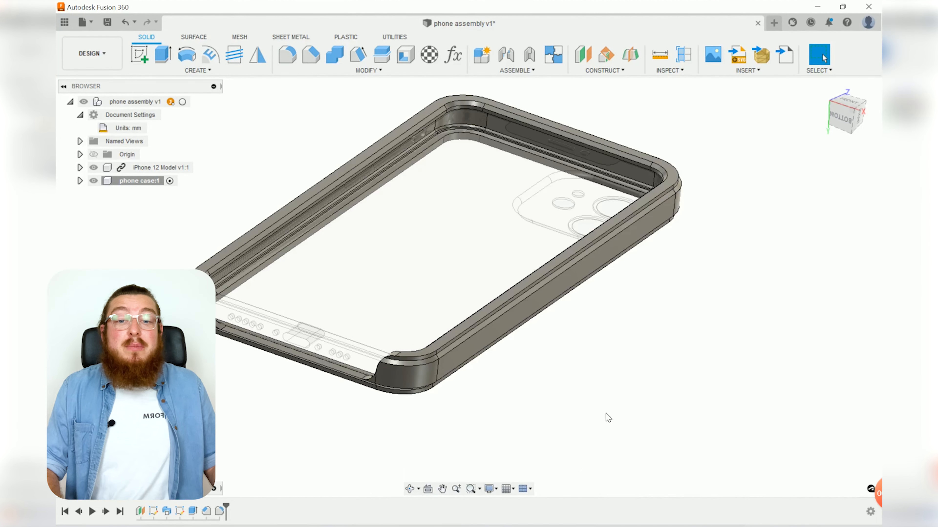
# Step: Start a new sketch on the flat back of the phone inside the case frame
pyautogui.keyDown('shift'); pyautogui.moveTo(602, 417); pyautogui.dragTo(573, 292, button='middle'); pyautogui.keyUp('shift')
pyautogui.keyDown('shift'); pyautogui.moveTo(486, 307); pyautogui.dragTo(498, 365, button='middle'); pyautogui.keyUp('shift')
pyautogui.scroll(-4, 477, 332)
pyautogui.click(139, 55)
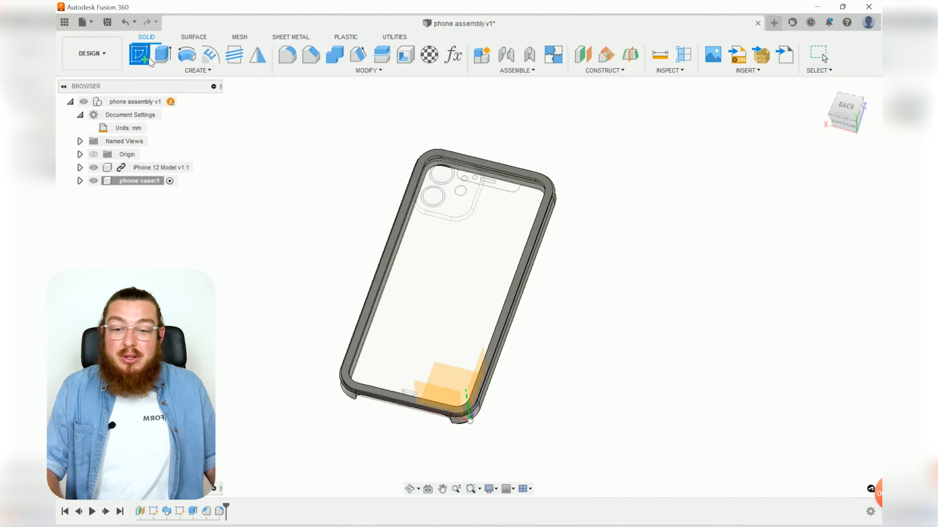
pyautogui.click(439, 306)
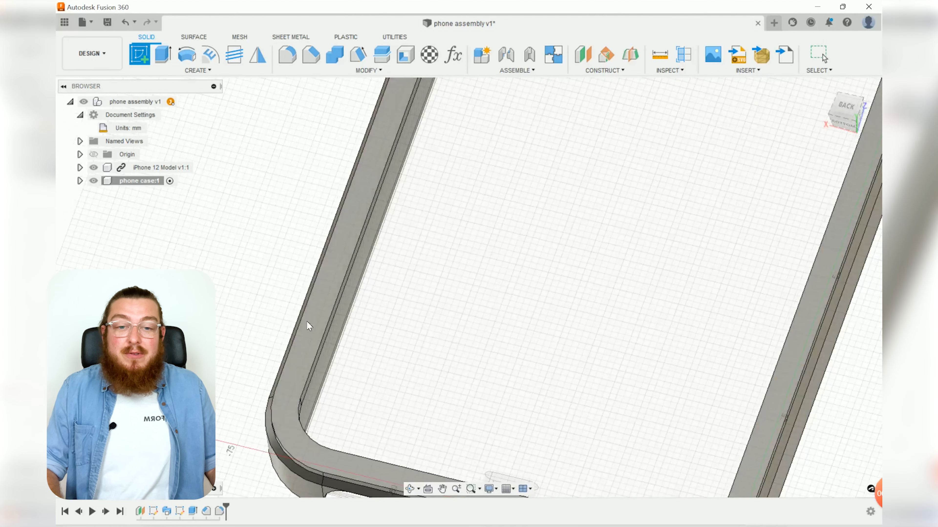
# Step: Open the sketch on the case frame's back face and project the phone's flat back face into it
pyautogui.click(309, 326)
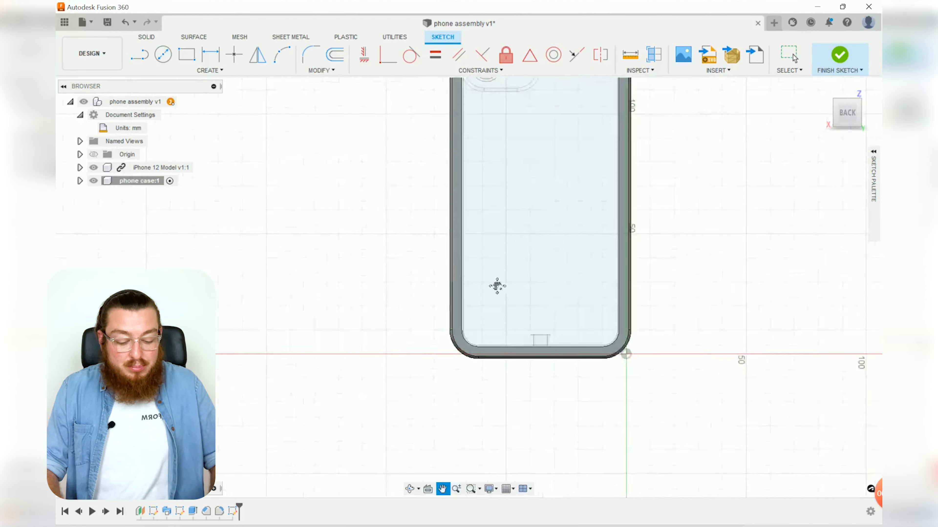
pyautogui.press('p')
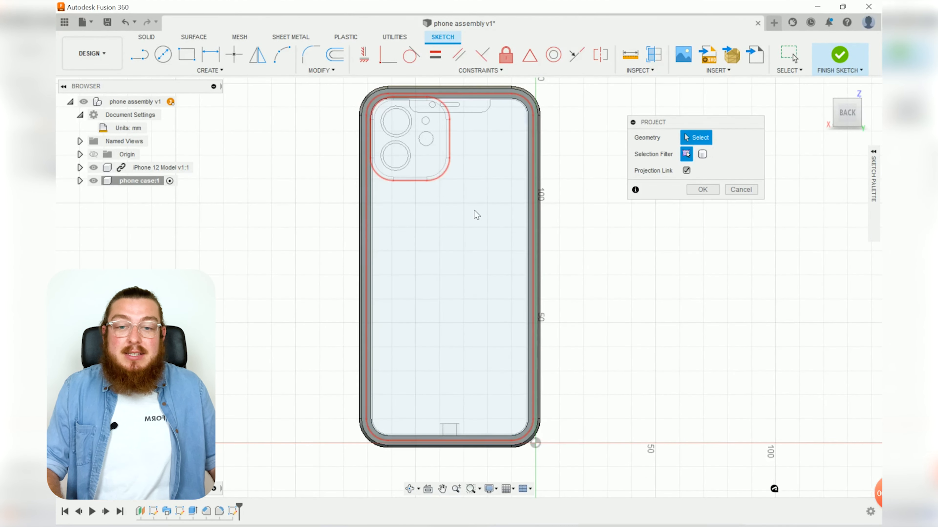
pyautogui.click(476, 208)
pyautogui.scroll(5, 479, 203)
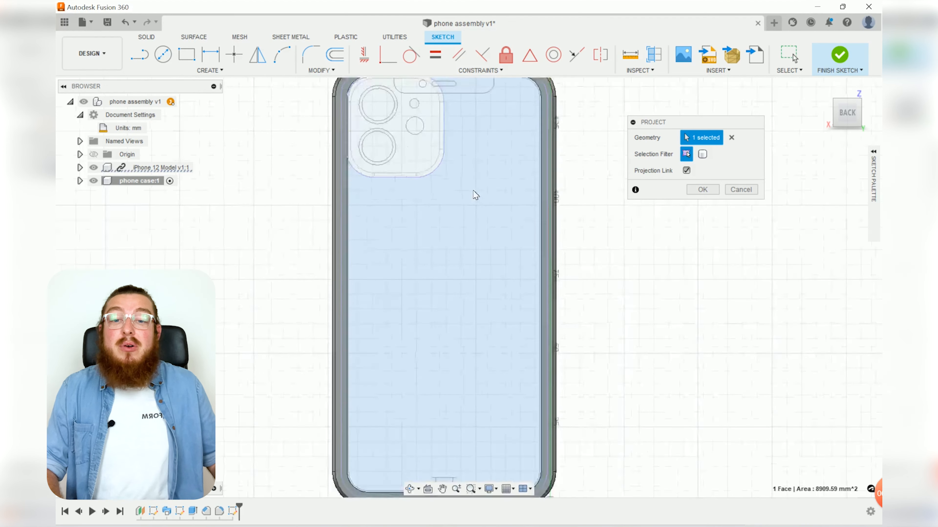
pyautogui.moveTo(469, 140); pyautogui.dragTo(487, 253, button='middle')
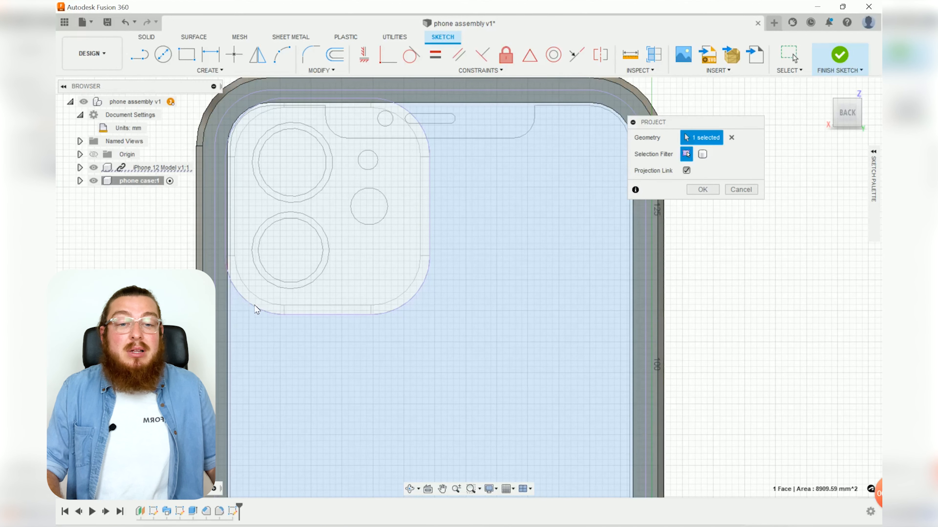
pyautogui.scroll(-5, 521, 285)
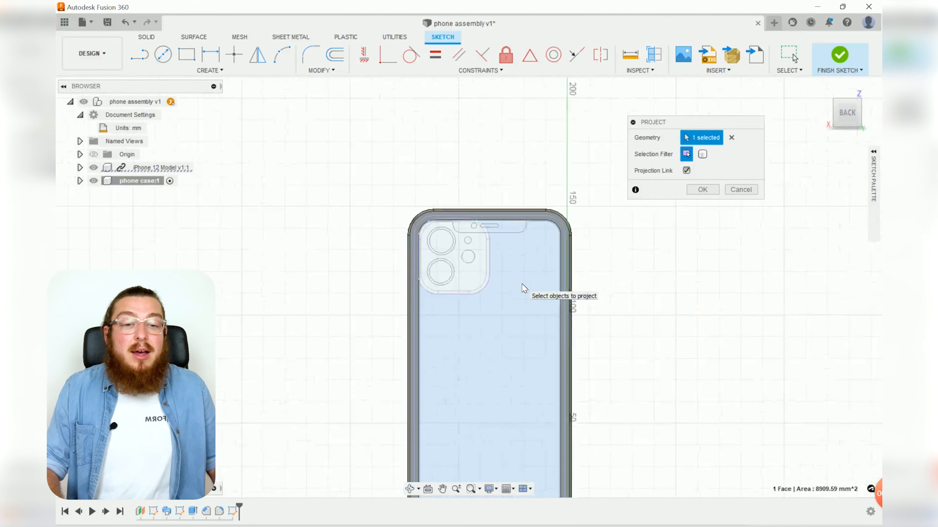
pyautogui.click(694, 190)
pyautogui.click(472, 294)
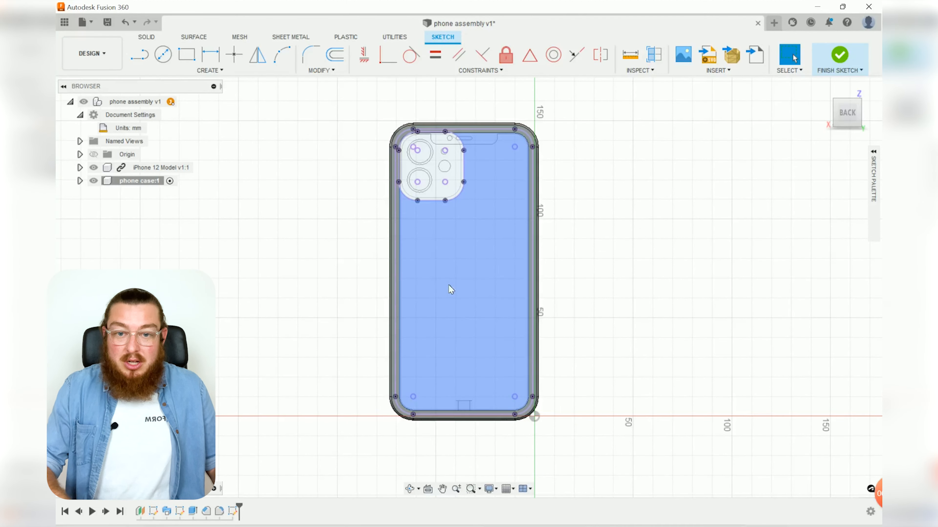
pyautogui.click(566, 305)
# Step: Sketch a circle about 36 mm in diameter near the middle of the phone's back, below the camera outline
pyautogui.press('c')
pyautogui.click(465, 264)
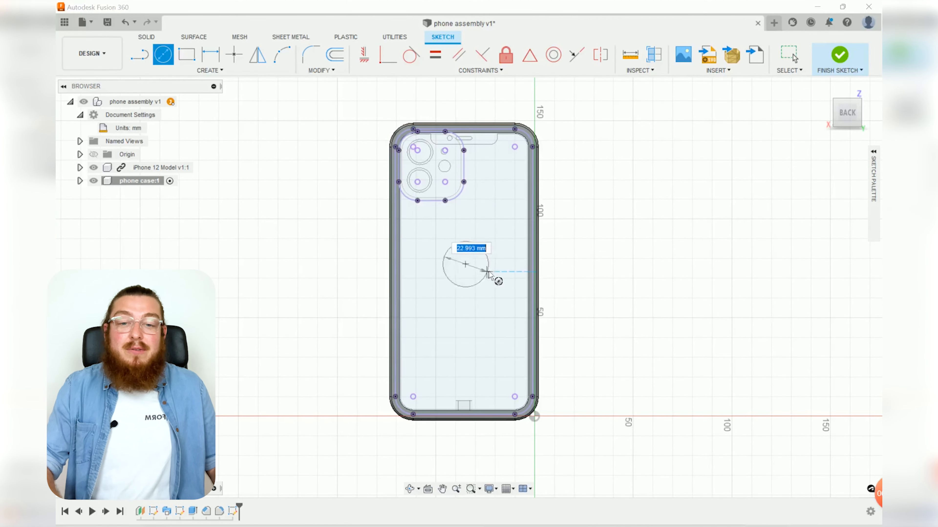
pyautogui.click(501, 275)
pyautogui.press('Escape')
# Step: Dimension the circle's diameter to 25 mm
pyautogui.press('d')
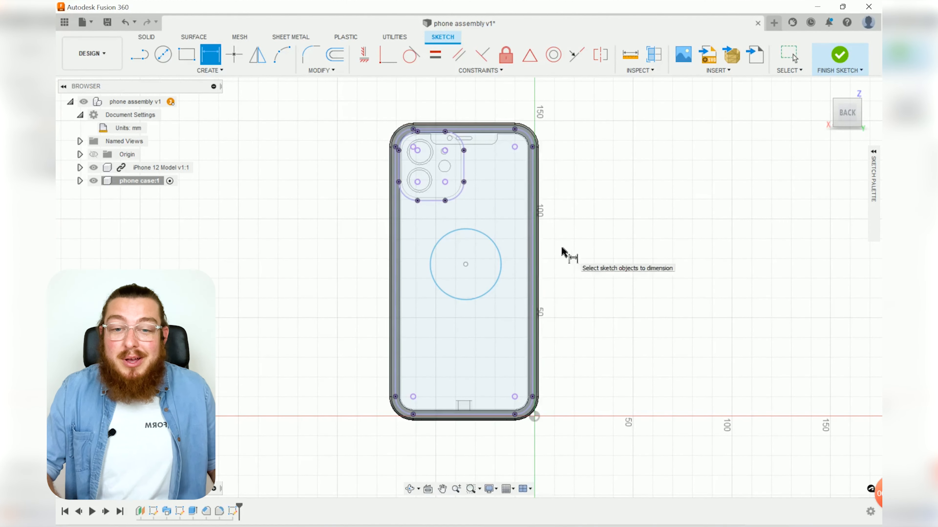
pyautogui.click(494, 248)
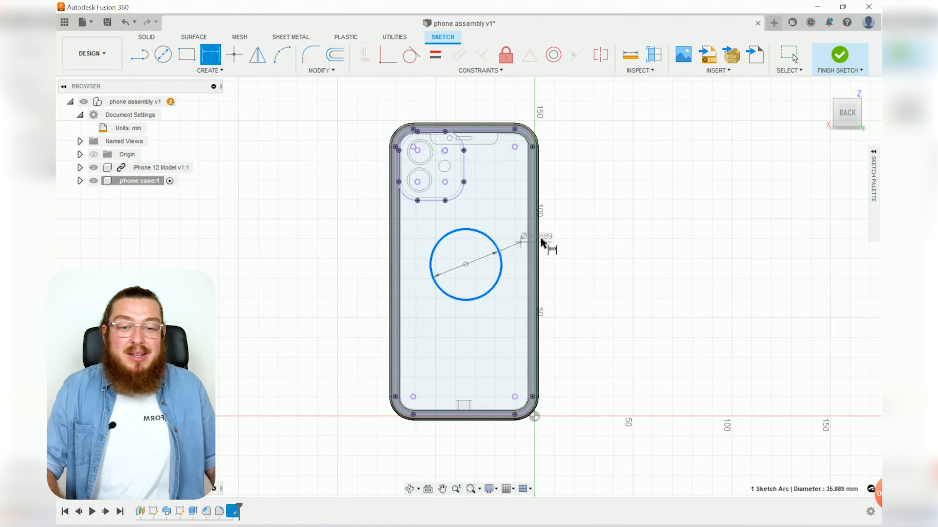
pyautogui.click(581, 237)
pyautogui.write('25')
pyautogui.press('Return')
pyautogui.press('Escape')
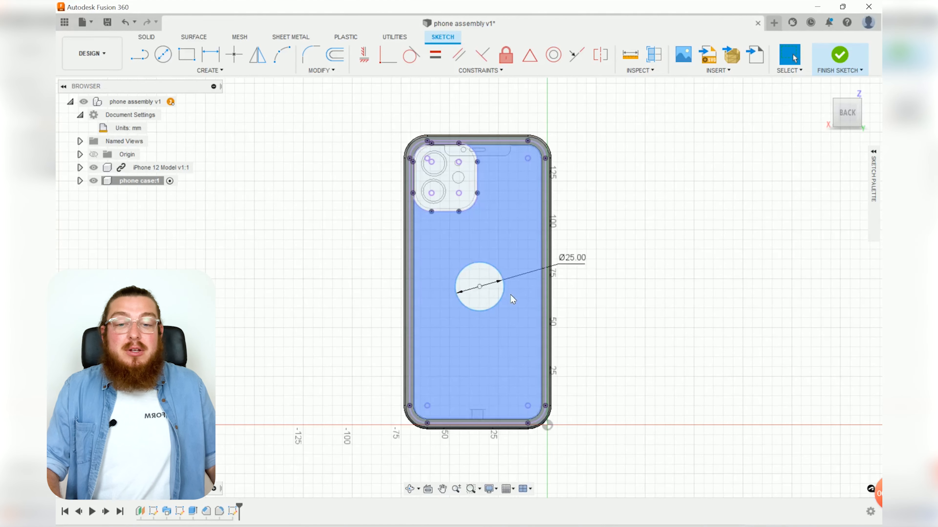
# Step: Place sketch points at the midpoints of the projected outline's long camera-side edge and its bottom edge
pyautogui.moveTo(480, 288)
pyautogui.mouseDown()
pyautogui.moveTo(468, 325)
pyautogui.moveTo(499, 328)
pyautogui.moveTo(470, 256)
pyautogui.moveTo(476, 294)
pyautogui.mouseUp()
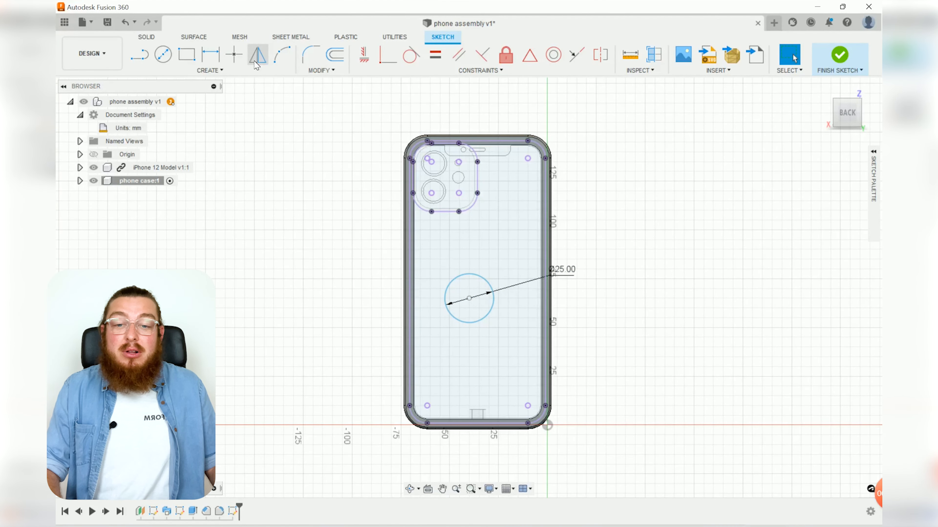
pyautogui.click(234, 54)
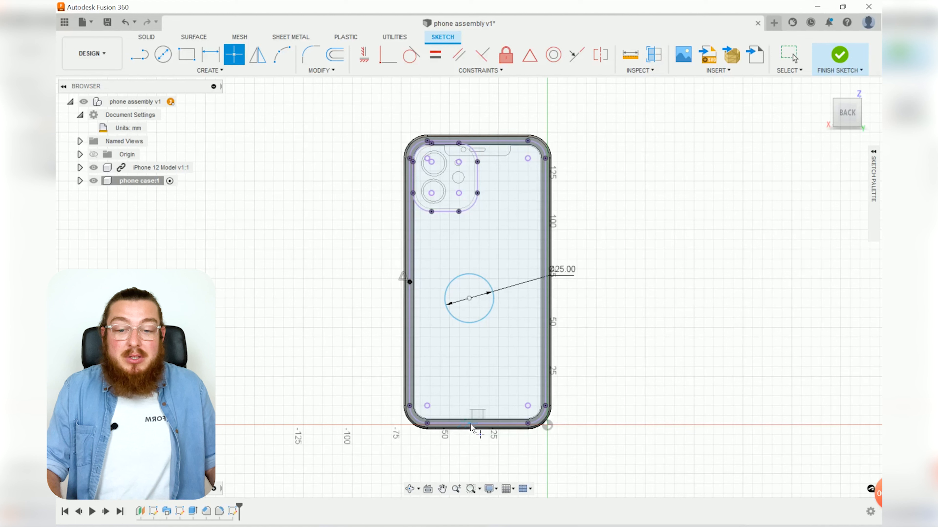
pyautogui.click(477, 423)
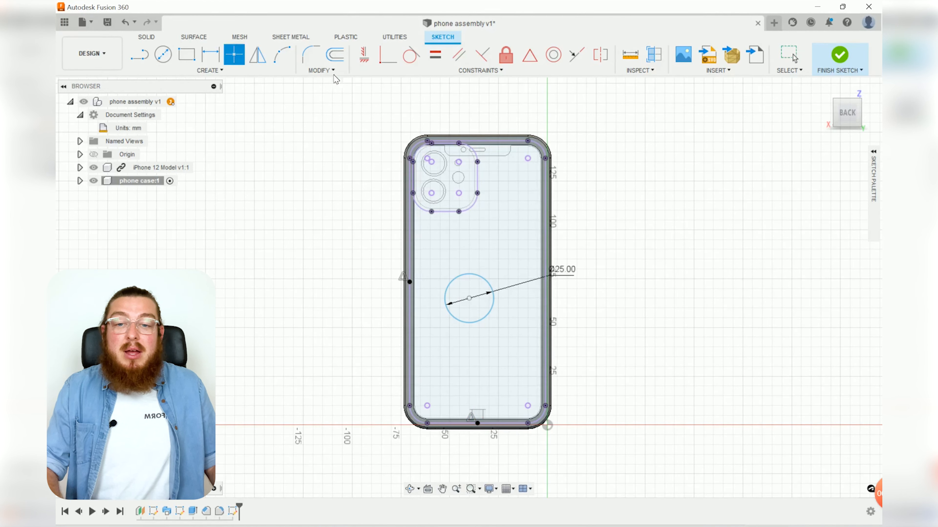
pyautogui.press('Escape')
# Step: Center the circle on the back by applying horizontal/vertical constraints between its center and the two edge midpoints
pyautogui.click(364, 56)
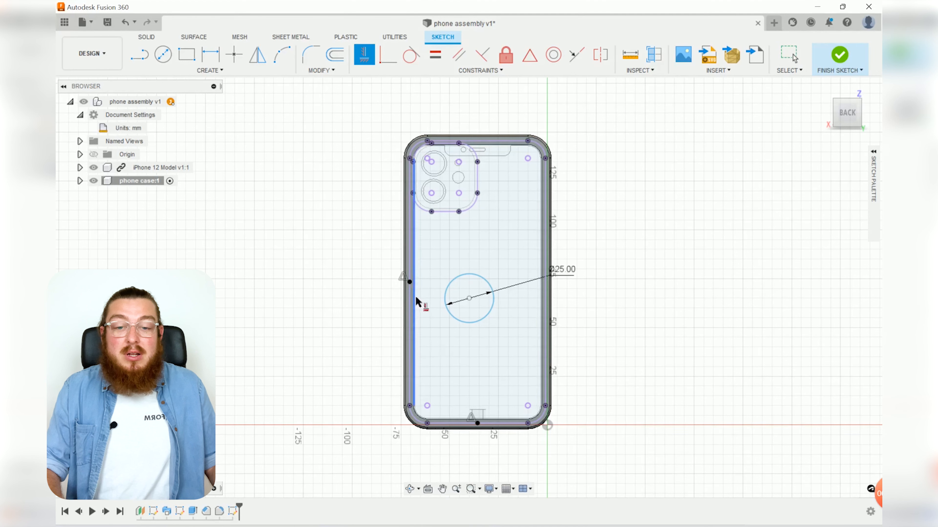
pyautogui.click(409, 282)
pyautogui.click(469, 299)
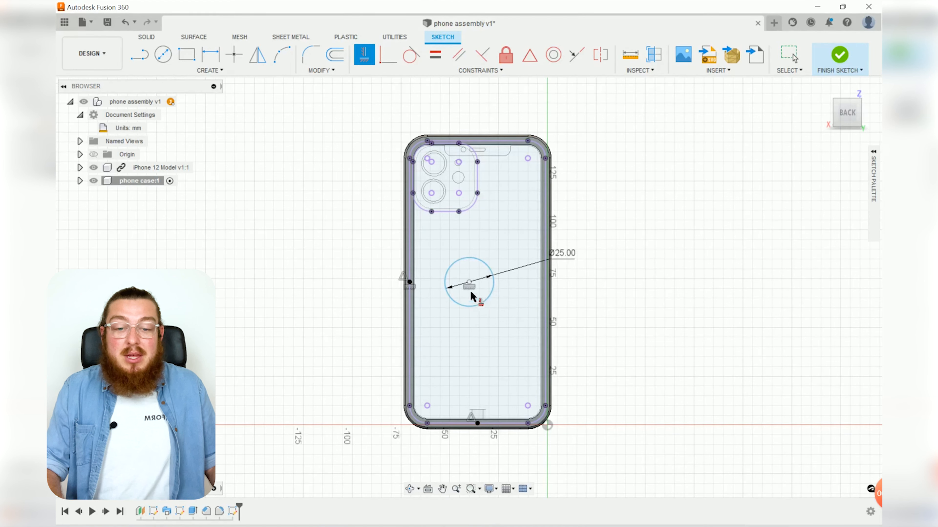
pyautogui.click(479, 425)
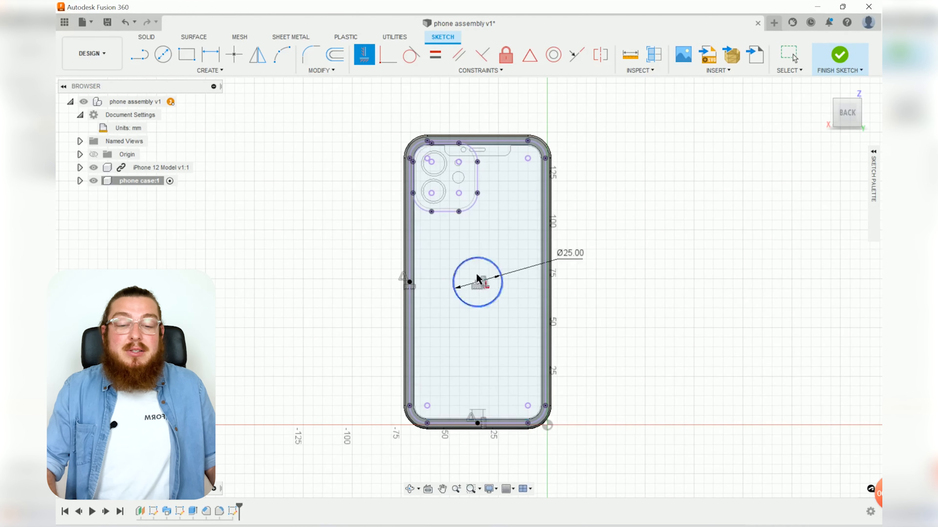
pyautogui.press('Escape')
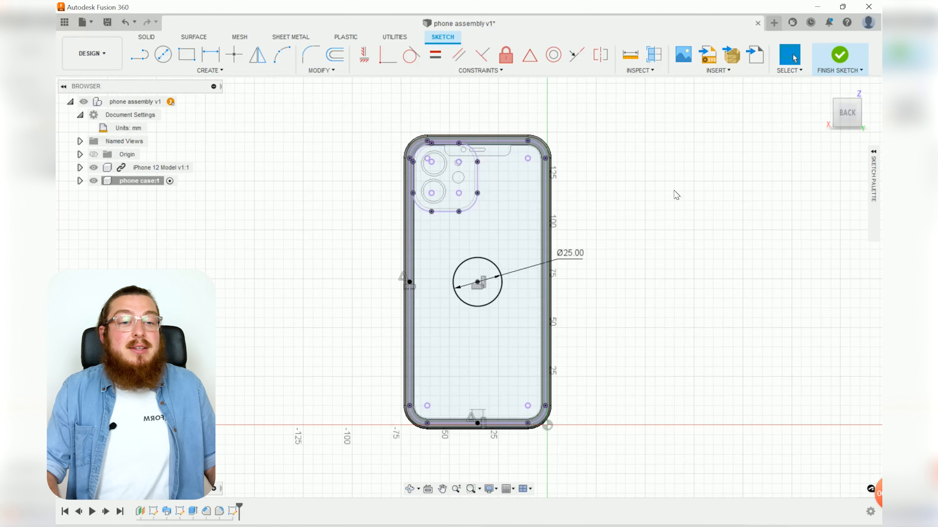
# Step: Finish the sketch and extrude the back profile around the camera and circle openings by -1.9 mm, joined to the case
pyautogui.click(839, 55)
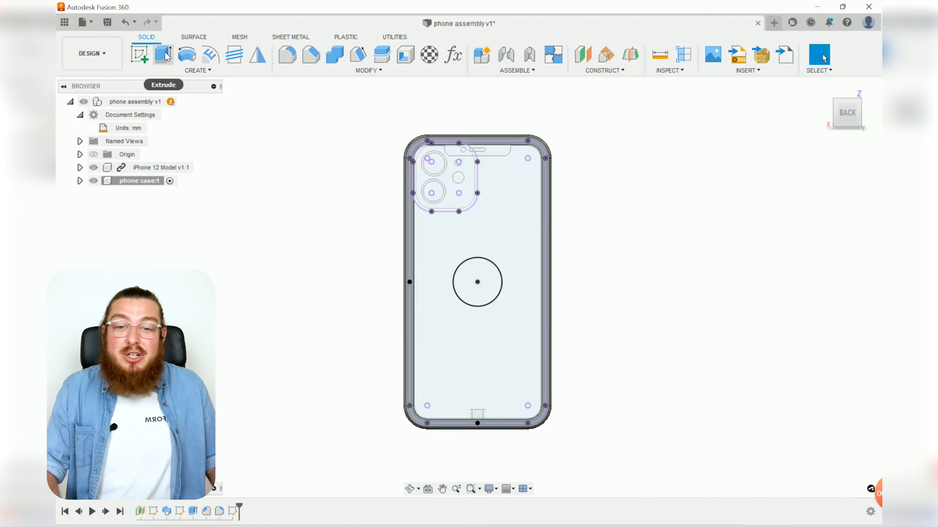
pyautogui.click(163, 54)
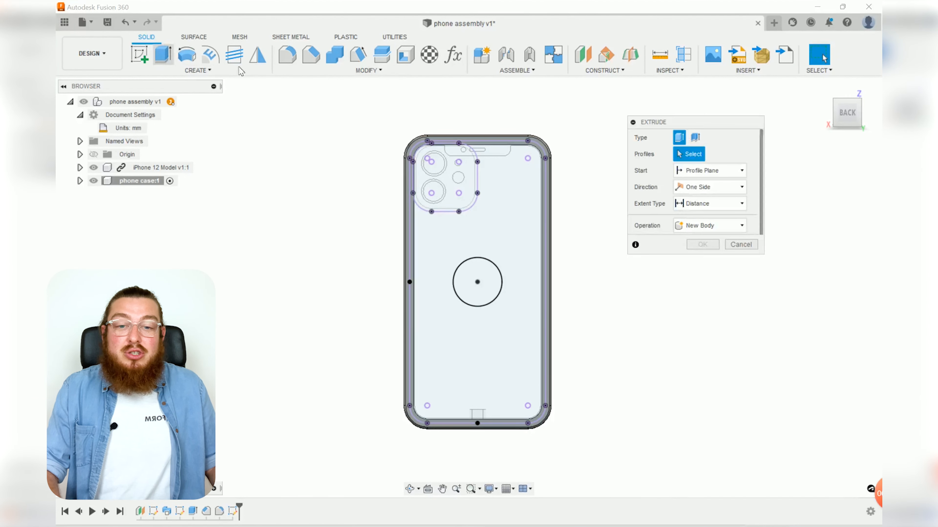
pyautogui.click(520, 261)
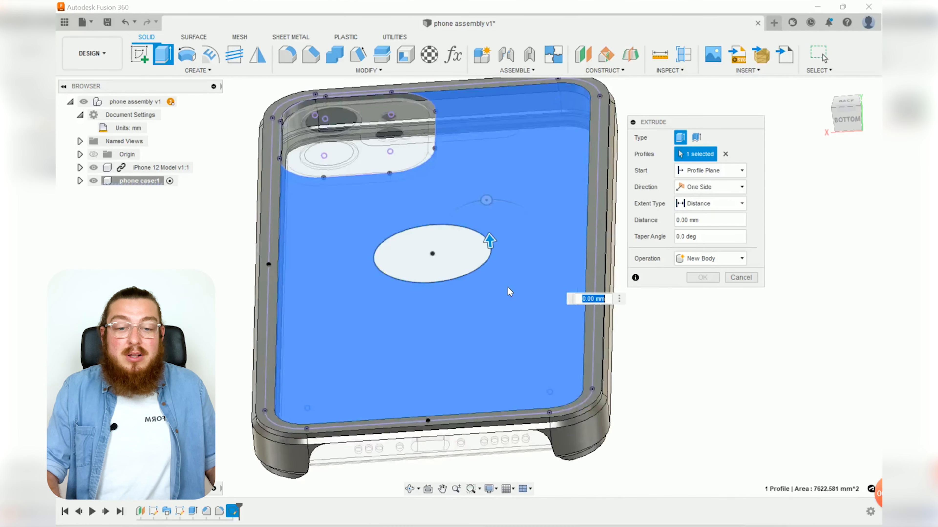
pyautogui.scroll(3, 610, 381)
pyautogui.keyDown('shift'); pyautogui.moveTo(610, 384); pyautogui.dragTo(526, 234, button='middle'); pyautogui.keyUp('shift')
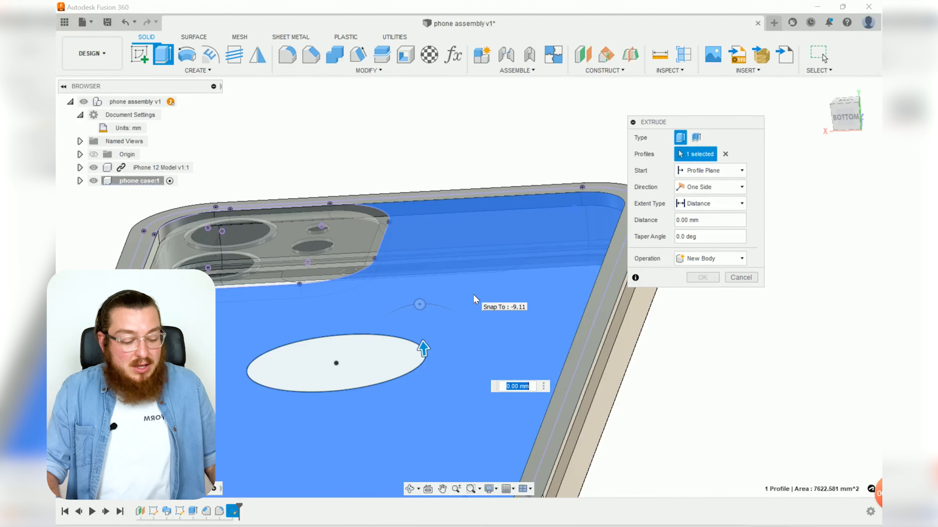
pyautogui.write('-1.9')
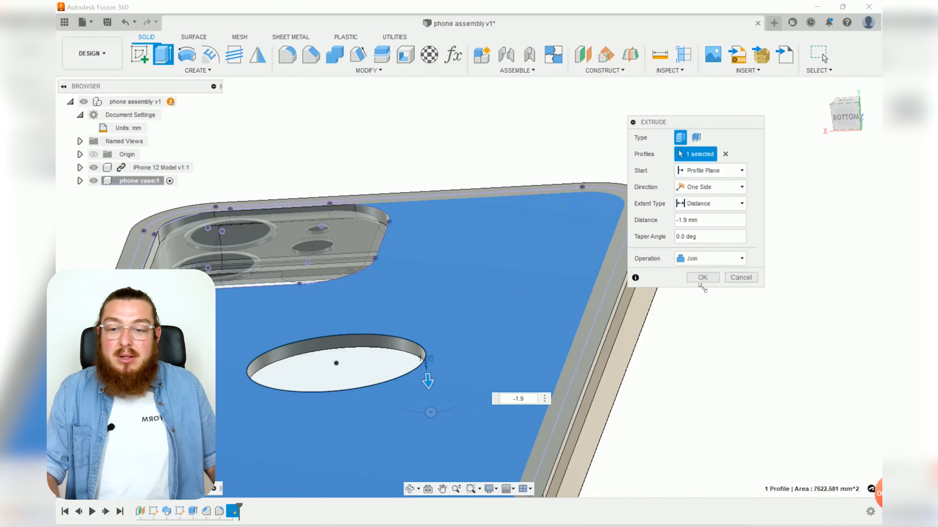
pyautogui.click(702, 278)
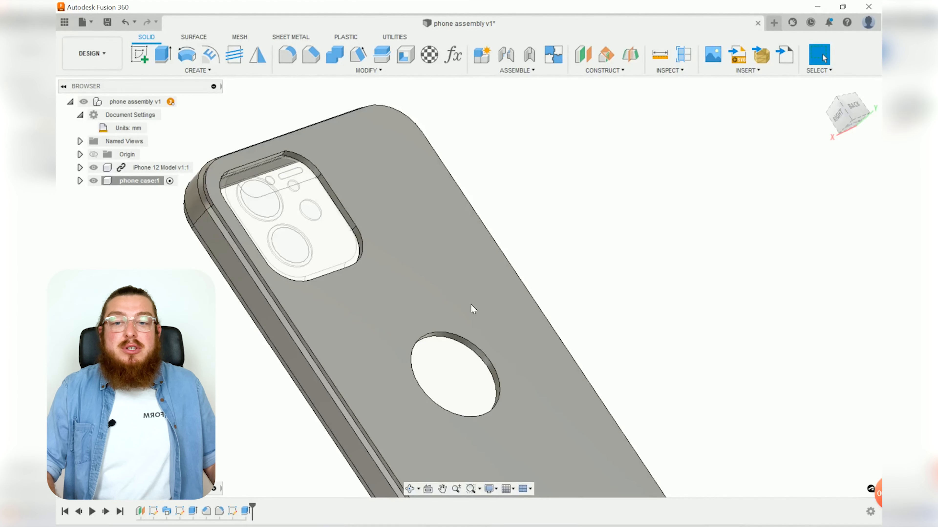
# Step: Examine the case's new back, its openings and the interior walls from outside and inside
pyautogui.keyDown('shift'); pyautogui.moveTo(445, 329); pyautogui.dragTo(583, 197, button='middle'); pyautogui.keyUp('shift')
pyautogui.scroll(3, 427, 246)
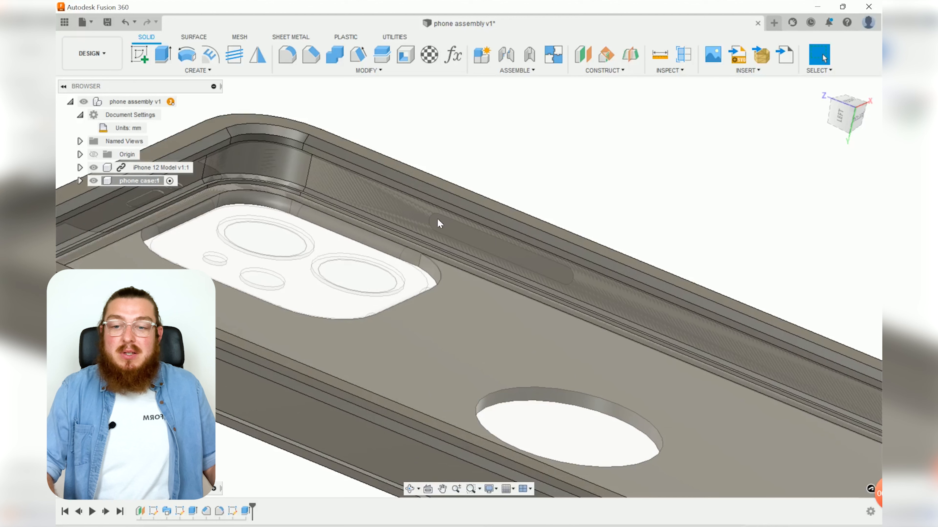
pyautogui.scroll(-4, 279, 351)
pyautogui.keyDown('shift'); pyautogui.moveTo(269, 355); pyautogui.dragTo(229, 331, button='middle'); pyautogui.keyUp('shift')
pyautogui.keyDown('shift'); pyautogui.moveTo(400, 239); pyautogui.dragTo(506, 220, button='middle'); pyautogui.keyUp('shift')
pyautogui.scroll(-4, 652, 259)
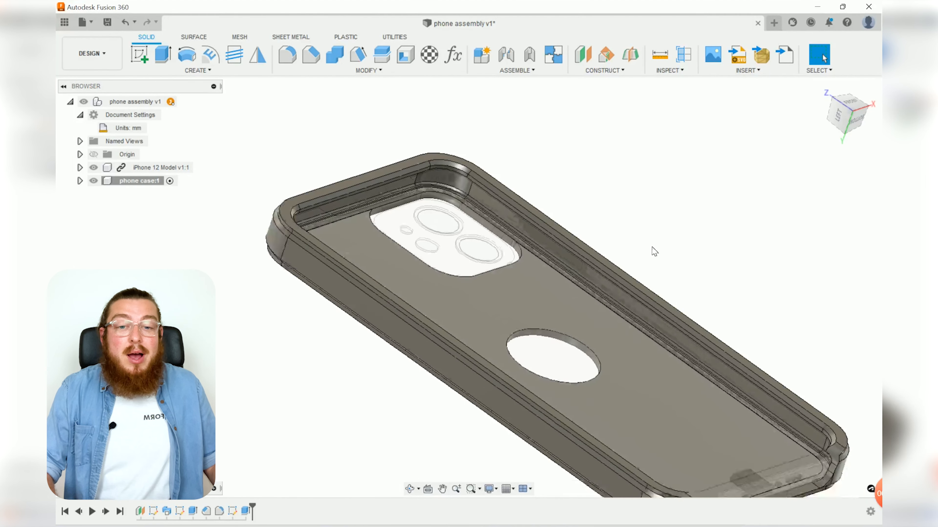
pyautogui.keyDown('shift'); pyautogui.moveTo(653, 247); pyautogui.dragTo(683, 226, button='middle'); pyautogui.keyUp('shift')
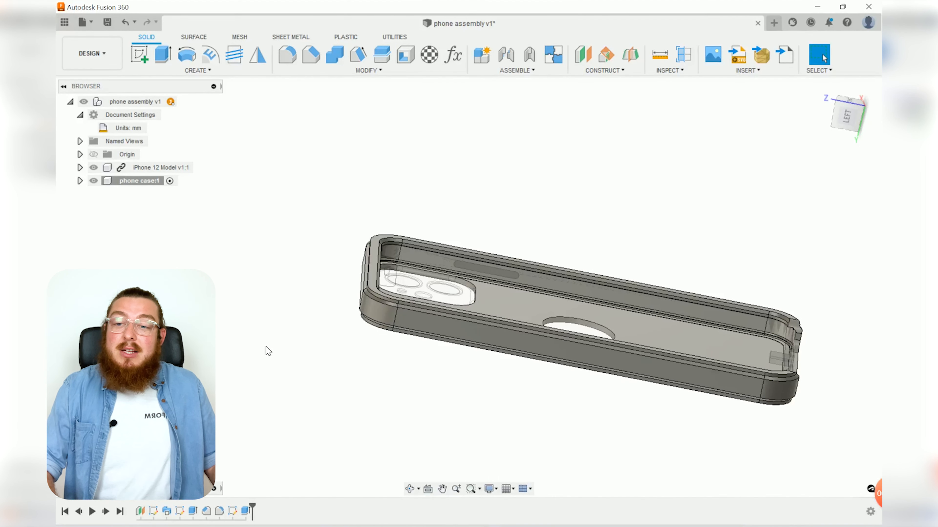
# Step: Set the opacity of the phone case component to 60%
pyautogui.rightClick(142, 181)
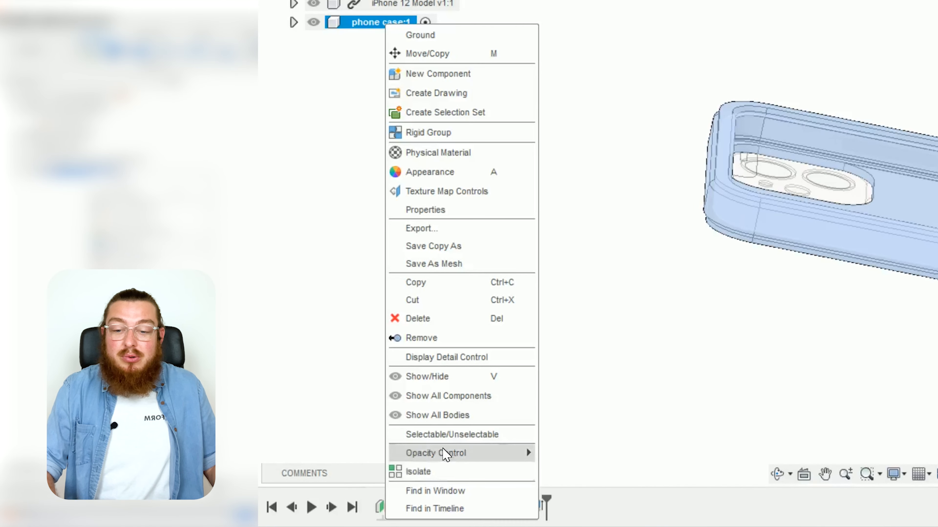
pyautogui.moveTo(444, 451)
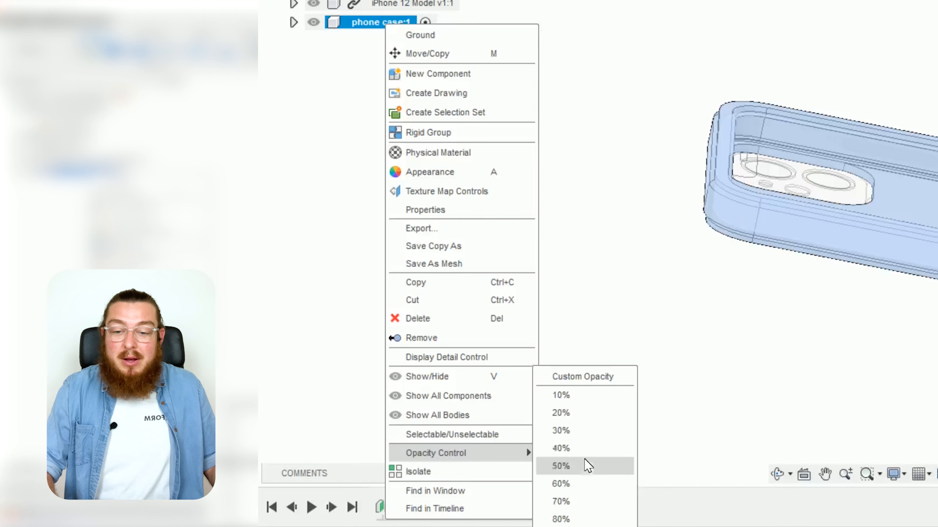
pyautogui.click(587, 483)
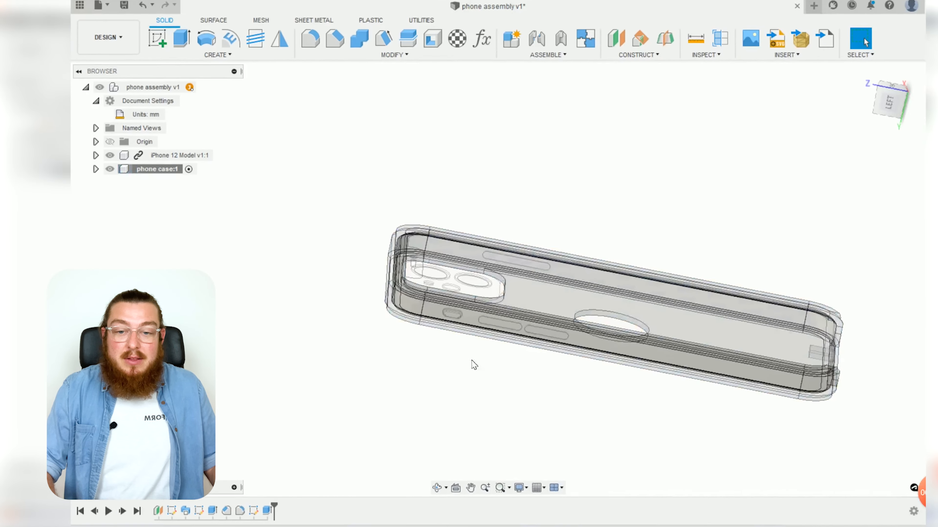
# Step: Start a new sketch on the phone's side face that carries the mute switch and volume buttons
pyautogui.scroll(5, 466, 334)
pyautogui.keyDown('shift'); pyautogui.moveTo(566, 378); pyautogui.dragTo(532, 383, button='middle'); pyautogui.keyUp('shift')
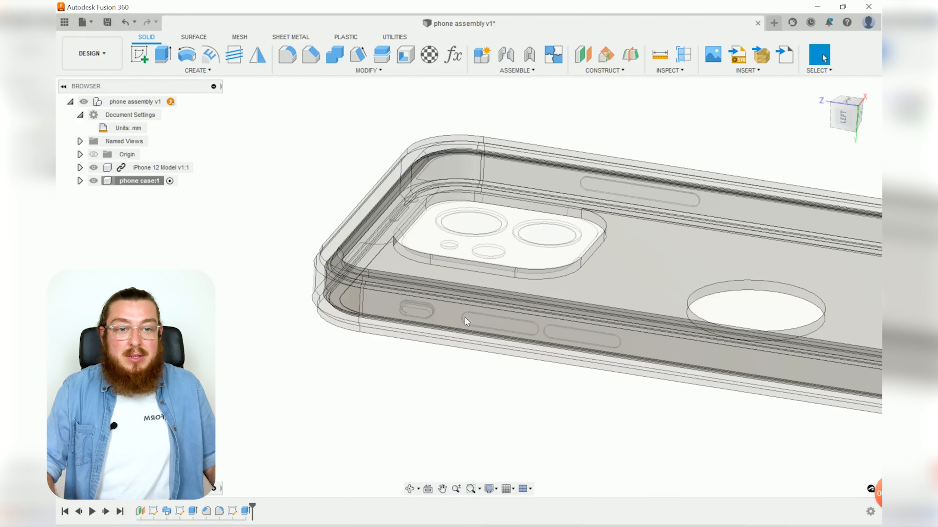
pyautogui.keyDown('shift'); pyautogui.moveTo(509, 328); pyautogui.dragTo(325, 427, button='middle'); pyautogui.keyUp('shift')
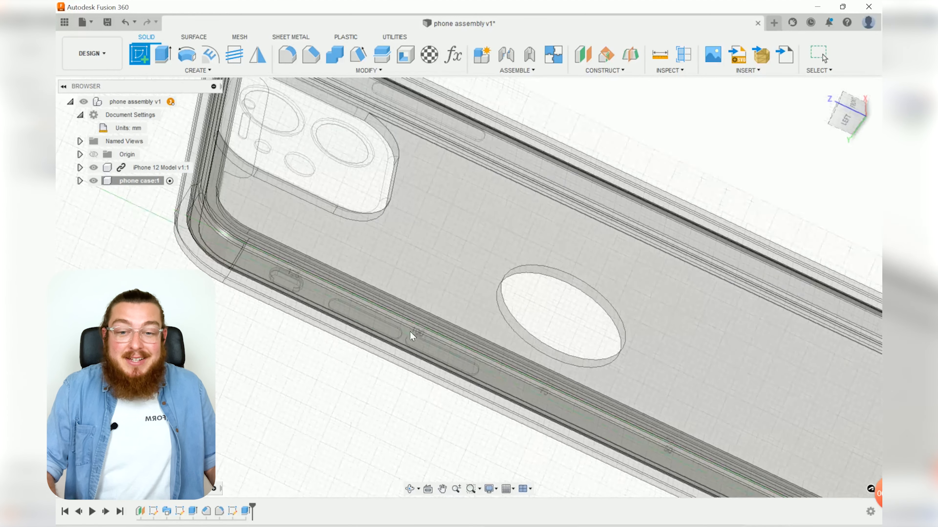
pyautogui.click(433, 360)
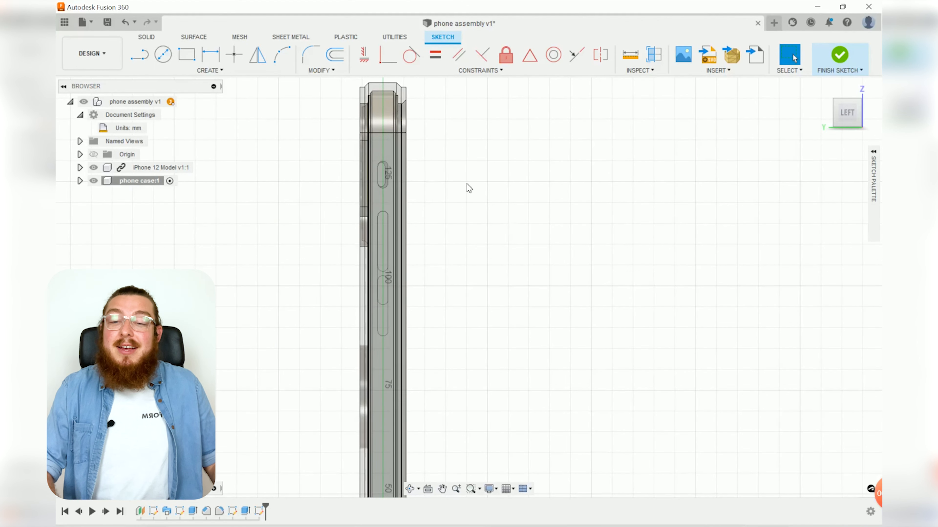
# Step: Sketch a vertical center-to-center slot beside the phone's side face, about 30 mm between its end centres
pyautogui.click(210, 70)
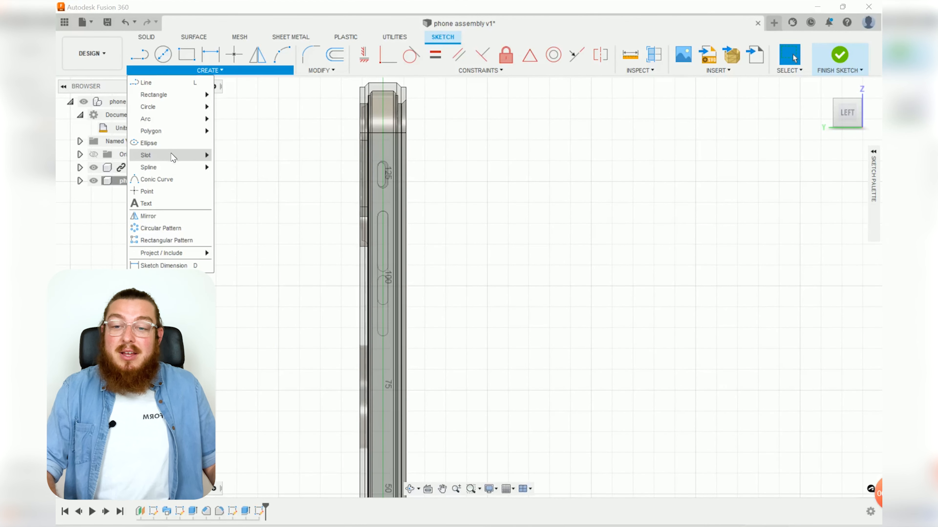
pyautogui.moveTo(171, 159)
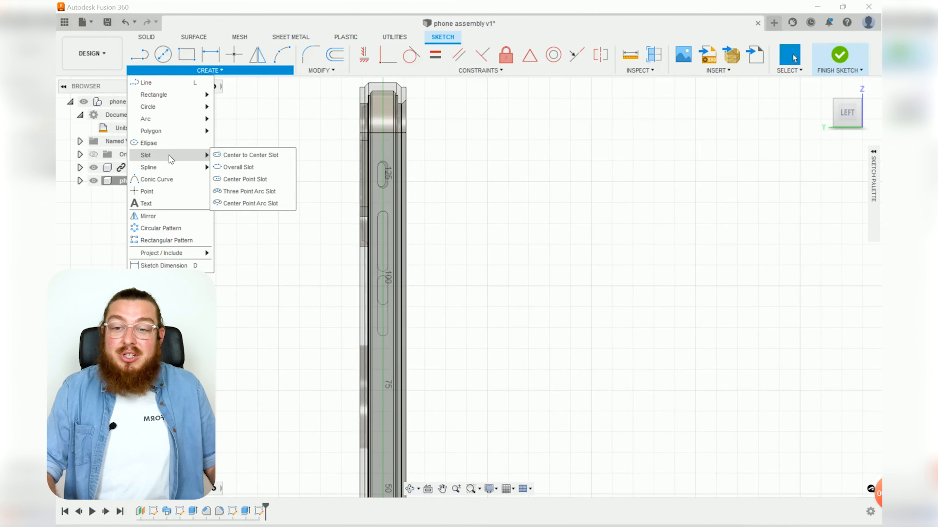
pyautogui.click(242, 157)
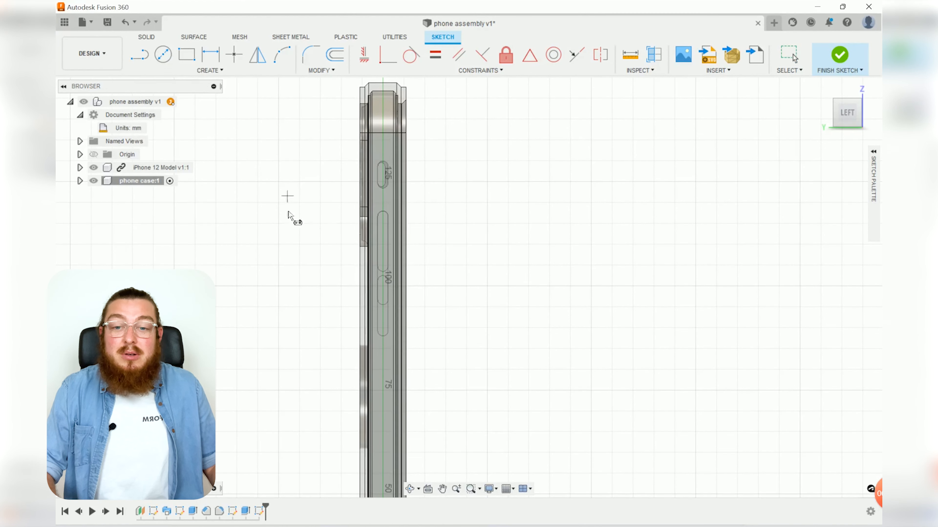
pyautogui.click(508, 202)
pyautogui.click(508, 327)
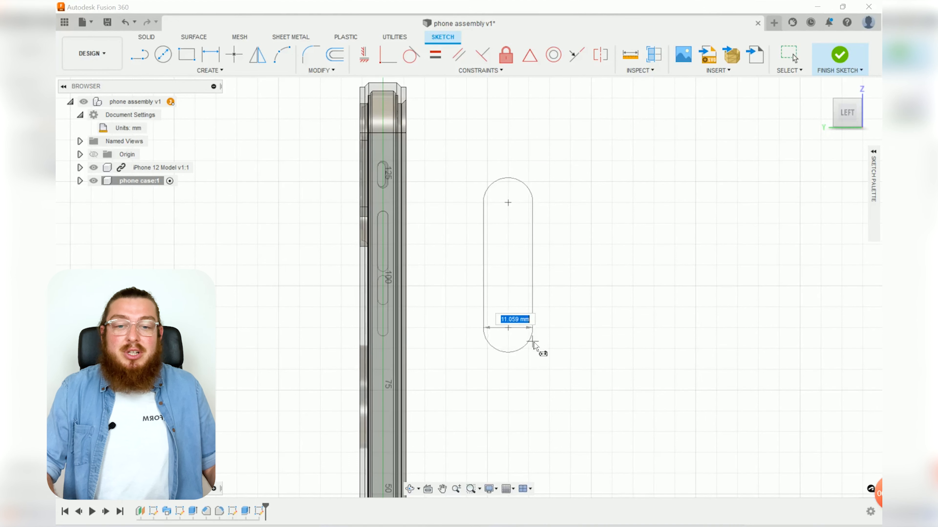
pyautogui.click(535, 342)
pyautogui.press('Escape')
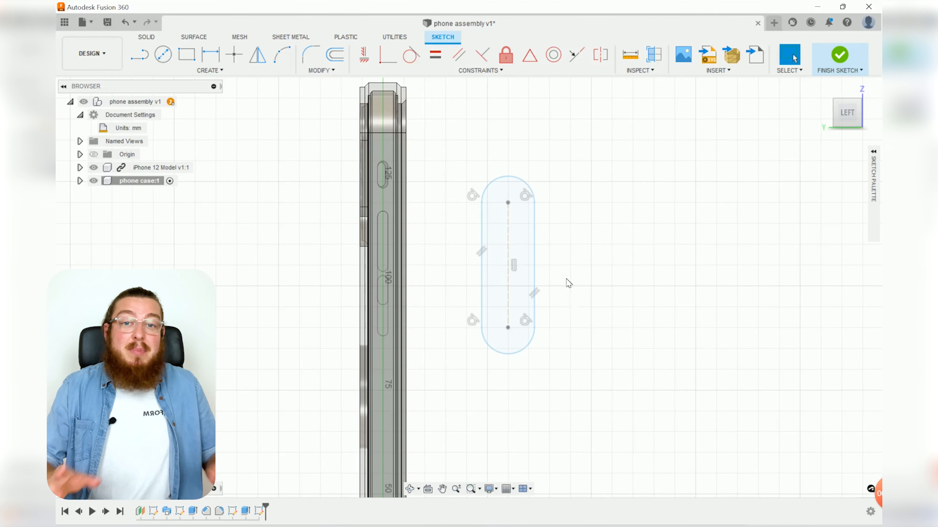
# Step: Dimension the width between the slot's two straight sides and set it to 5 mm
pyautogui.scroll(2, 552, 246)
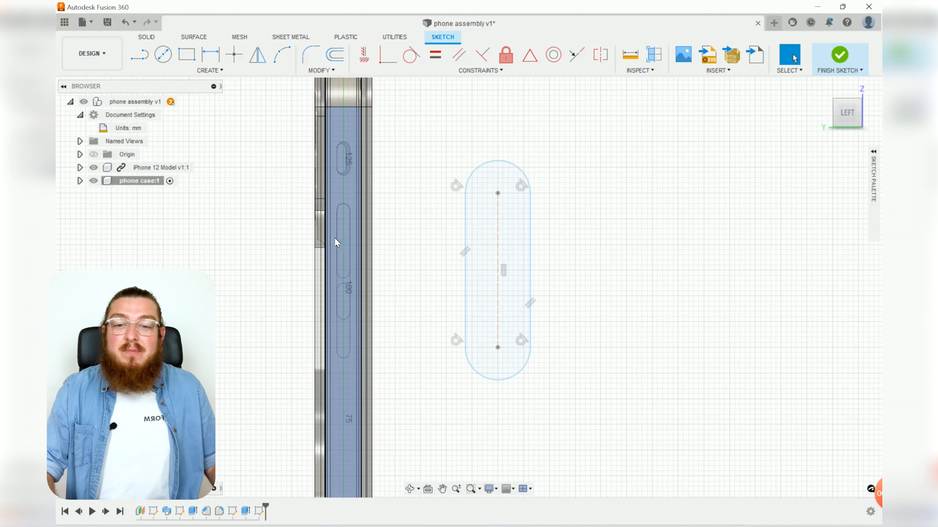
pyautogui.press('d')
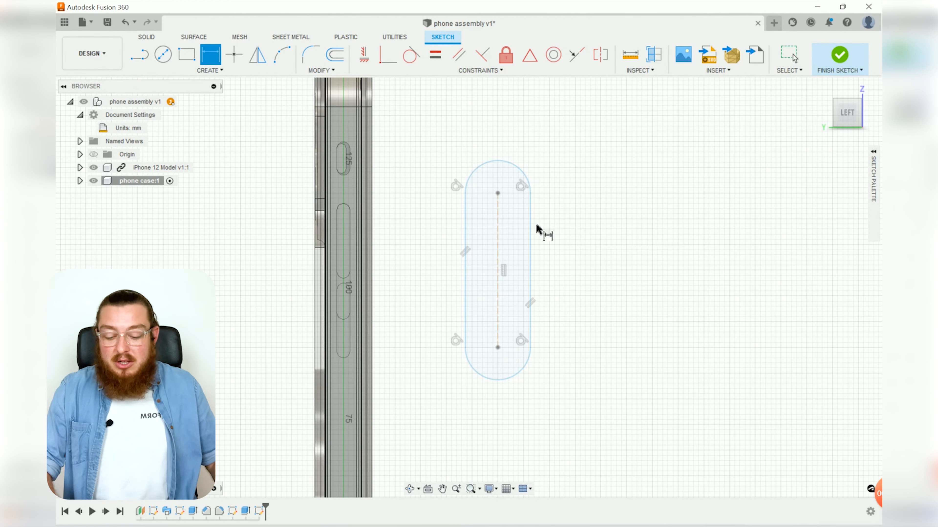
pyautogui.click(466, 226)
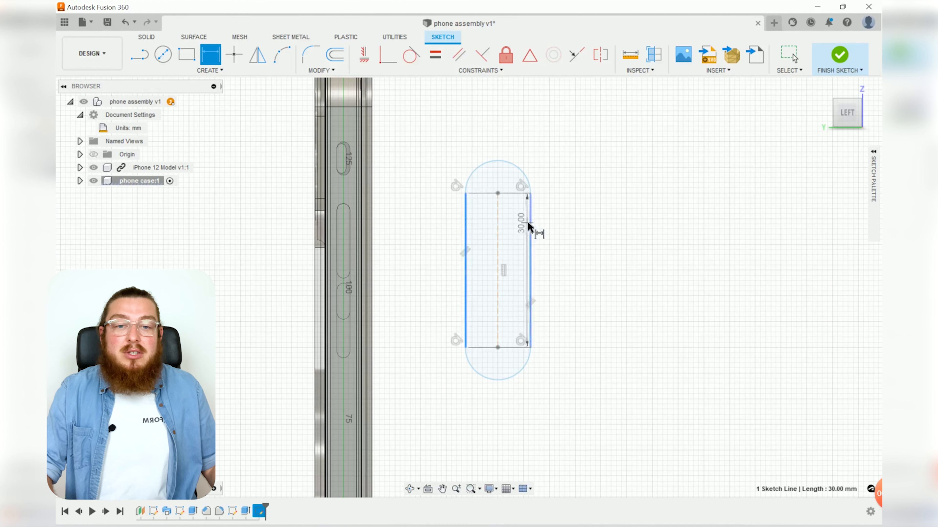
pyautogui.click(531, 230)
pyautogui.click(619, 117)
pyautogui.write('5')
pyautogui.press('Return')
pyautogui.scroll(-3, 621, 119)
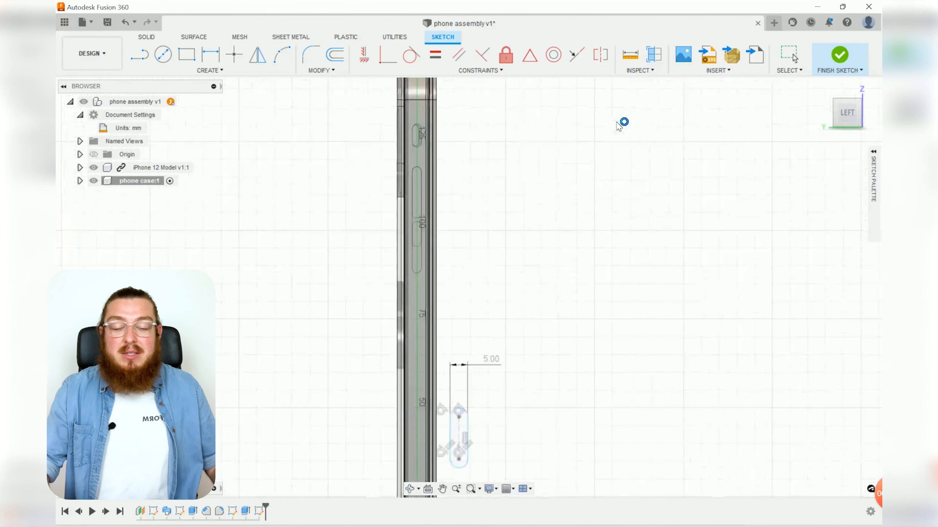
pyautogui.press('Escape')
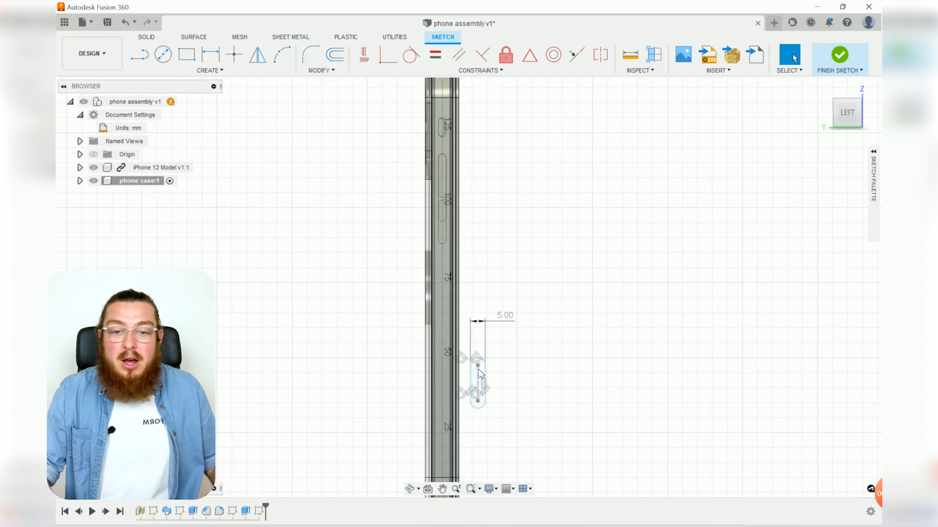
# Step: Stretch the slot to about 56 mm between centres and constrain its centre line vertically in line with the sketch origin
pyautogui.moveTo(482, 364); pyautogui.dragTo(490, 226)
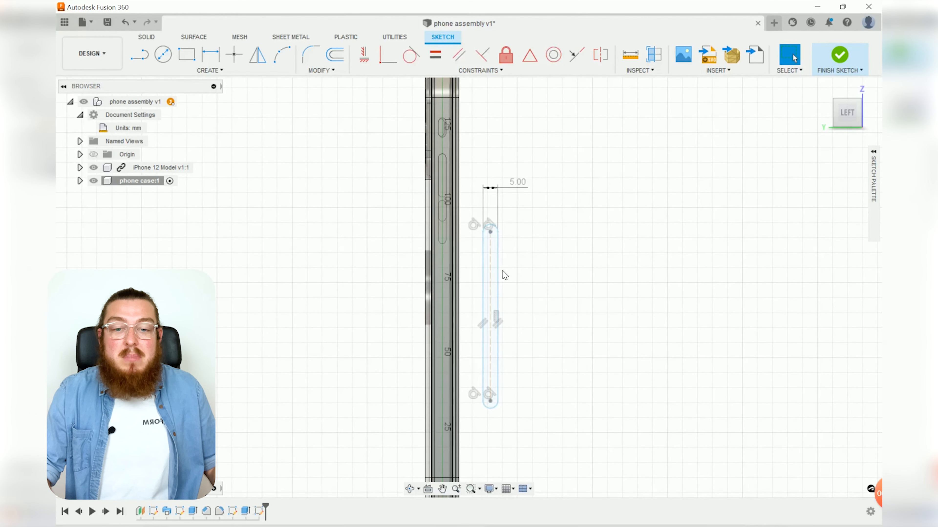
pyautogui.scroll(-5, 546, 338)
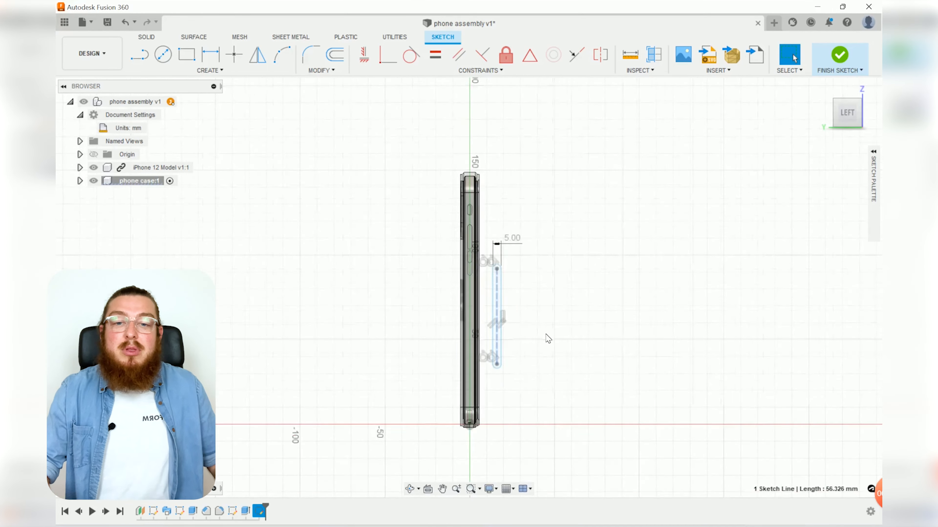
pyautogui.moveTo(553, 343); pyautogui.dragTo(551, 320, button='middle')
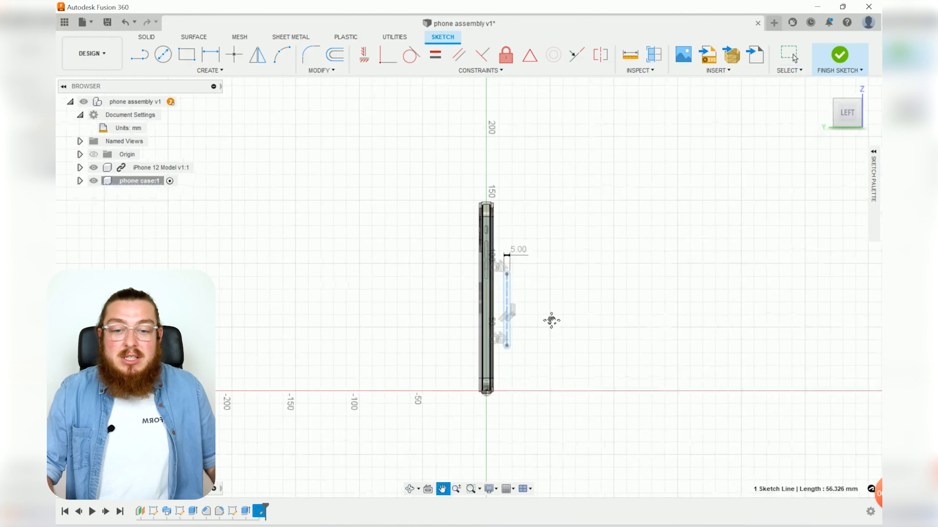
pyautogui.scroll(3, 496, 392)
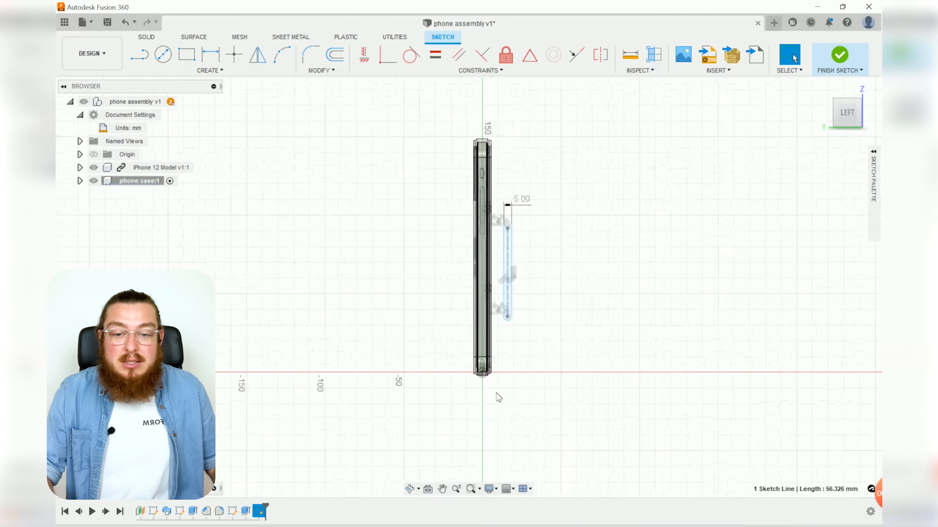
pyautogui.click(480, 370)
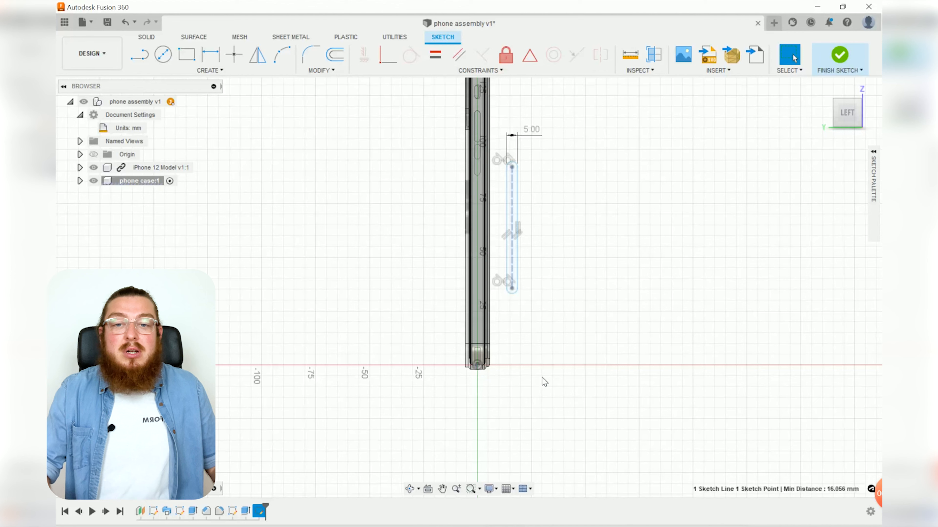
pyautogui.click(388, 57)
pyautogui.scroll(3, 497, 174)
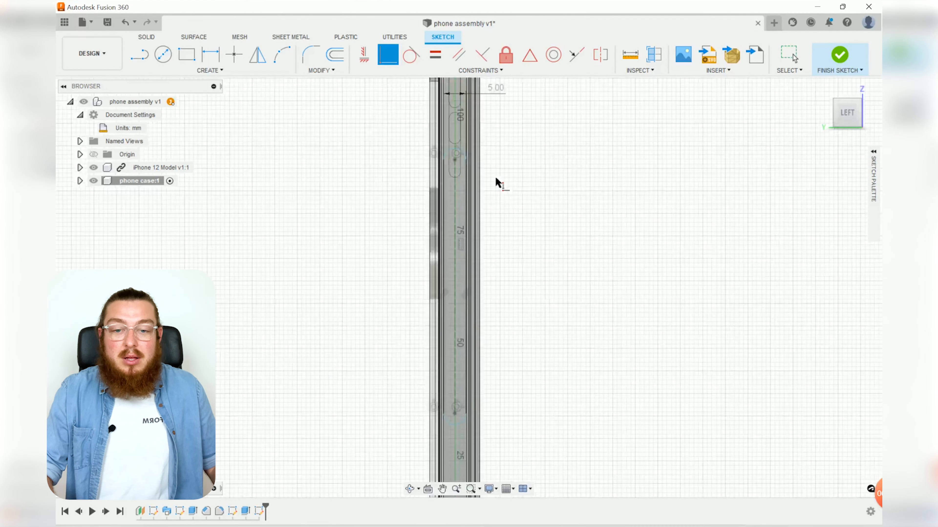
pyautogui.moveTo(494, 182); pyautogui.dragTo(504, 257, button='middle')
pyautogui.press('Escape')
# Step: Move the slot up over the side buttons, shorten it to about 51 mm between centres and place its lower end at the lower volume button
pyautogui.moveTo(462, 271); pyautogui.dragTo(463, 126)
pyautogui.scroll(-1, 516, 202)
pyautogui.moveTo(516, 203); pyautogui.dragTo(509, 306, button='middle')
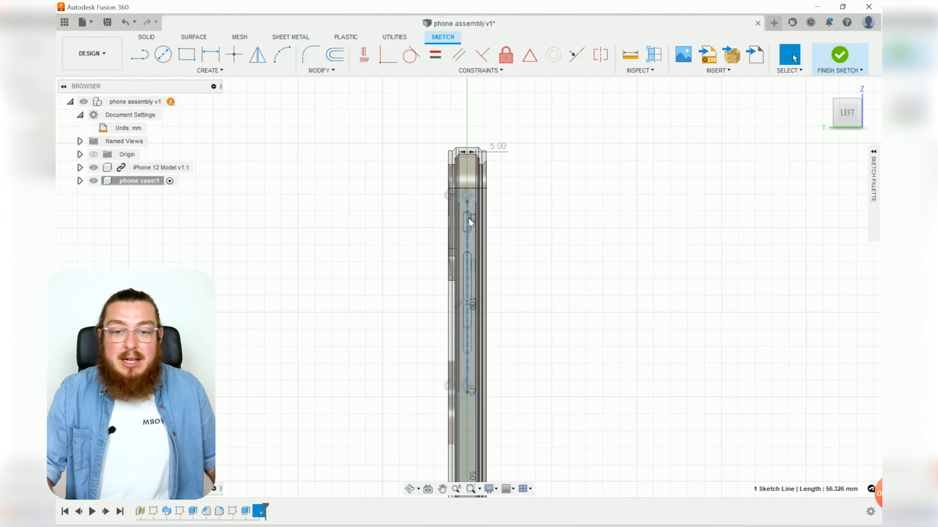
pyautogui.moveTo(469, 202)
pyautogui.mouseDown()
pyautogui.moveTo(474, 228)
pyautogui.moveTo(477, 108)
pyautogui.moveTo(479, 219)
pyautogui.mouseUp()
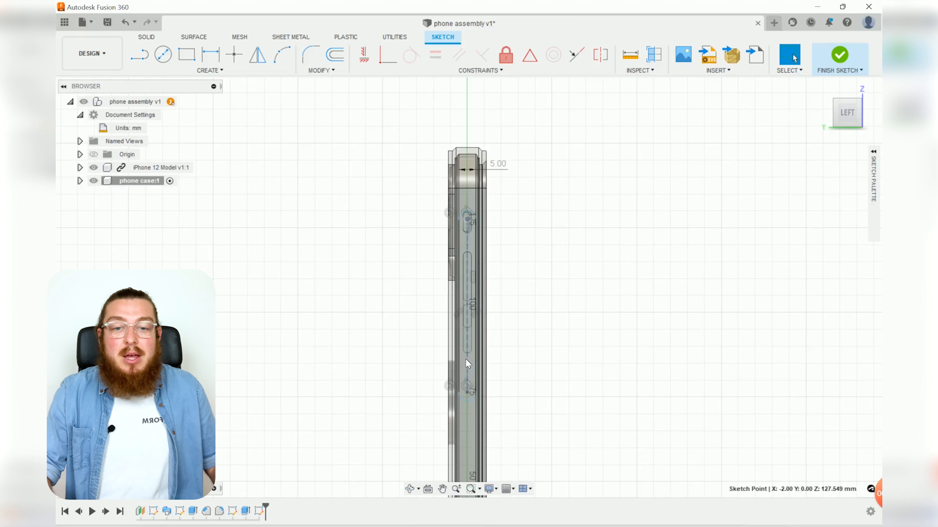
pyautogui.moveTo(465, 363)
pyautogui.mouseDown()
pyautogui.moveTo(478, 269)
pyautogui.moveTo(469, 277)
pyautogui.moveTo(469, 312)
pyautogui.mouseUp()
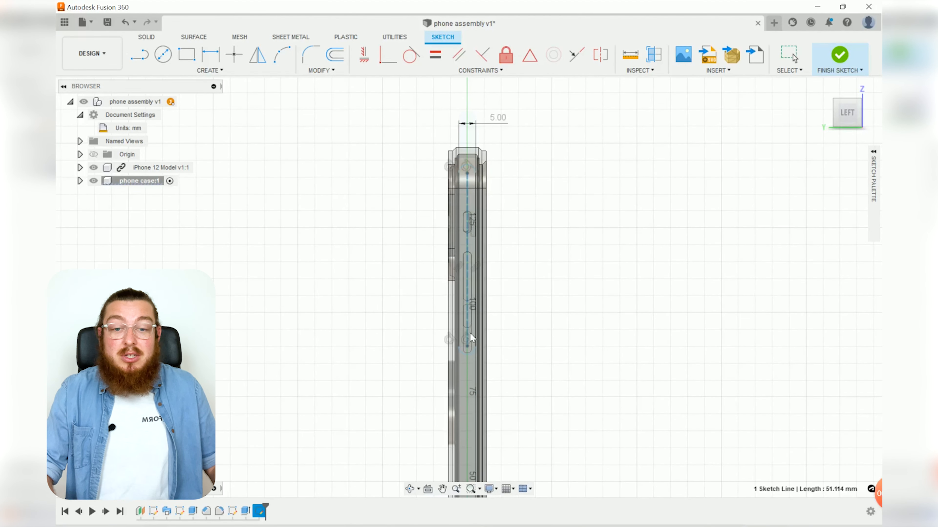
# Step: Move the slot's upper end centre down to the rounded upper end of the mute switch
pyautogui.scroll(3, 465, 207)
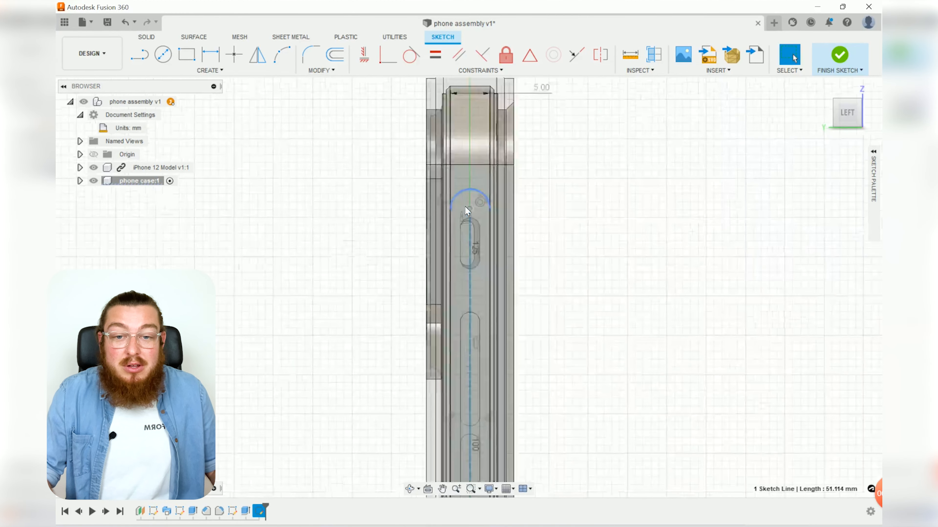
pyautogui.scroll(5, 465, 203)
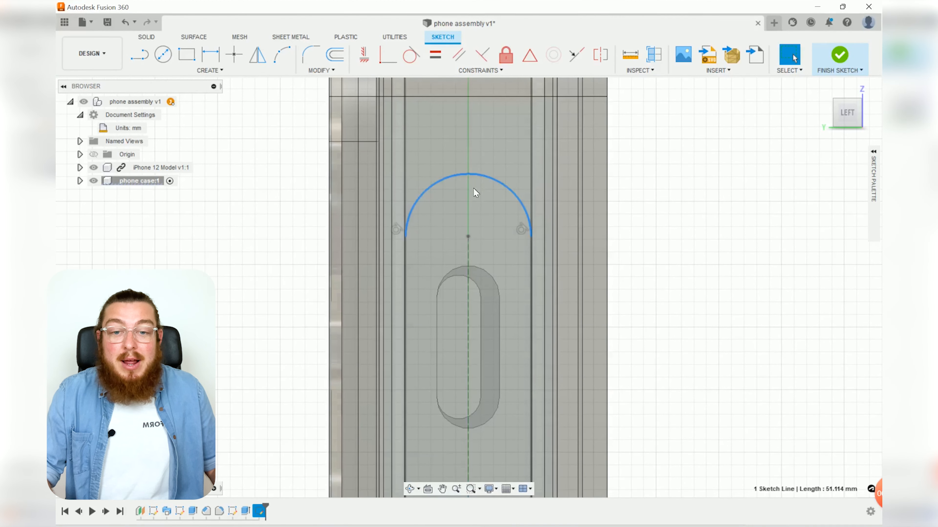
pyautogui.moveTo(468, 237); pyautogui.dragTo(463, 294)
pyautogui.scroll(-5, 664, 344)
pyautogui.moveTo(683, 349); pyautogui.dragTo(616, 119, button='middle')
pyautogui.moveTo(615, 120); pyautogui.dragTo(626, 126, button='middle')
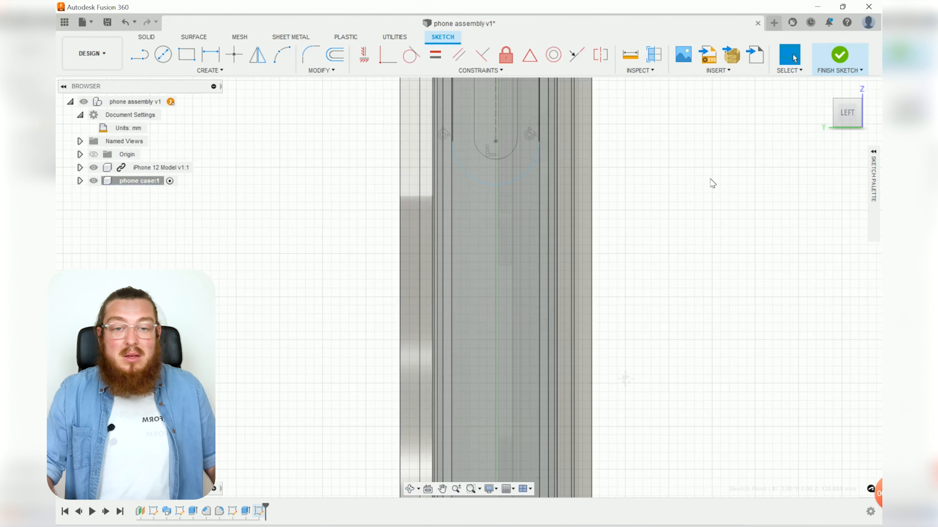
# Step: Apply Fix constraints to the slot's lower and upper end arcs
pyautogui.scroll(-5, 685, 182)
pyautogui.moveTo(688, 190); pyautogui.dragTo(586, 379, button='middle')
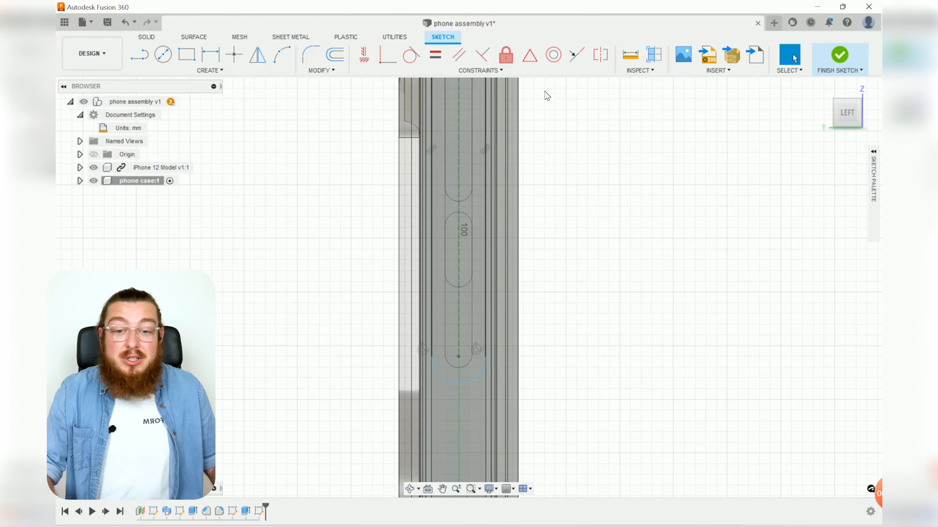
pyautogui.click(511, 59)
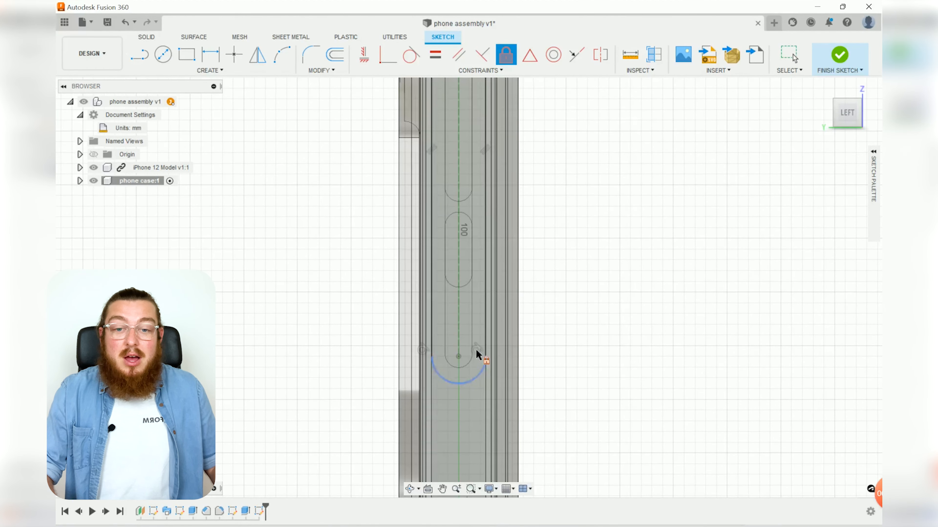
pyautogui.scroll(-1, 516, 162)
pyautogui.moveTo(515, 161); pyautogui.dragTo(499, 459, button='middle')
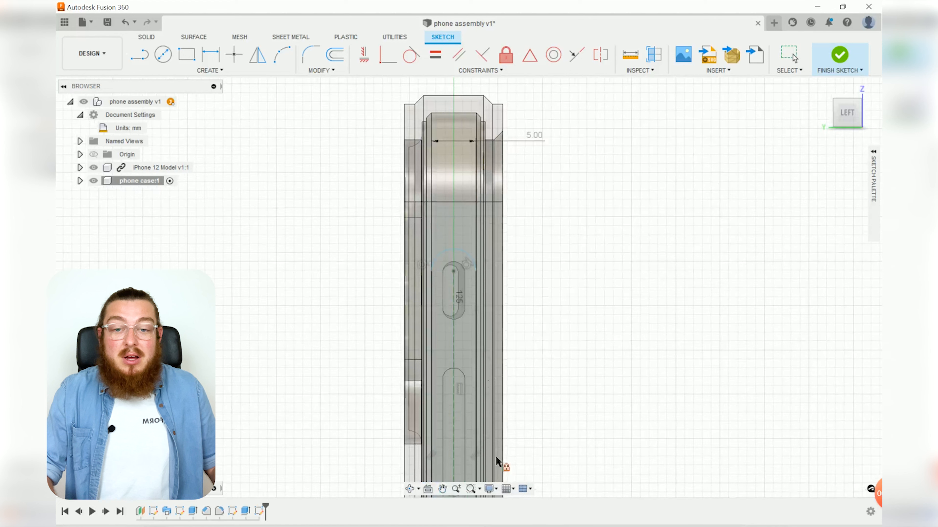
pyautogui.click(460, 255)
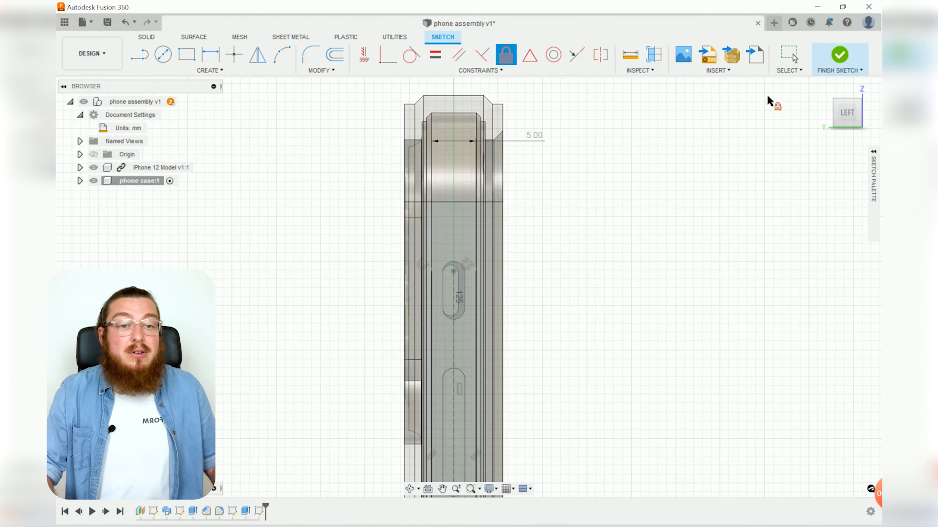
# Step: Finish the sketch and extrude the slot profile as a cut through the case's side wall around the buttons
pyautogui.click(842, 54)
pyautogui.click(162, 54)
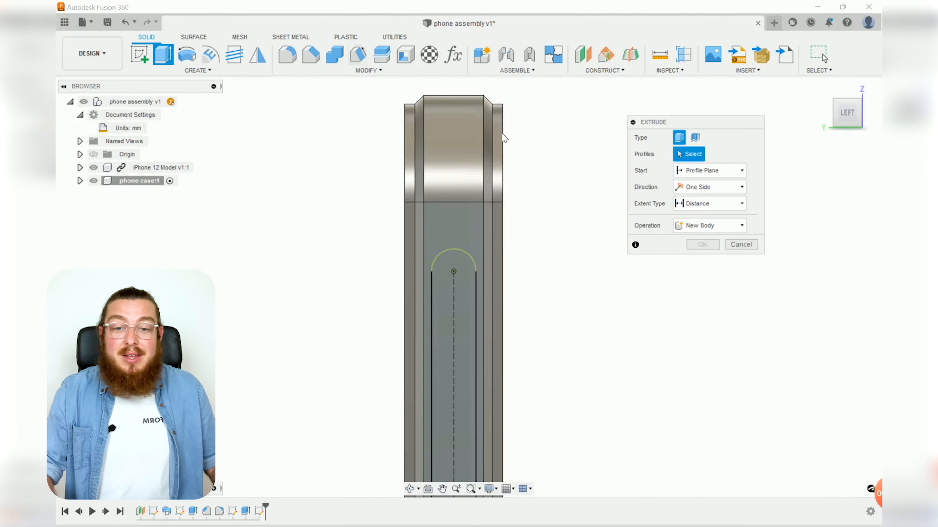
pyautogui.click(463, 278)
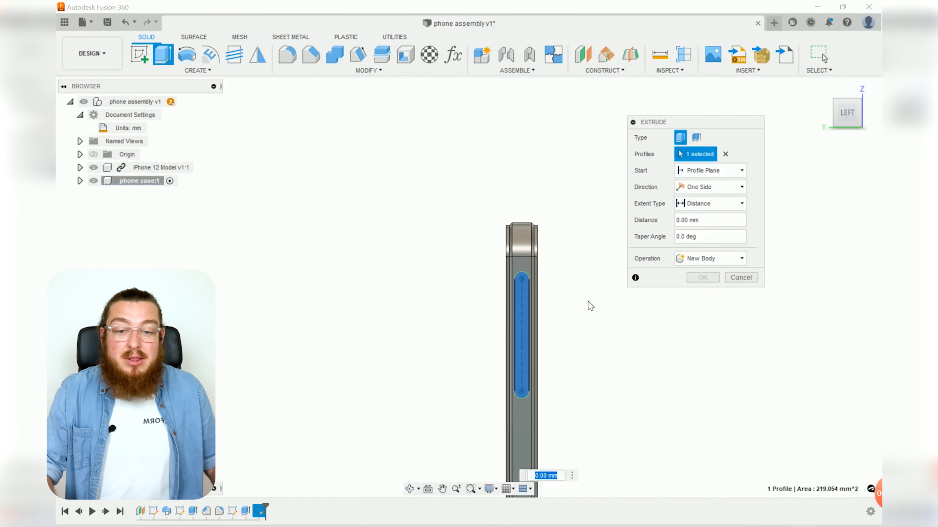
pyautogui.moveTo(505, 336); pyautogui.dragTo(576, 344)
pyautogui.click(703, 295)
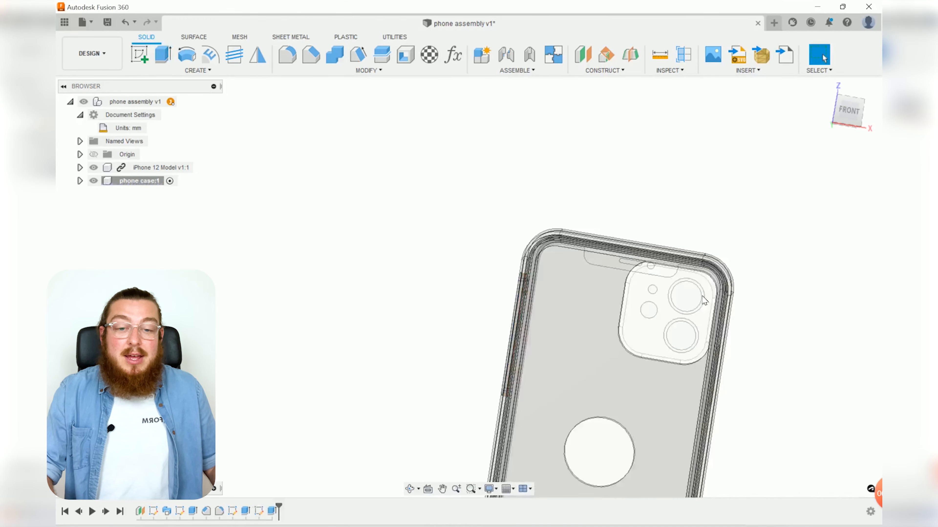
# Step: Examine the case's side button opening against the mute switch and volume buttons, straight on and from several angles
pyautogui.keyDown('shift'); pyautogui.moveTo(564, 247); pyautogui.dragTo(634, 278, button='middle'); pyautogui.keyUp('shift')
pyautogui.keyDown('shift'); pyautogui.moveTo(697, 268); pyautogui.dragTo(542, 276, button='middle'); pyautogui.keyUp('shift')
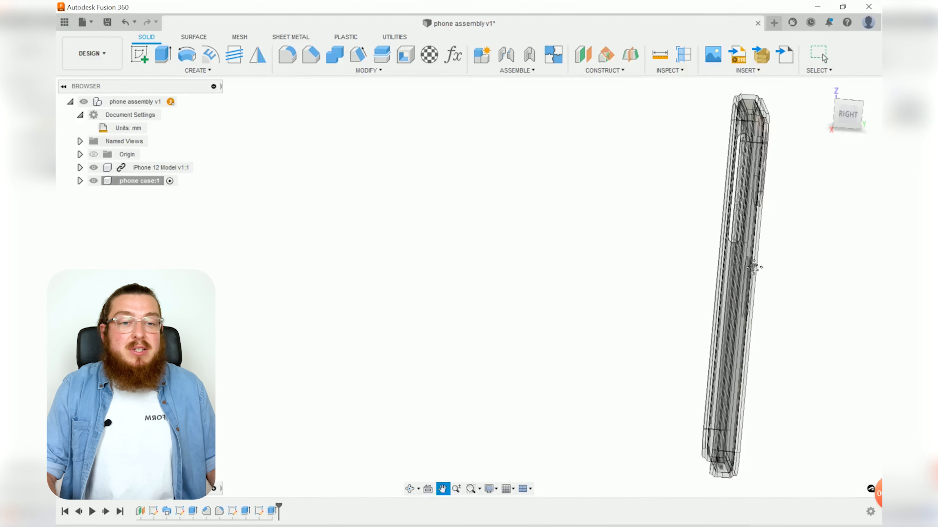
pyautogui.moveTo(771, 292); pyautogui.dragTo(597, 294, button='middle')
pyautogui.press('Escape')
pyautogui.click(848, 114)
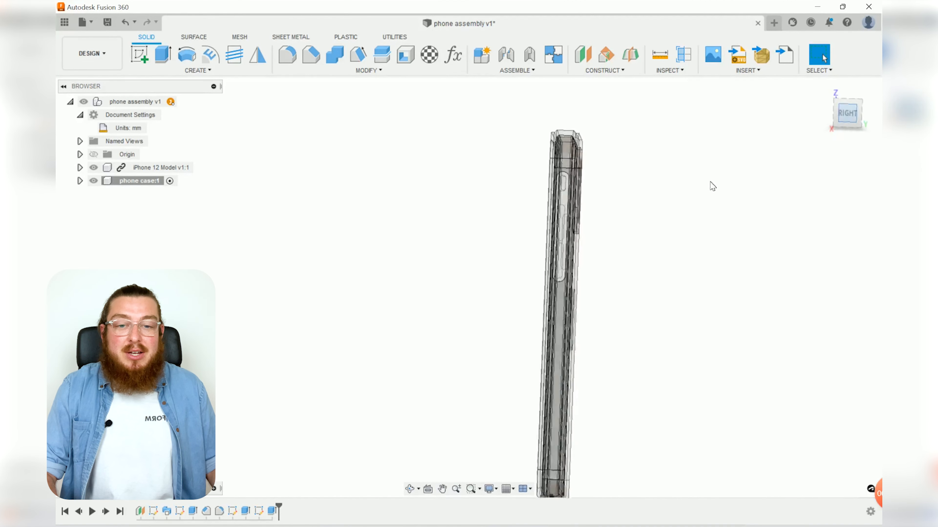
pyautogui.scroll(5, 587, 228)
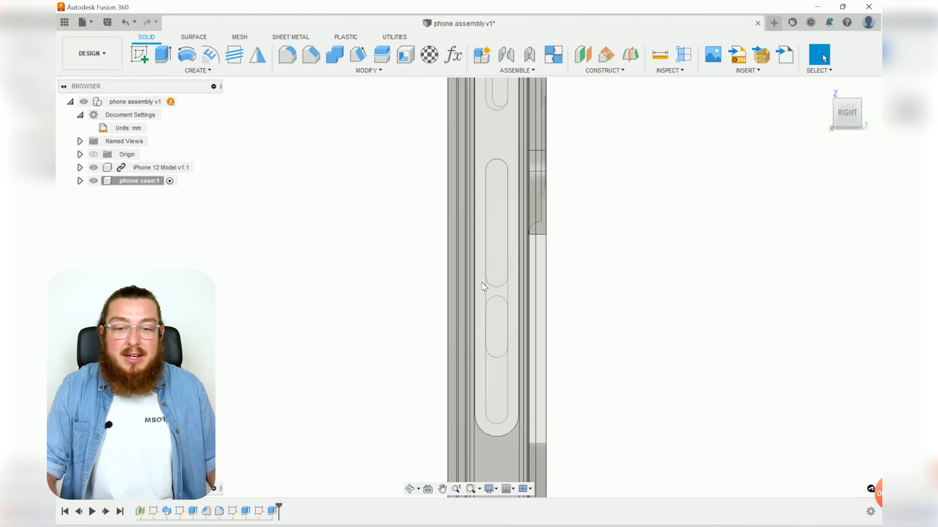
pyautogui.keyDown('shift'); pyautogui.moveTo(497, 349); pyautogui.dragTo(413, 264, button='middle'); pyautogui.keyUp('shift')
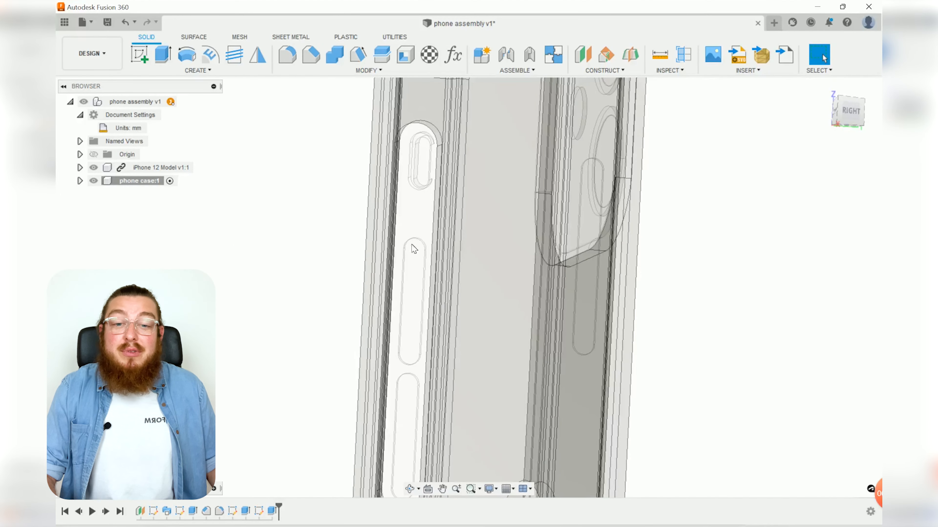
pyautogui.scroll(-3, 415, 365)
pyautogui.scroll(-2, 688, 320)
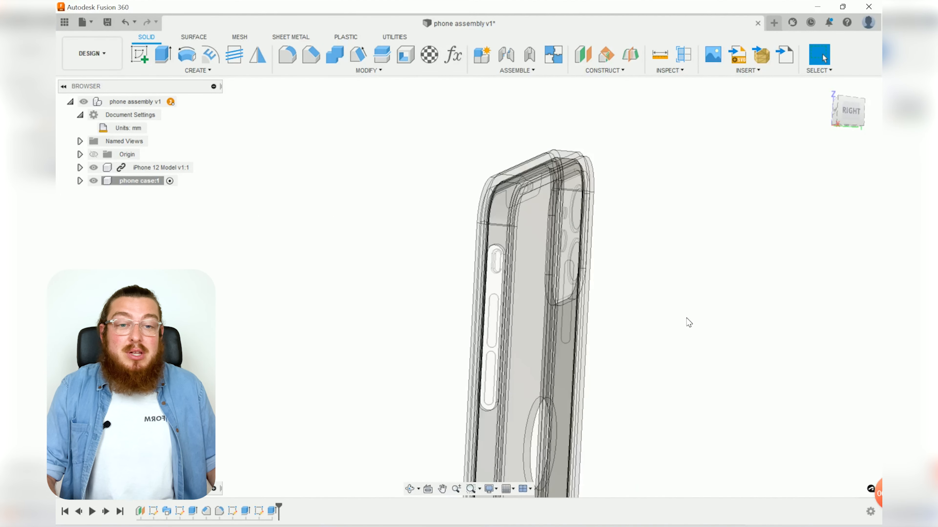
pyautogui.keyDown('shift'); pyautogui.moveTo(689, 320); pyautogui.dragTo(612, 318, button='middle'); pyautogui.keyUp('shift')
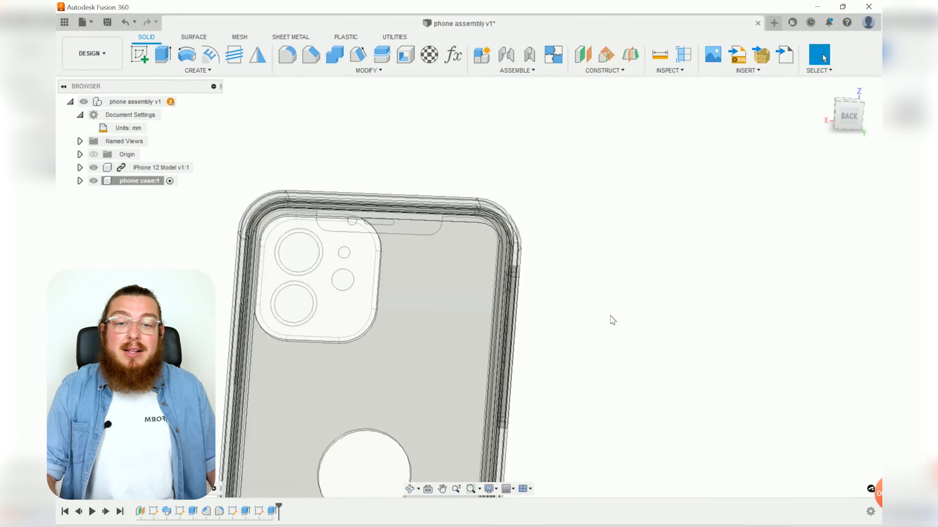
# Step: Create a section analysis from the YZ plane, offset 30 mm and flipped with an X angle of -180 degrees
pyautogui.scroll(-3, 658, 243)
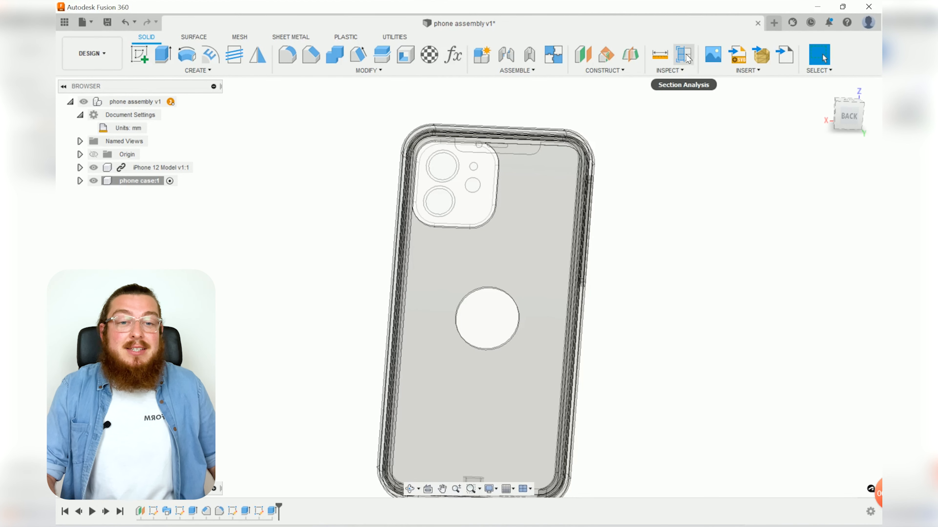
pyautogui.click(684, 55)
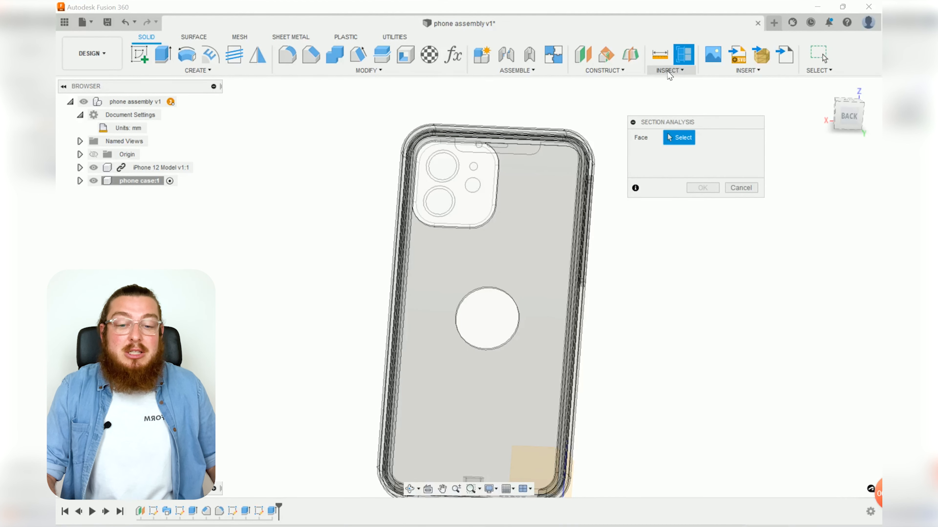
pyautogui.keyDown('shift'); pyautogui.moveTo(641, 362); pyautogui.dragTo(563, 341, button='middle'); pyautogui.keyUp('shift')
pyautogui.click(539, 349)
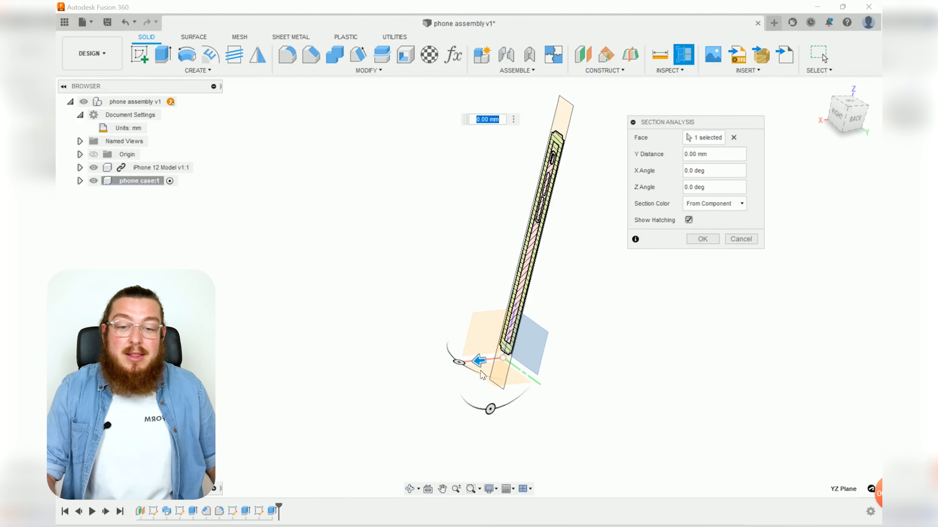
pyautogui.moveTo(483, 368); pyautogui.dragTo(438, 368)
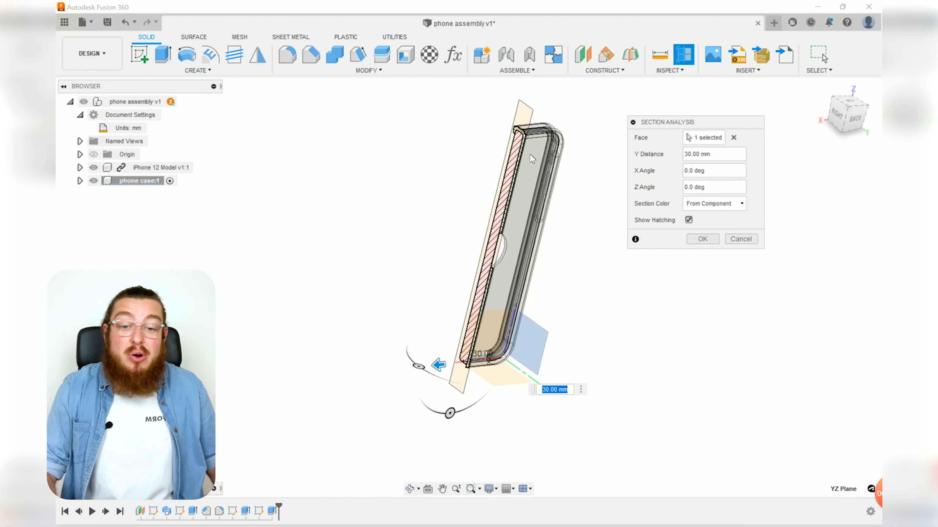
pyautogui.moveTo(447, 416); pyautogui.dragTo(474, 312)
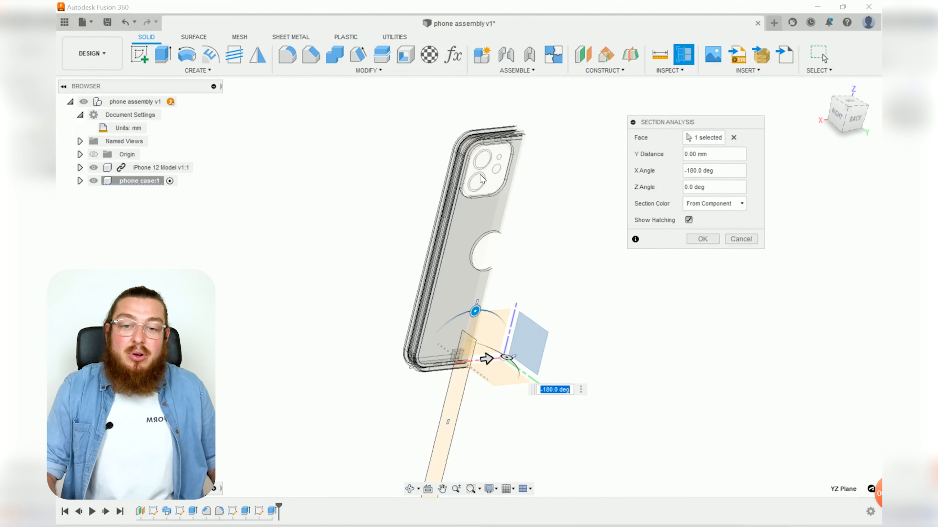
pyautogui.keyDown('shift'); pyautogui.moveTo(483, 188); pyautogui.dragTo(439, 261, button='middle'); pyautogui.keyUp('shift')
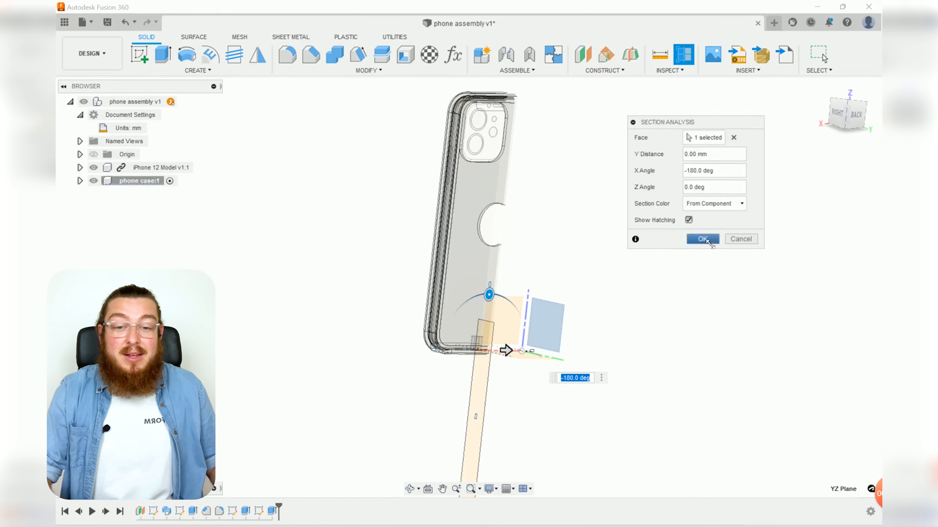
pyautogui.click(703, 240)
# Step: Start a sketch on the case's side wall face over the phone's power button
pyautogui.keyDown('shift'); pyautogui.moveTo(578, 259); pyautogui.dragTo(739, 356, button='middle'); pyautogui.keyUp('shift')
pyautogui.moveTo(528, 196); pyautogui.dragTo(571, 331, button='middle')
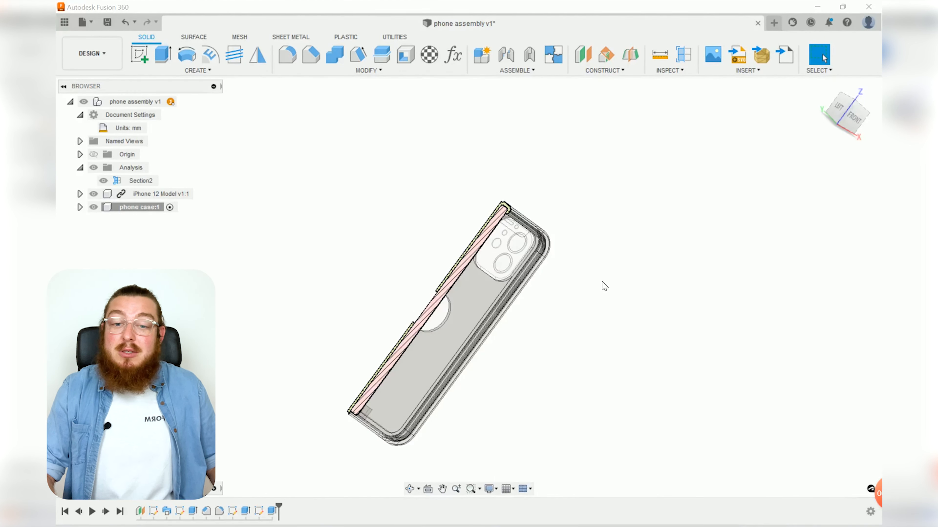
pyautogui.keyDown('shift'); pyautogui.moveTo(605, 286); pyautogui.dragTo(501, 258, button='middle'); pyautogui.keyUp('shift')
pyautogui.click(141, 54)
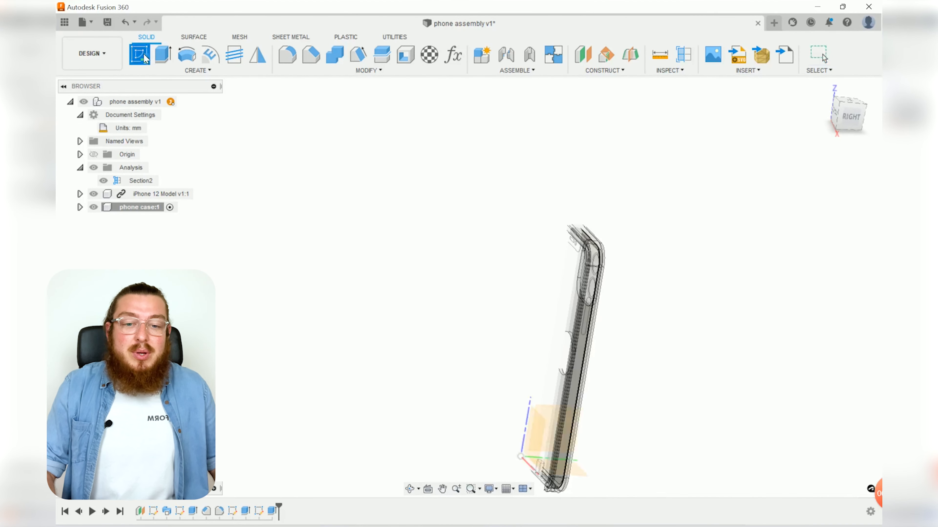
pyautogui.scroll(5, 616, 352)
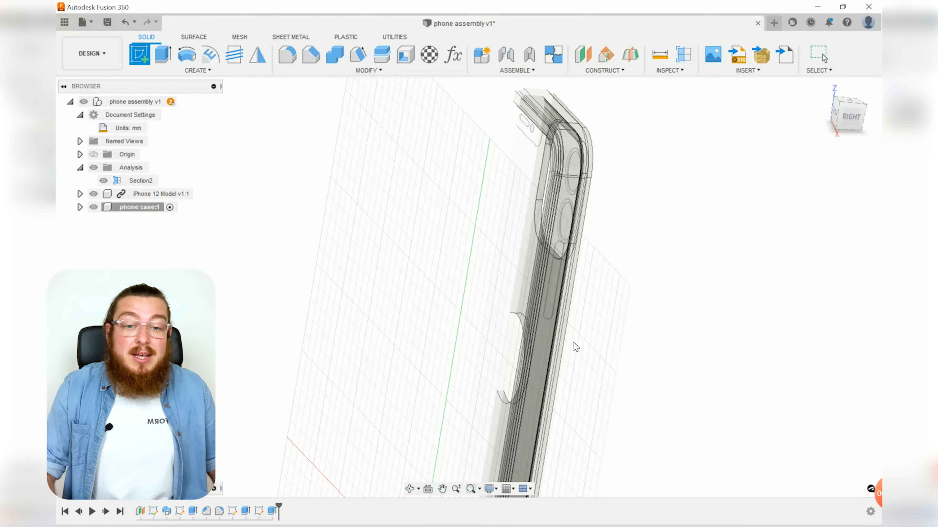
pyautogui.click(547, 338)
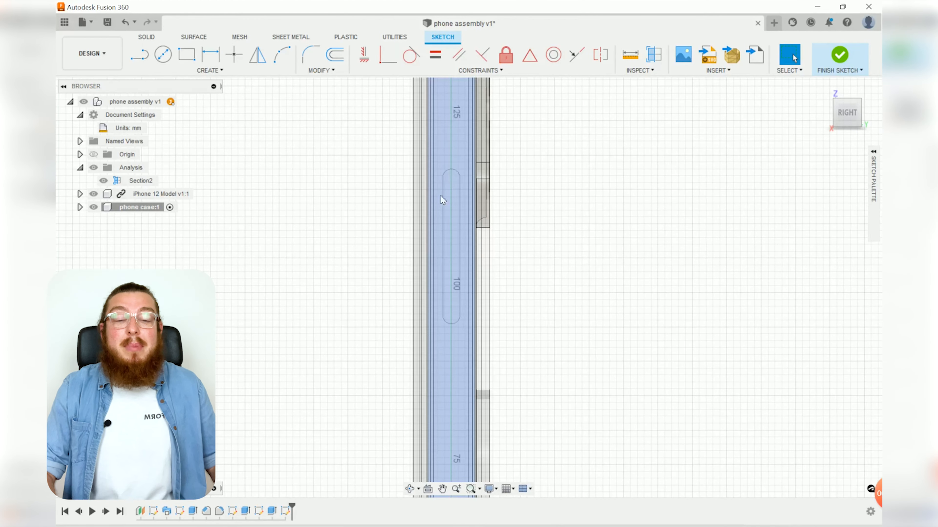
# Step: Sketch a vertical center-to-center slot beside the case, about 20 mm between centres and 5 mm wide
pyautogui.click(246, 71)
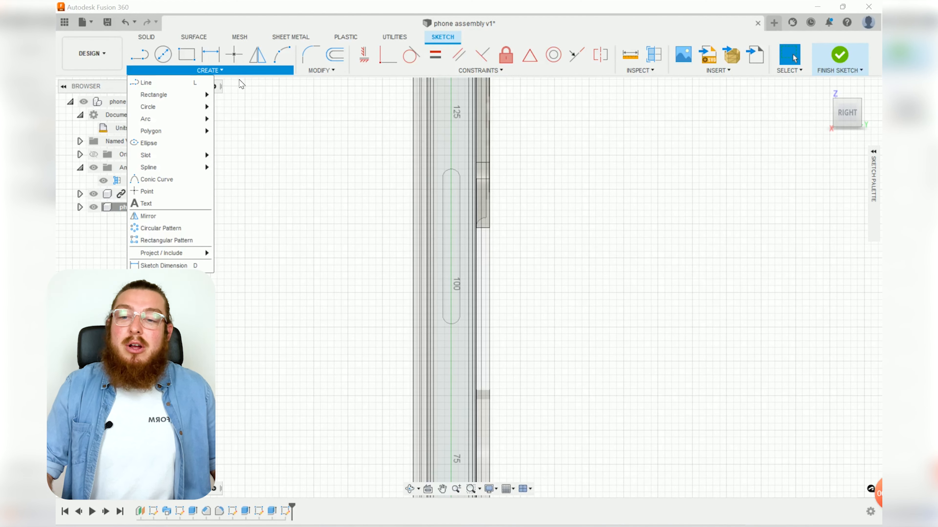
pyautogui.moveTo(181, 157)
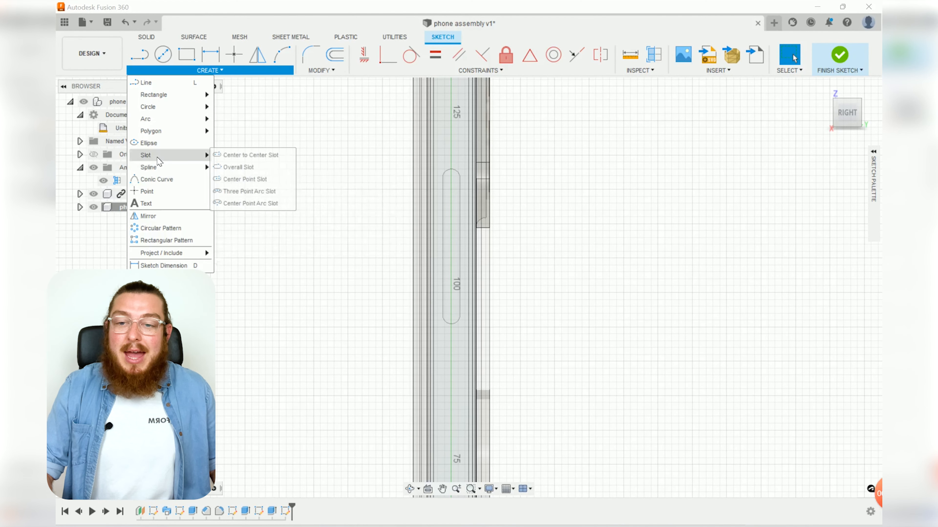
pyautogui.click(231, 155)
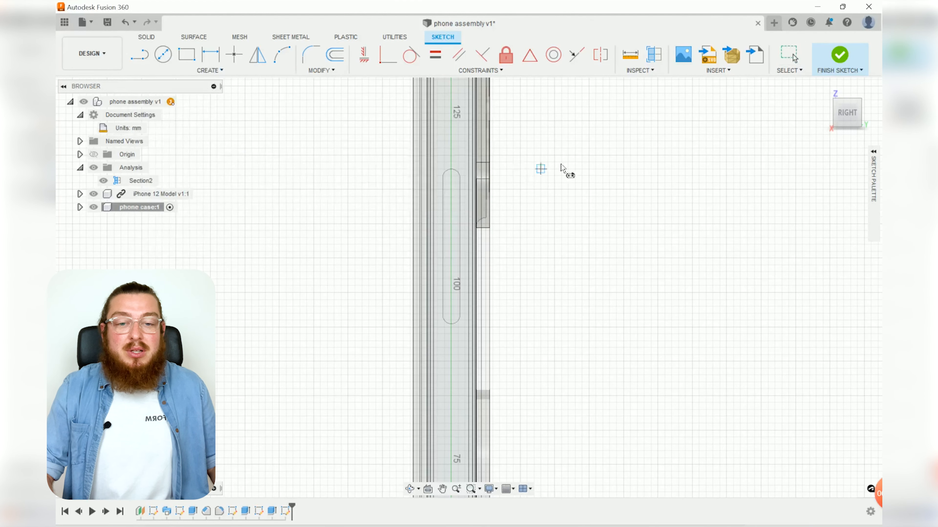
pyautogui.click(581, 162)
pyautogui.click(581, 300)
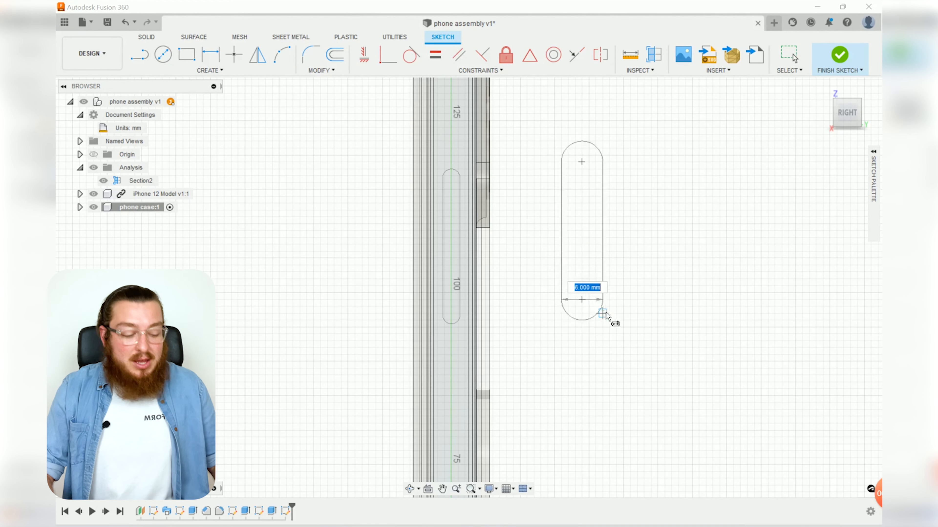
pyautogui.write('5')
pyautogui.press('Return')
pyautogui.press('Escape')
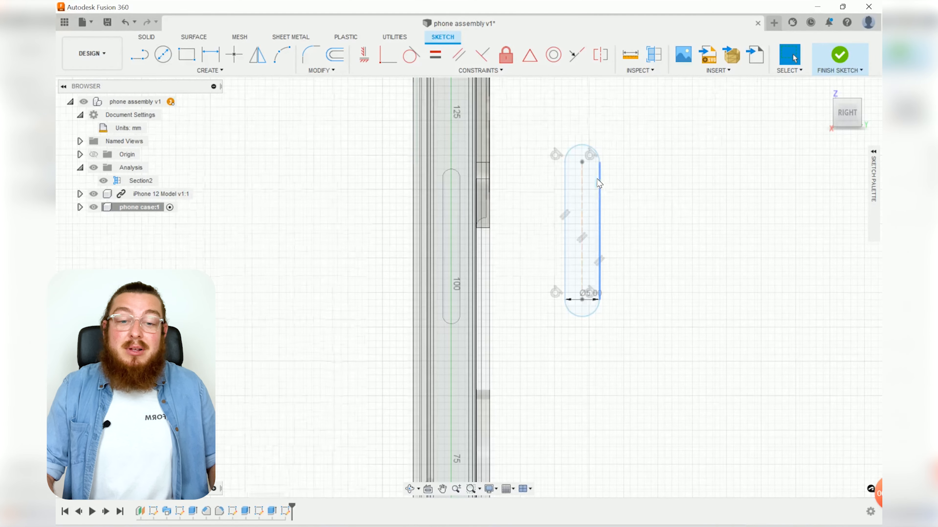
# Step: Apply a Coincident constraint between the slot's centreline and the sketch origin to align it with the power button
pyautogui.scroll(5, 599, 184)
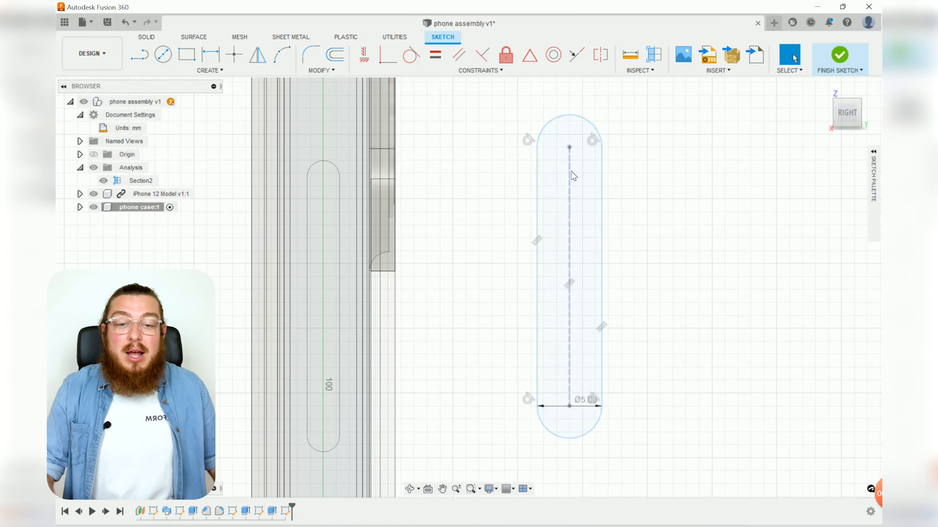
pyautogui.click(570, 174)
pyautogui.scroll(-4, 624, 270)
pyautogui.scroll(-6, 628, 276)
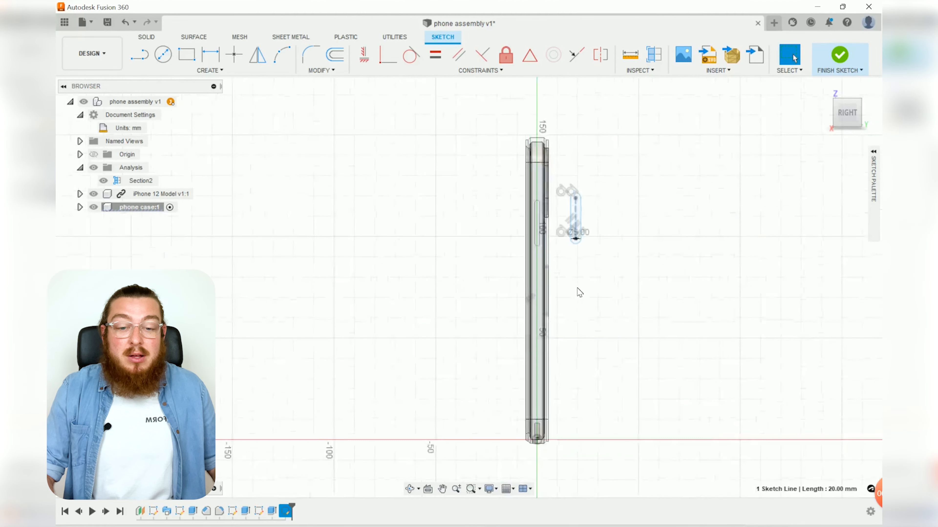
pyautogui.keyDown('shift'); pyautogui.click(540, 434); pyautogui.keyUp('shift')
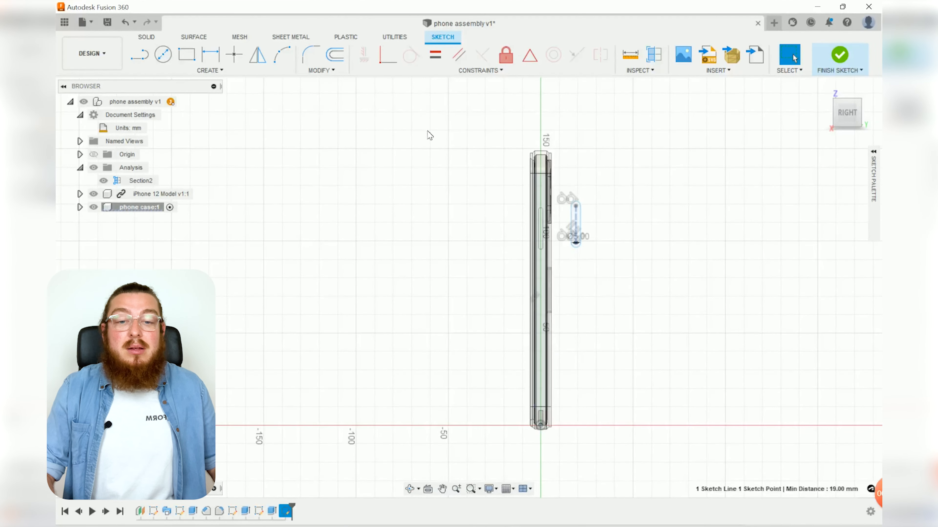
pyautogui.click(388, 55)
# Step: Move the slot's upper and lower end centres to match the rounded ends of the power button
pyautogui.scroll(3, 562, 248)
pyautogui.scroll(3, 562, 249)
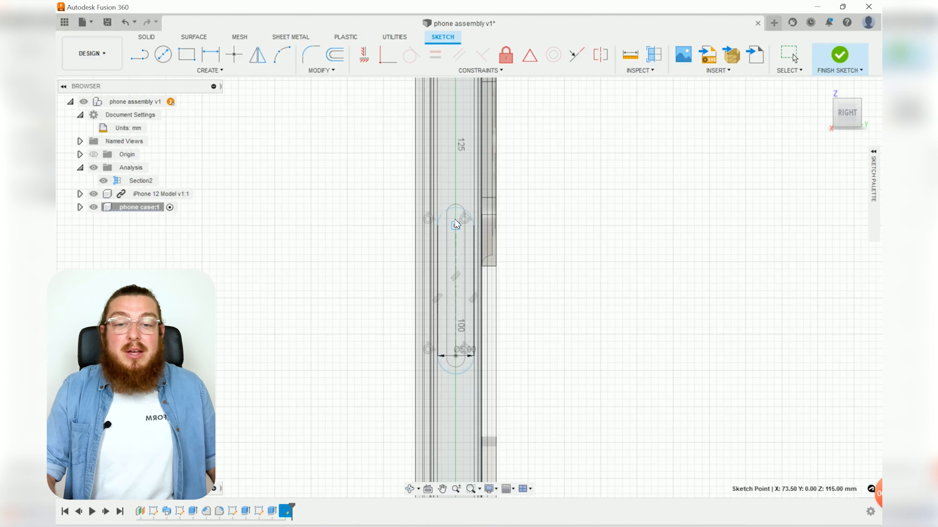
pyautogui.moveTo(455, 224)
pyautogui.mouseDown()
pyautogui.moveTo(457, 200)
pyautogui.moveTo(456, 222)
pyautogui.mouseUp()
pyautogui.scroll(3, 456, 199)
pyautogui.scroll(-3, 565, 270)
pyautogui.moveTo(566, 269); pyautogui.dragTo(535, 164, button='middle')
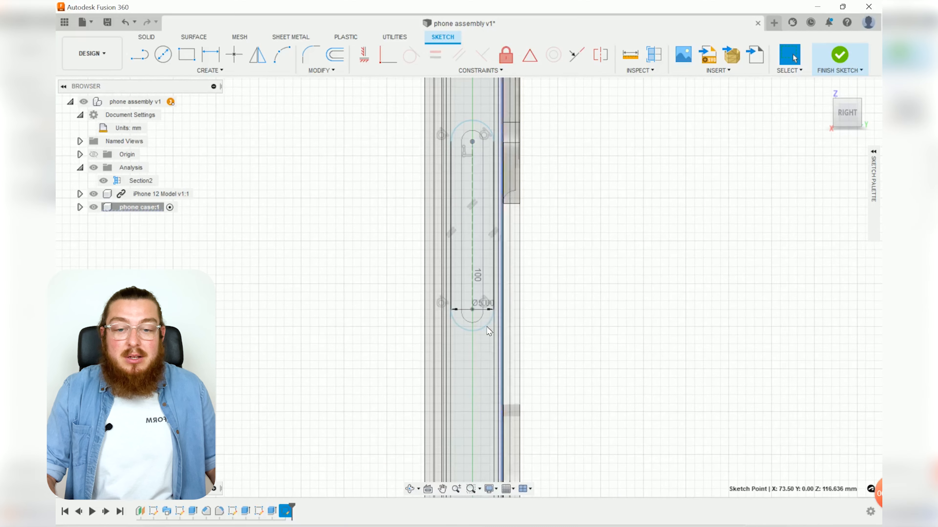
pyautogui.scroll(3, 458, 316)
pyautogui.moveTo(486, 300)
pyautogui.mouseDown()
pyautogui.moveTo(485, 318)
pyautogui.moveTo(487, 304)
pyautogui.mouseUp()
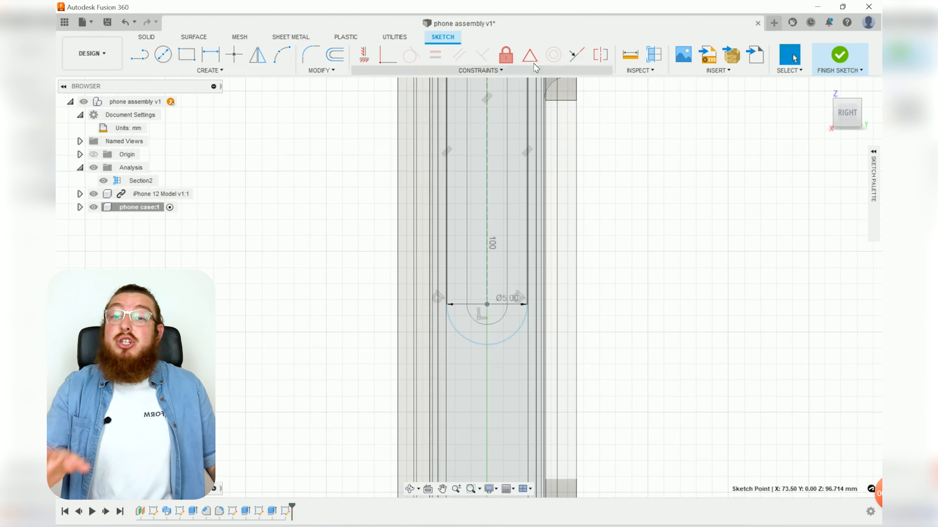
# Step: Apply Fix constraints to the lower and upper end arcs of the power button slot
pyautogui.click(511, 64)
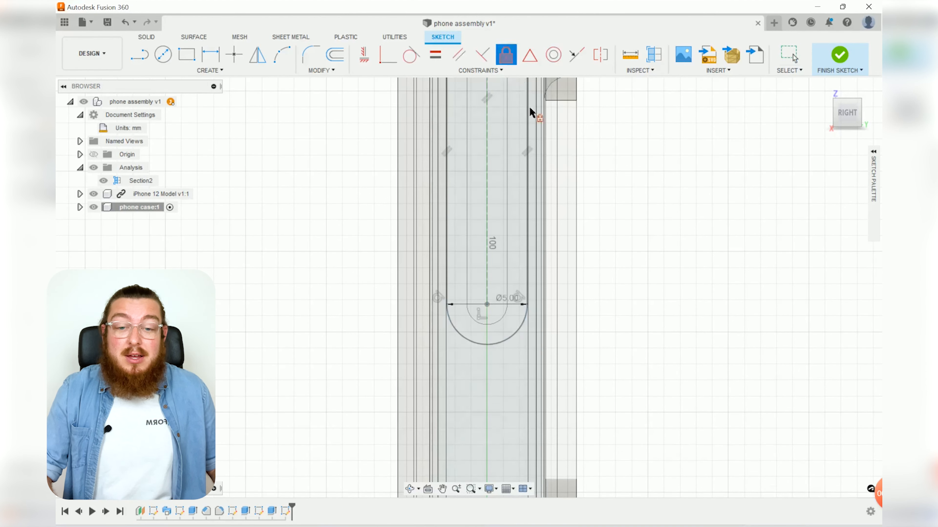
pyautogui.click(521, 335)
pyautogui.moveTo(637, 166); pyautogui.dragTo(614, 343, button='middle')
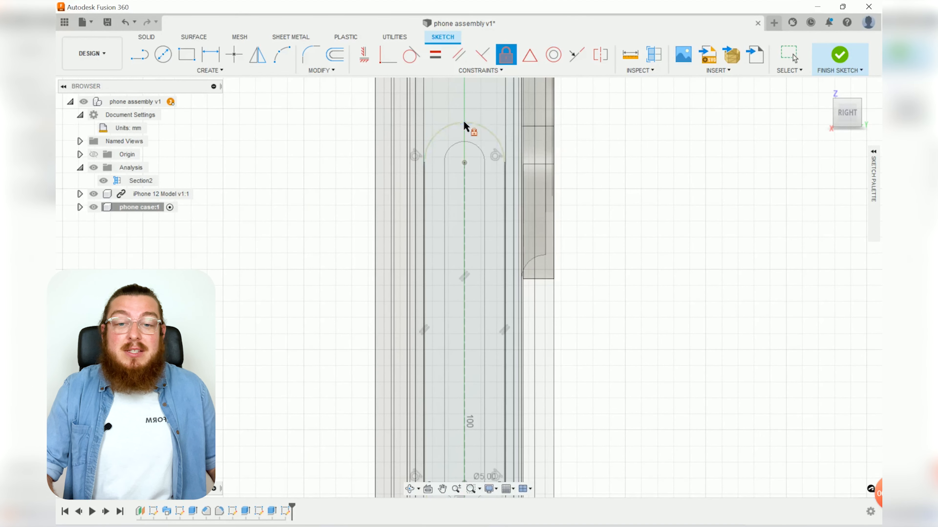
pyautogui.click(470, 128)
pyautogui.scroll(-5, 653, 203)
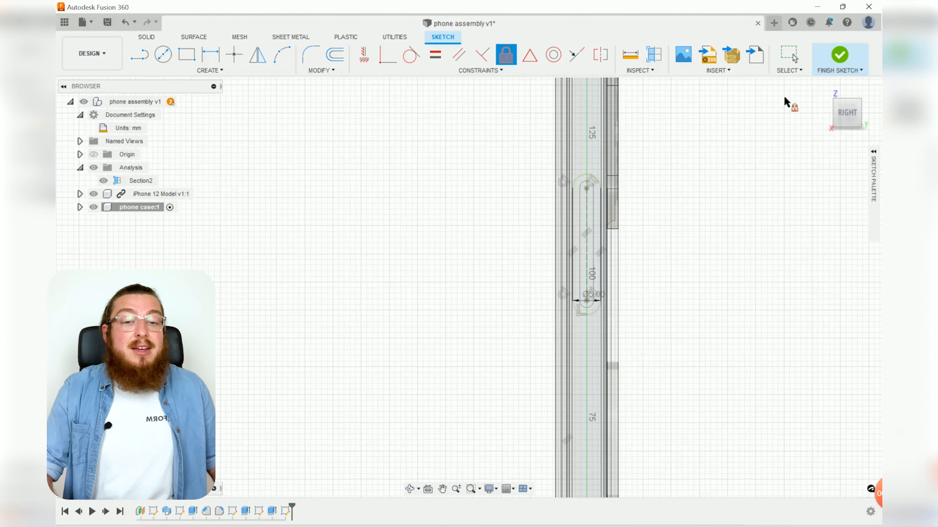
# Step: Finish the sketch and extrude the slot profile -10 mm as a cut through the case's side wall
pyautogui.click(842, 56)
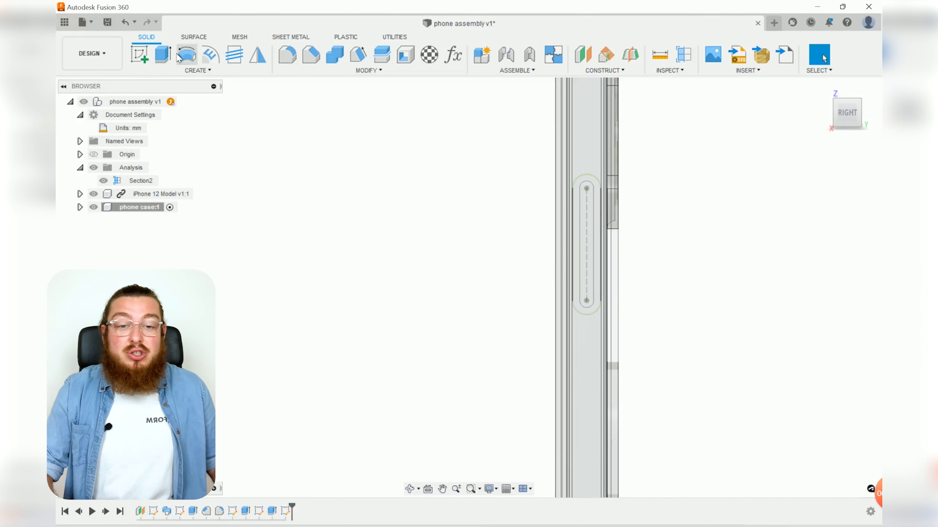
pyautogui.click(163, 54)
pyautogui.click(585, 200)
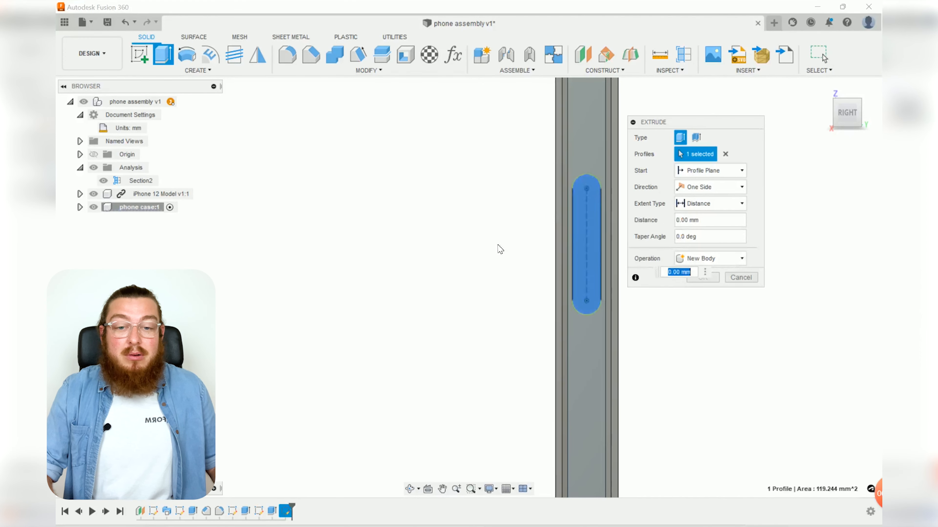
pyautogui.scroll(-3, 572, 255)
pyautogui.moveTo(572, 255); pyautogui.dragTo(432, 278, button='middle')
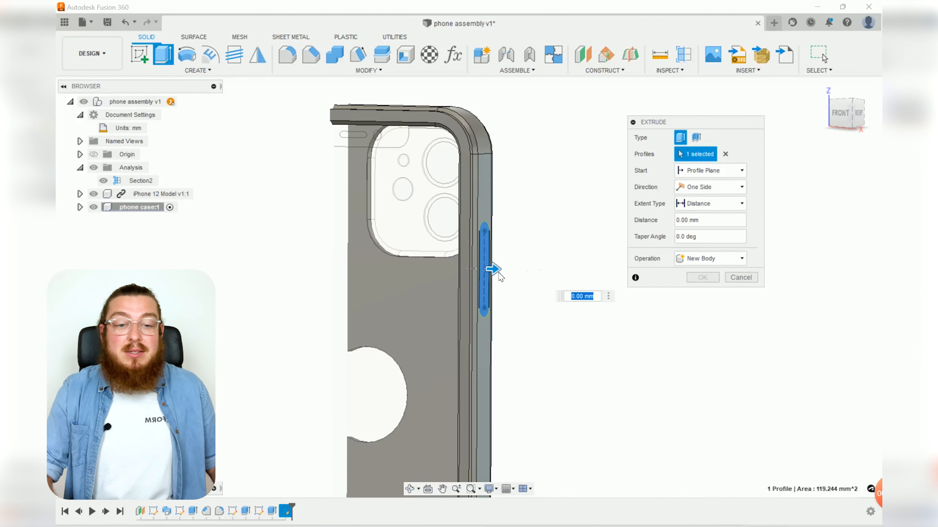
pyautogui.write('-10')
pyautogui.press('Return')
pyautogui.click(698, 294)
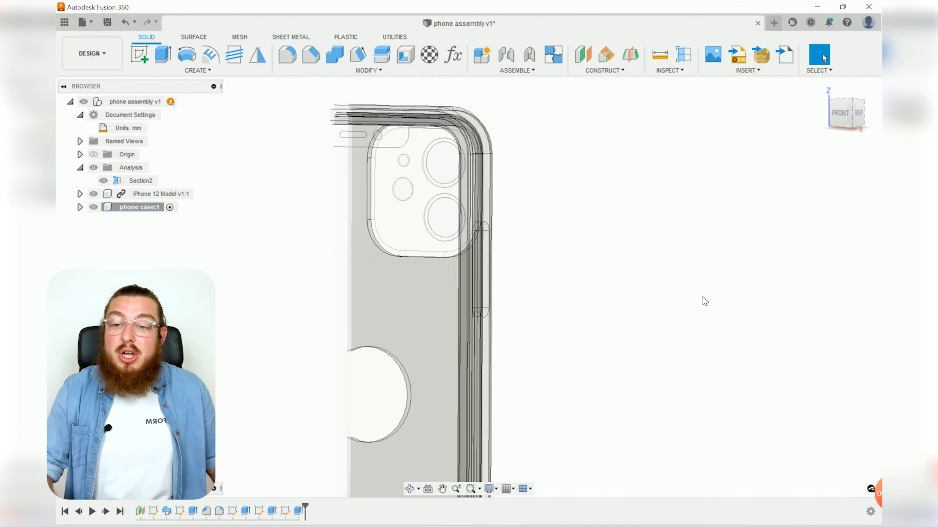
# Step: Hide the section analysis so the full case is shown
pyautogui.click(107, 182)
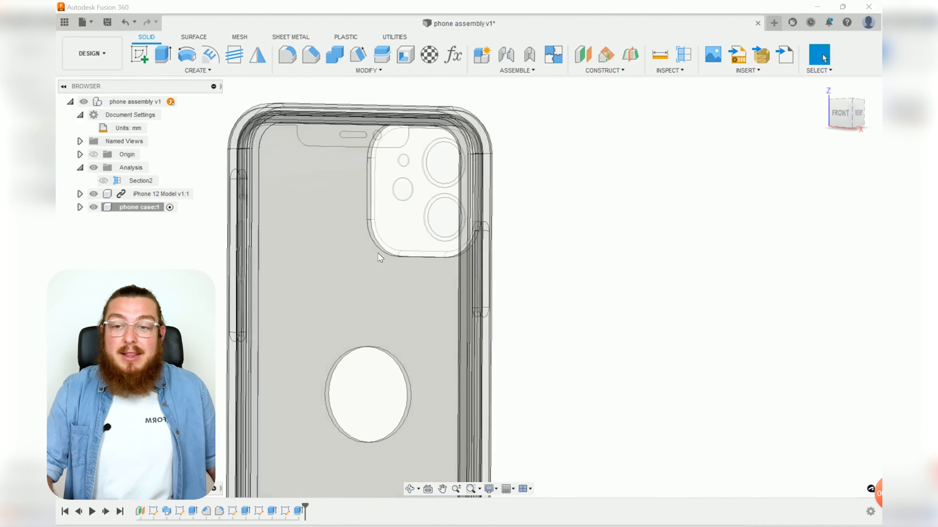
pyautogui.scroll(-4, 435, 277)
pyautogui.moveTo(536, 325); pyautogui.dragTo(548, 355, button='middle')
pyautogui.keyDown('shift'); pyautogui.moveTo(548, 356); pyautogui.dragTo(620, 276, button='middle'); pyautogui.keyUp('shift')
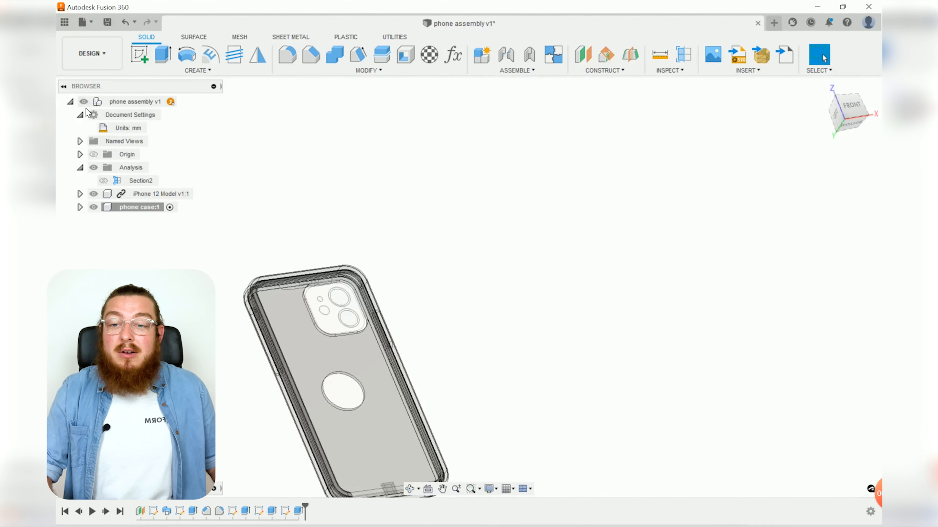
# Step: Activate the top-level phone assembly
pyautogui.click(182, 102)
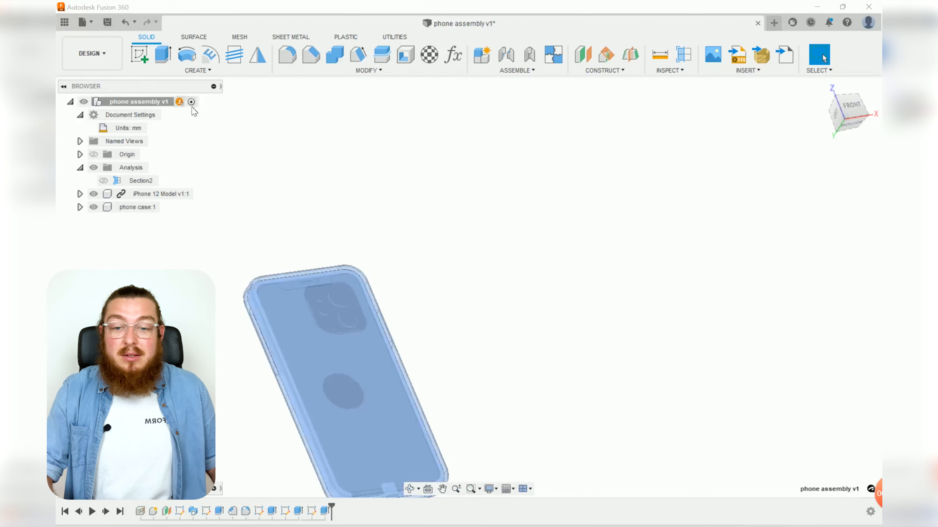
pyautogui.scroll(-3, 391, 249)
pyautogui.moveTo(404, 253); pyautogui.dragTo(454, 209, button='middle')
pyautogui.scroll(5, 505, 293)
pyautogui.keyDown('shift'); pyautogui.moveTo(488, 314); pyautogui.dragTo(616, 268, button='middle'); pyautogui.keyUp('shift')
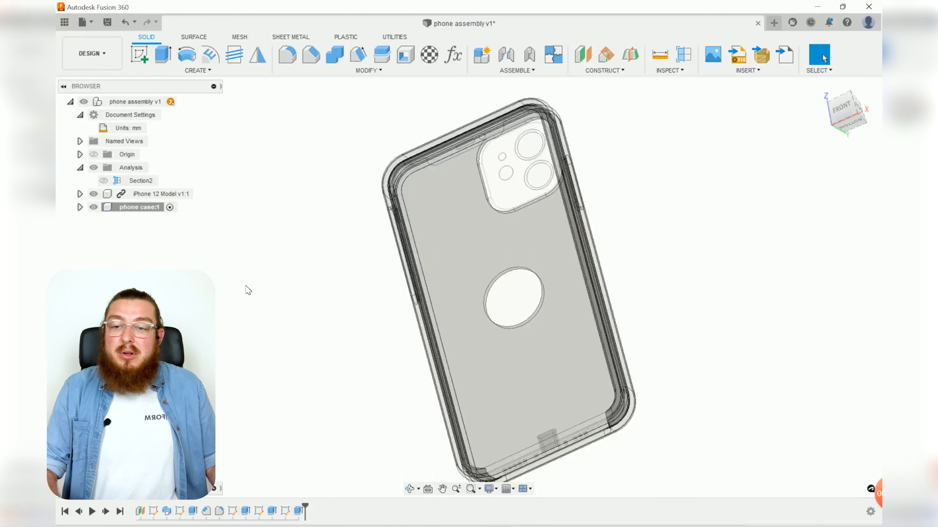
# Step: Set the phone case component's opacity to 80% and inspect the button openings from the side
pyautogui.rightClick(151, 209)
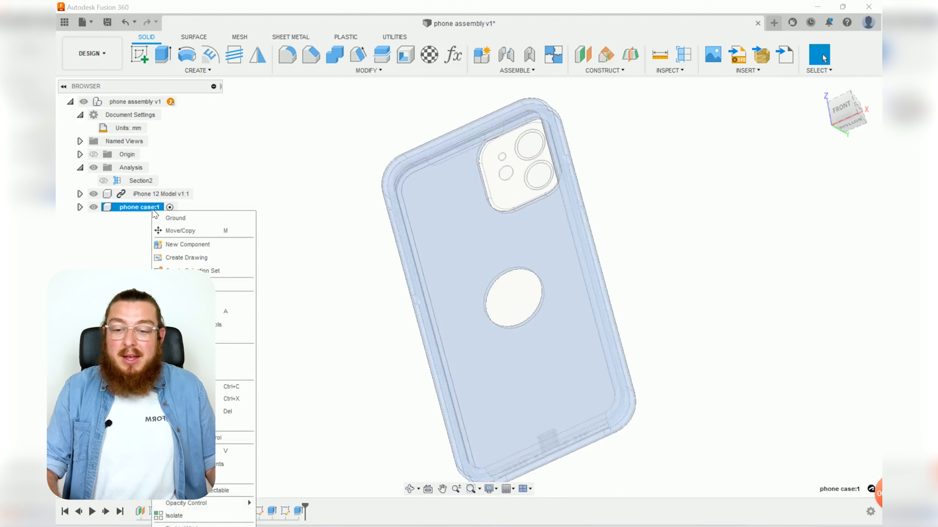
pyautogui.moveTo(211, 501)
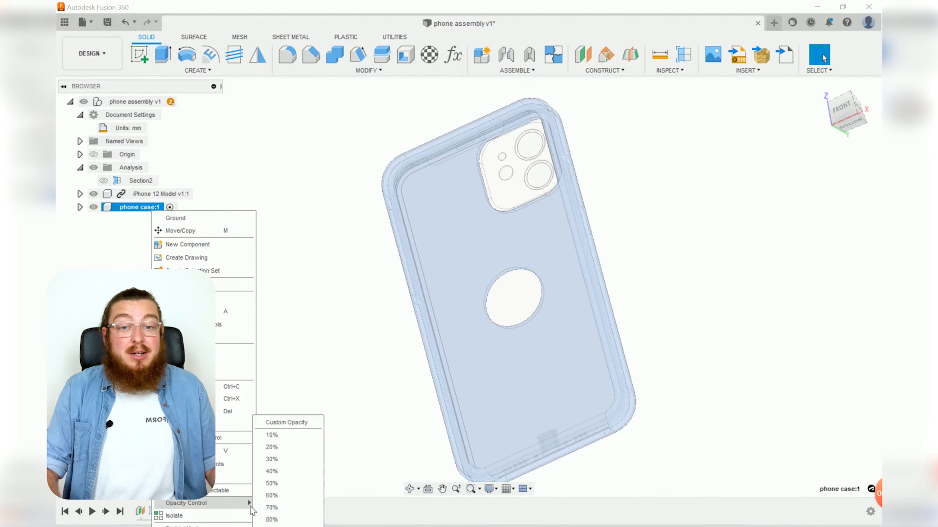
pyautogui.click(272, 520)
pyautogui.click(628, 295)
pyautogui.keyDown('shift'); pyautogui.moveTo(627, 296); pyautogui.dragTo(676, 207, button='middle'); pyautogui.keyUp('shift')
pyautogui.scroll(5, 524, 236)
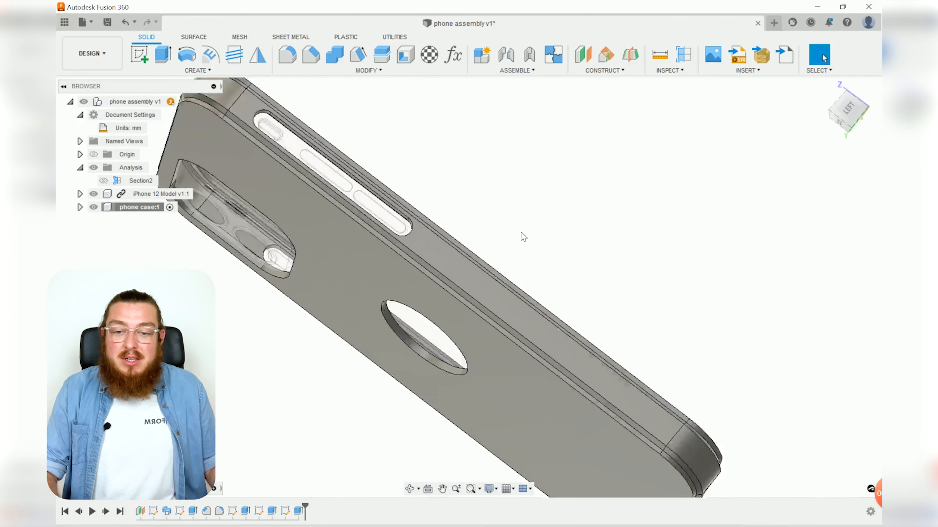
# Step: Fillet the edges of both side button slots and the round back opening on the phone case with a 1 mm radius
pyautogui.keyDown('shift'); pyautogui.moveTo(425, 235); pyautogui.dragTo(412, 332, button='middle'); pyautogui.keyUp('shift')
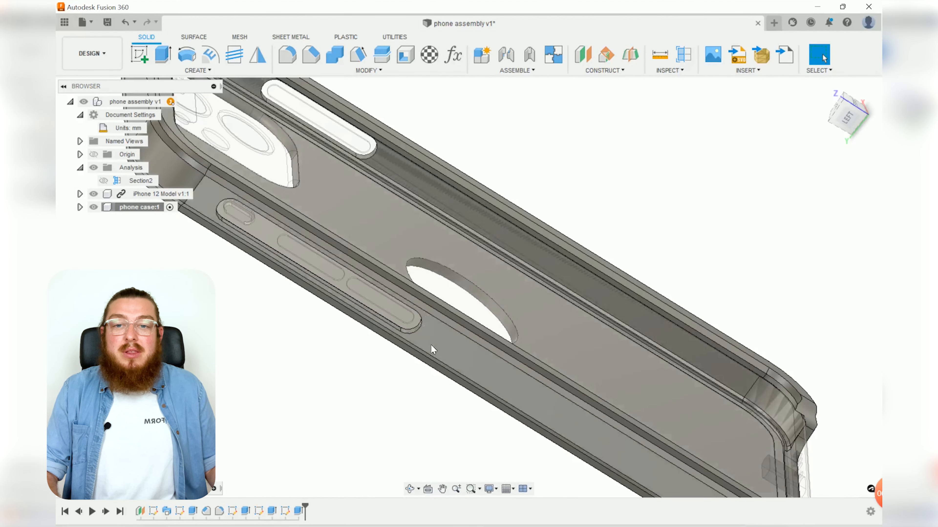
pyautogui.click(288, 55)
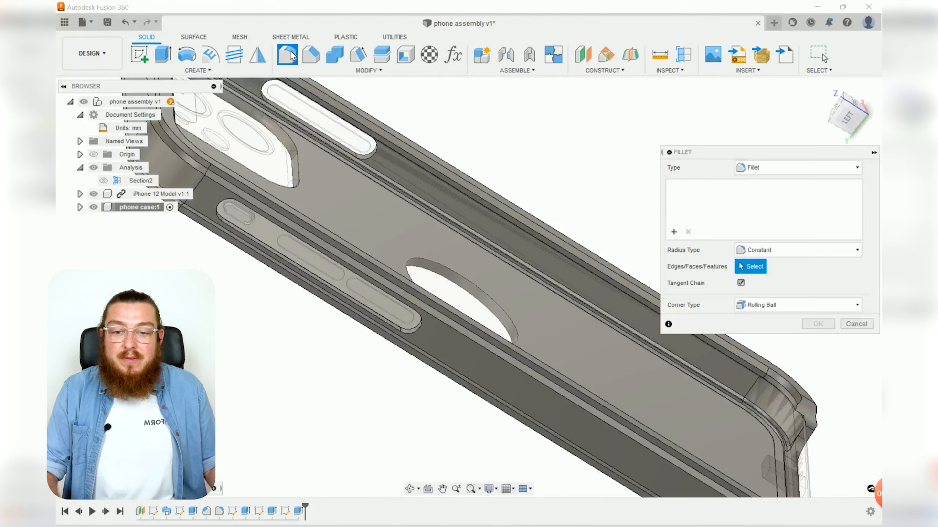
pyautogui.scroll(3, 421, 337)
pyautogui.scroll(1, 421, 335)
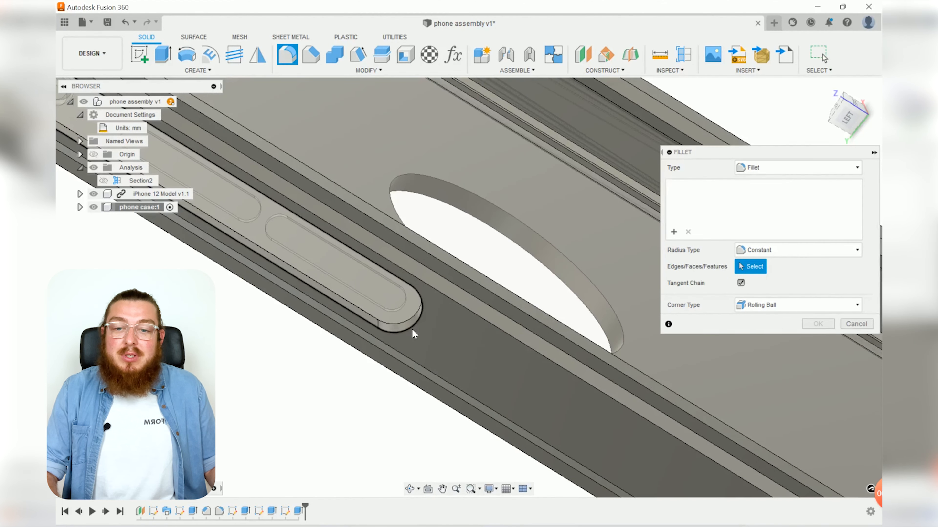
pyautogui.click(411, 329)
pyautogui.scroll(-6, 431, 194)
pyautogui.moveTo(425, 228); pyautogui.dragTo(368, 347, button='middle')
pyautogui.keyDown('shift'); pyautogui.moveTo(435, 177); pyautogui.dragTo(470, 178, button='middle'); pyautogui.keyUp('shift')
pyautogui.moveTo(448, 274); pyautogui.dragTo(377, 404, button='middle')
pyautogui.scroll(5, 481, 150)
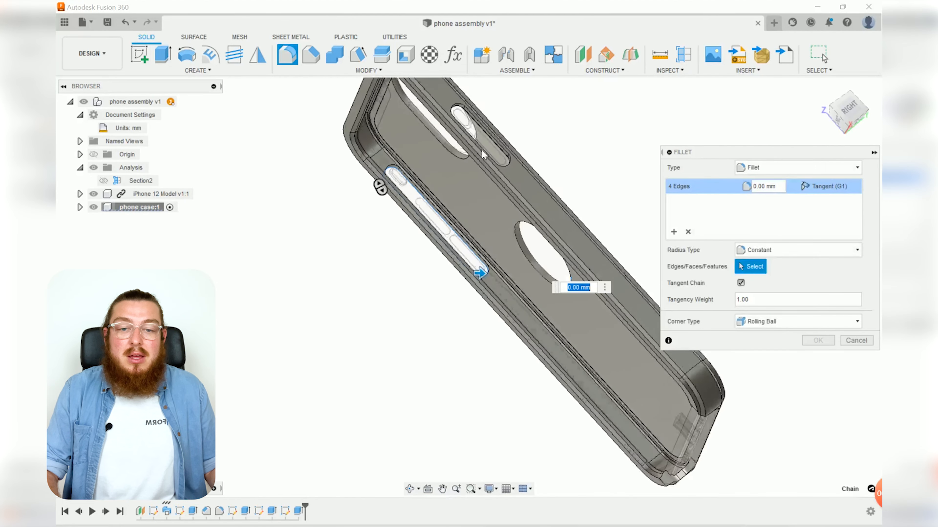
pyautogui.click(538, 177)
pyautogui.scroll(-3, 609, 137)
pyautogui.moveTo(609, 137); pyautogui.dragTo(477, 136, button='middle')
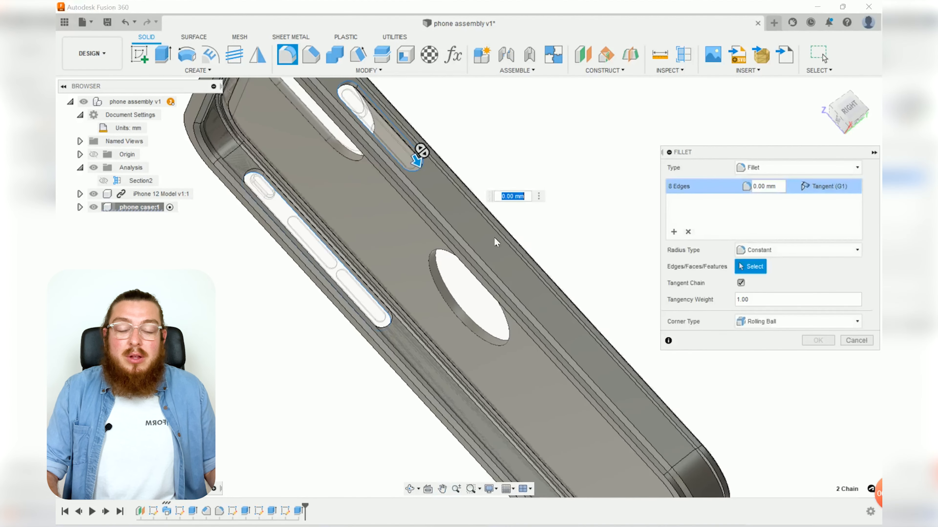
pyautogui.click(459, 311)
pyautogui.write('1')
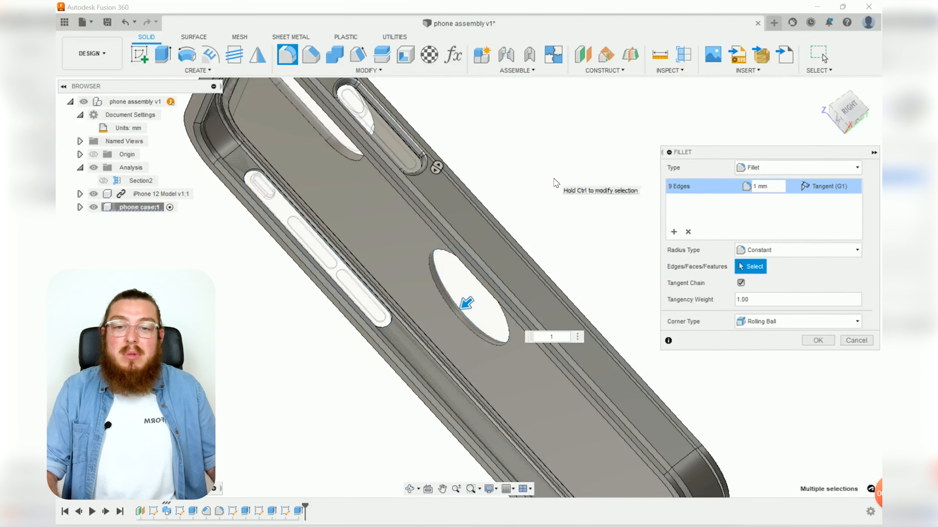
pyautogui.keyDown('shift'); pyautogui.moveTo(514, 163); pyautogui.dragTo(556, 88, button='middle'); pyautogui.keyUp('shift')
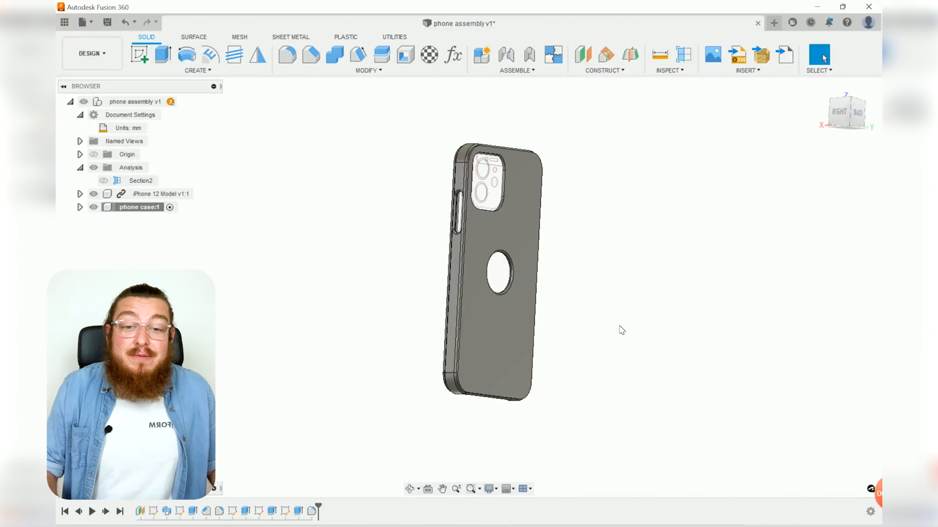
# Step: Compute the interference between the iPhone 12 model and the phone case
pyautogui.press('F4')
pyautogui.moveTo(622, 330); pyautogui.dragTo(747, 304)
pyautogui.moveTo(552, 355); pyautogui.dragTo(635, 290, button='middle')
pyautogui.scroll(4, 568, 364)
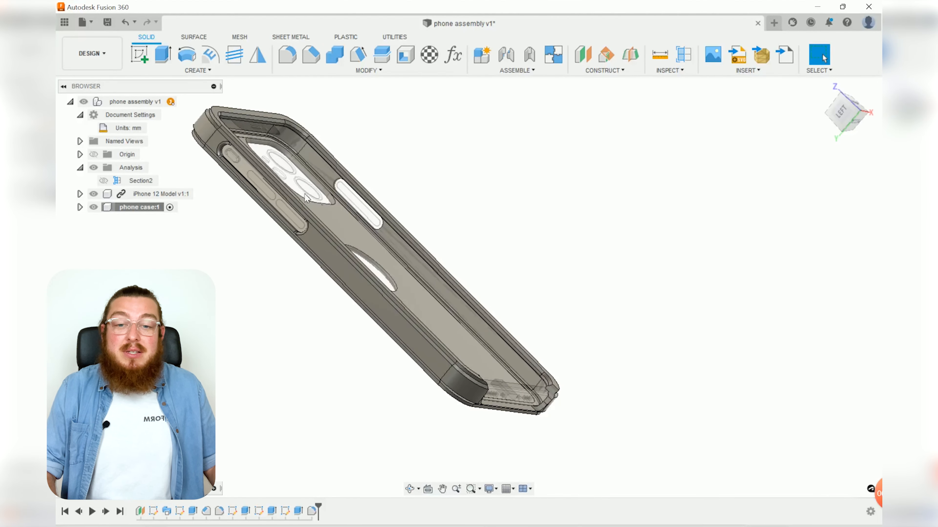
pyautogui.keyDown('shift'); pyautogui.moveTo(520, 213); pyautogui.dragTo(638, 240, button='middle'); pyautogui.keyUp('shift')
pyautogui.keyDown('shift'); pyautogui.moveTo(675, 268); pyautogui.dragTo(681, 322, button='middle'); pyautogui.keyUp('shift')
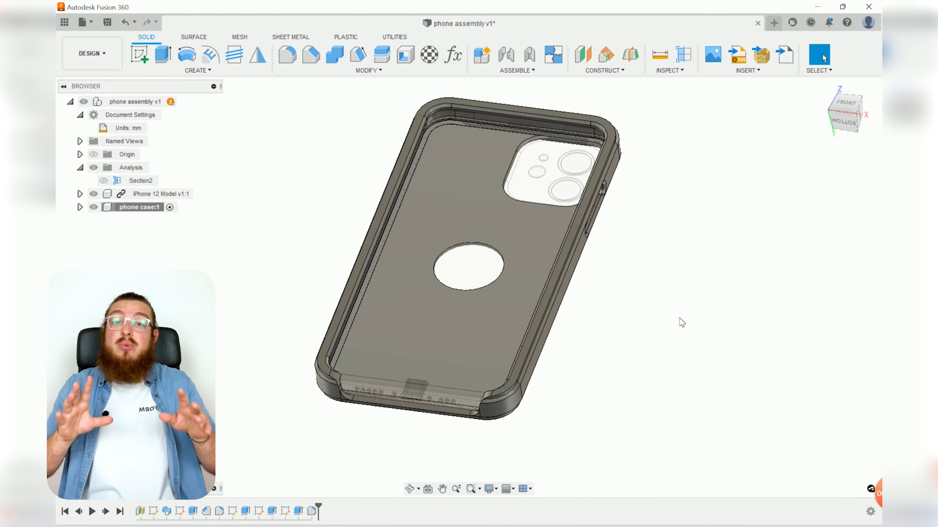
pyautogui.click(670, 70)
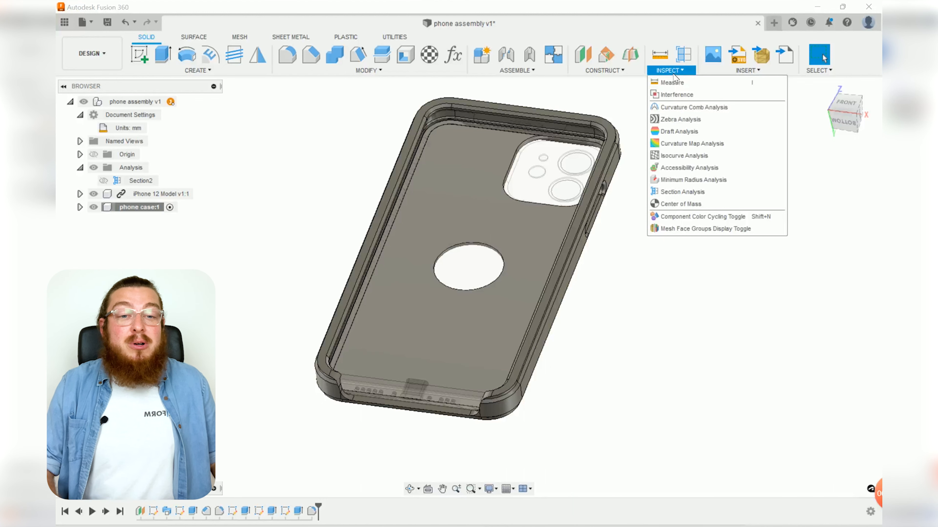
pyautogui.click(681, 95)
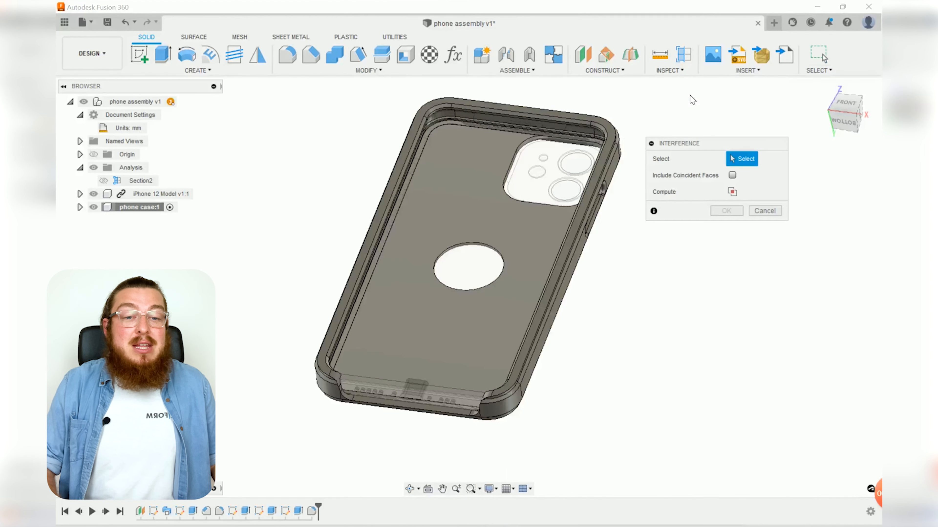
pyautogui.click(480, 205)
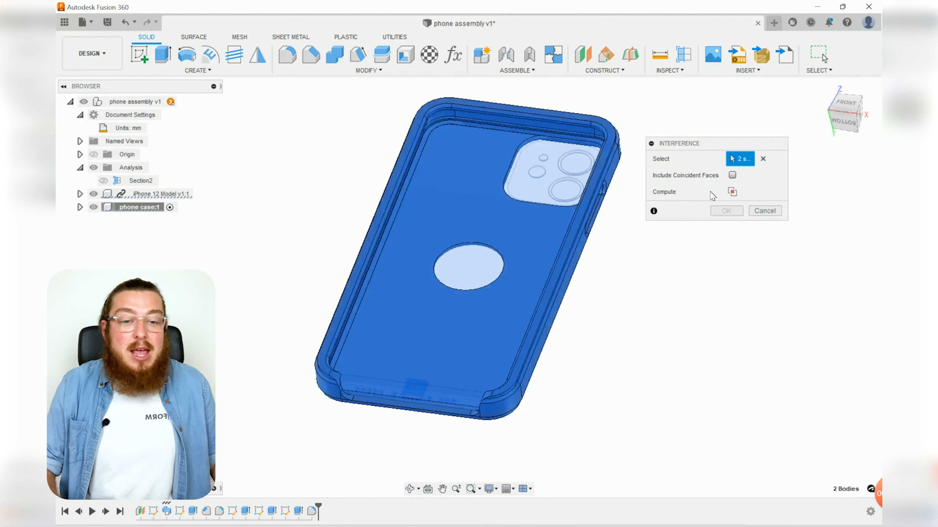
pyautogui.click(733, 195)
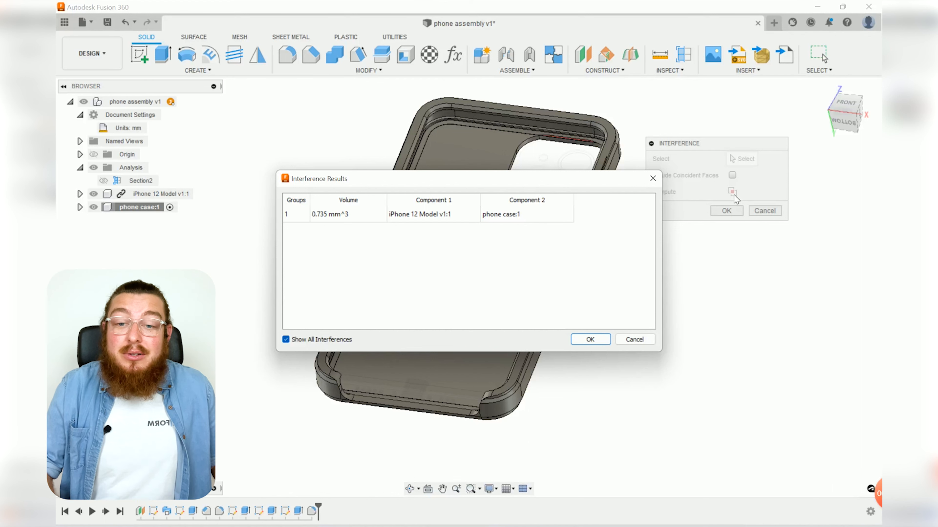
# Step: Examine the highlighted overlap regions around the camera opening and close the interference results
pyautogui.moveTo(532, 184); pyautogui.dragTo(592, 330)
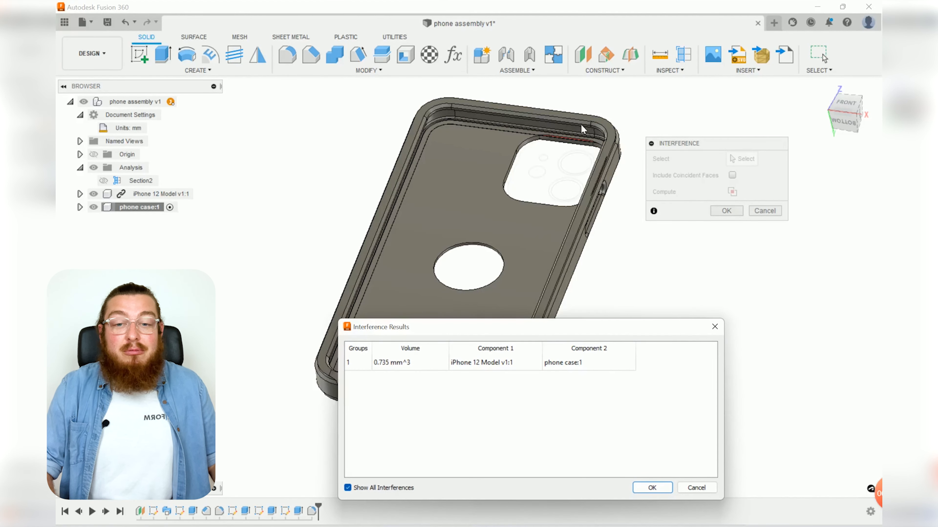
pyautogui.scroll(6, 578, 140)
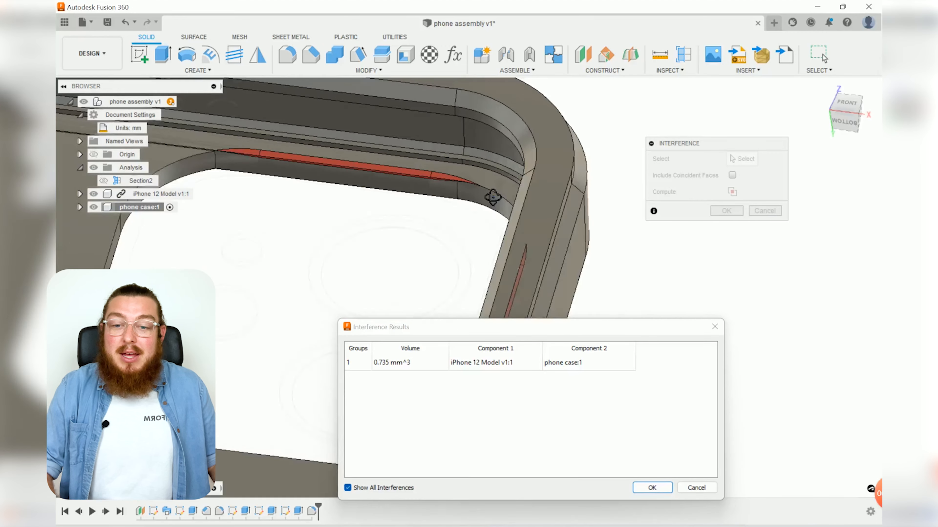
pyautogui.keyDown('shift'); pyautogui.moveTo(492, 198); pyautogui.dragTo(728, 280, button='middle'); pyautogui.keyUp('shift')
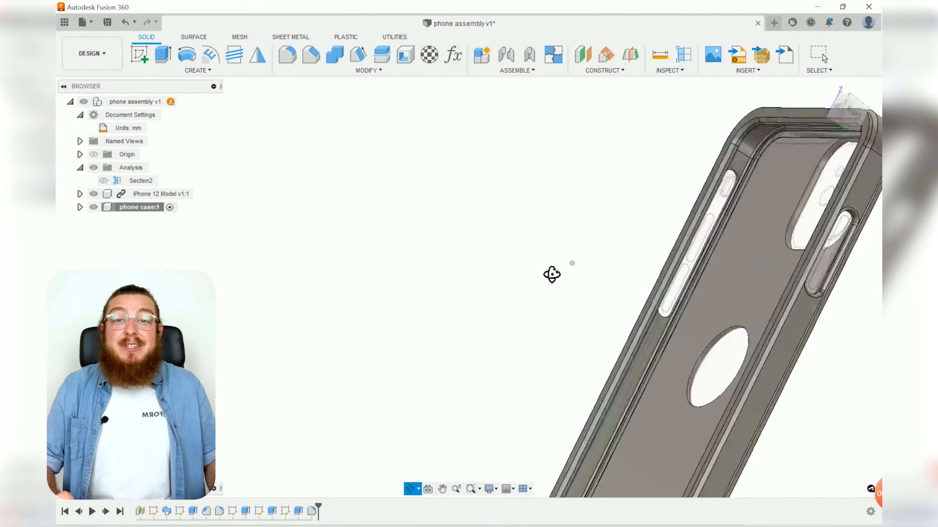
pyautogui.keyDown('shift'); pyautogui.moveTo(552, 274); pyautogui.dragTo(435, 261, button='middle'); pyautogui.keyUp('shift')
pyautogui.keyDown('shift'); pyautogui.moveTo(587, 240); pyautogui.dragTo(642, 275, button='middle'); pyautogui.keyUp('shift')
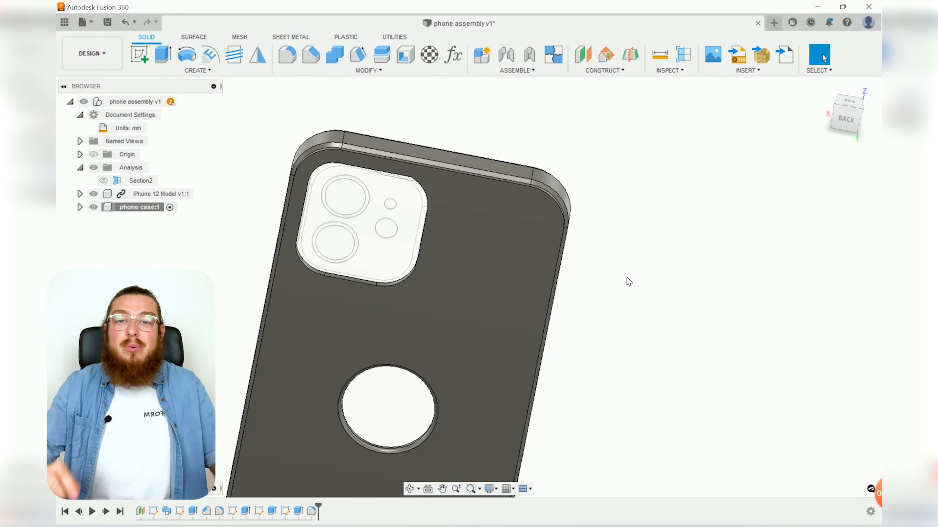
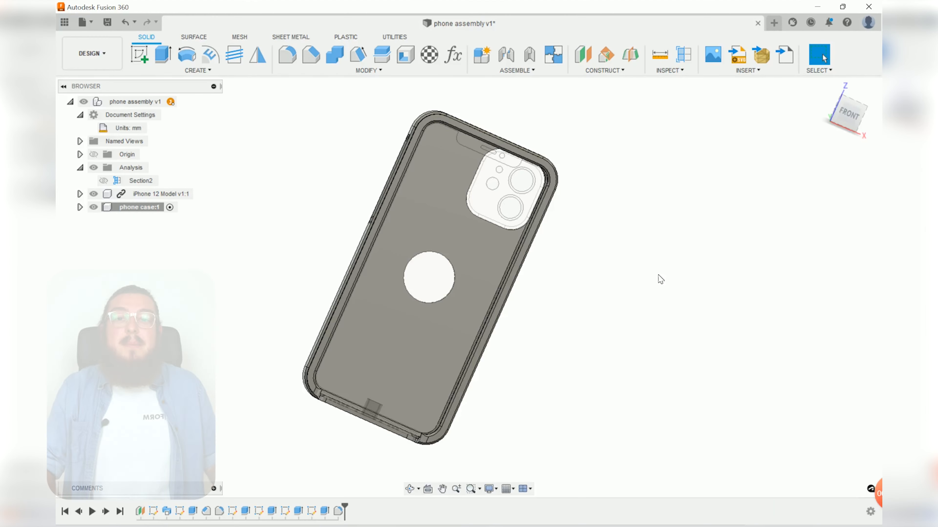
# Step: Recheck the iPhone 12 model and the phone case for interference, and leave the check
pyautogui.moveTo(660, 280)
pyautogui.keyDown('shift'); pyautogui.mouseDown(button='middle')
pyautogui.moveTo(650, 271)
pyautogui.moveTo(668, 272)
pyautogui.mouseUp(button='middle'); pyautogui.keyUp('shift')
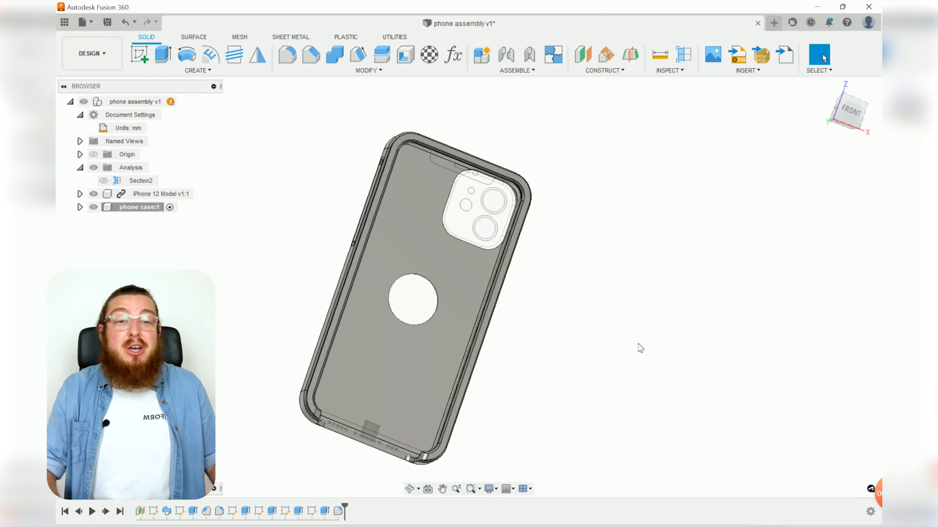
pyautogui.click(667, 72)
pyautogui.click(671, 94)
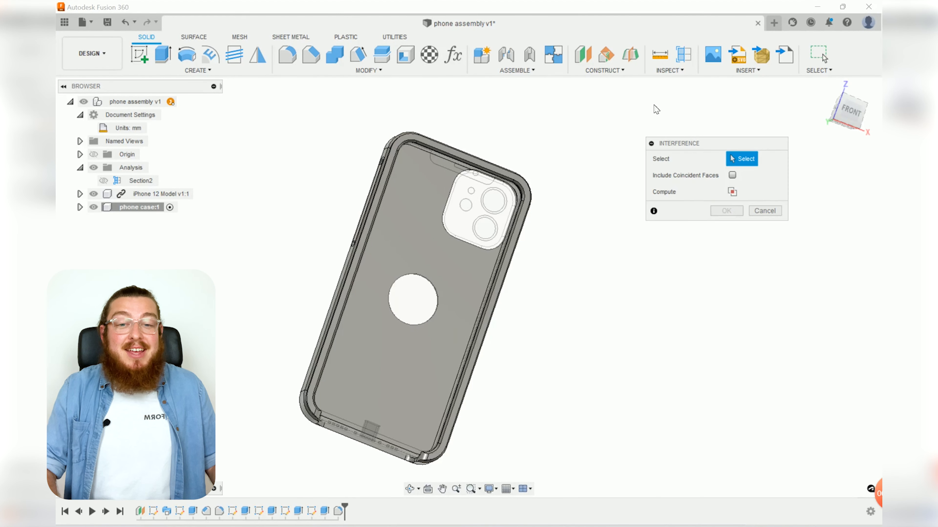
pyautogui.click(467, 234)
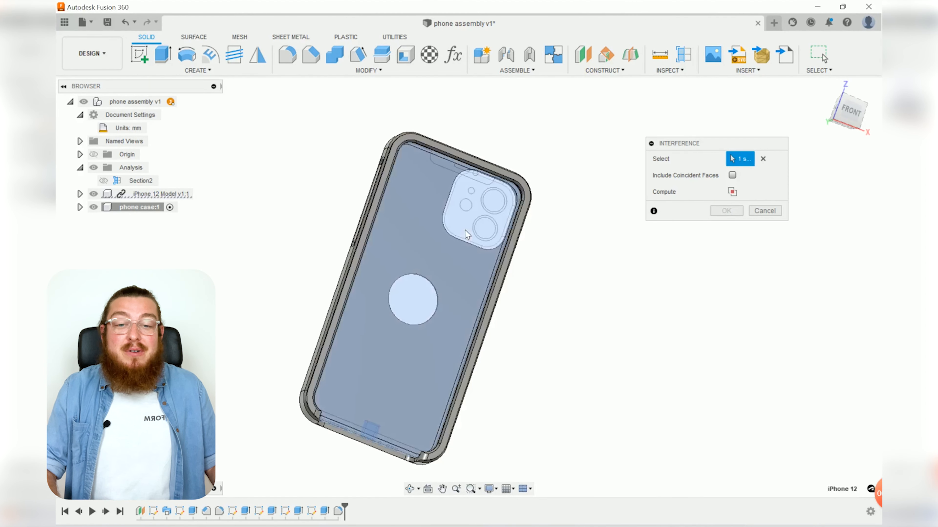
pyautogui.click(520, 240)
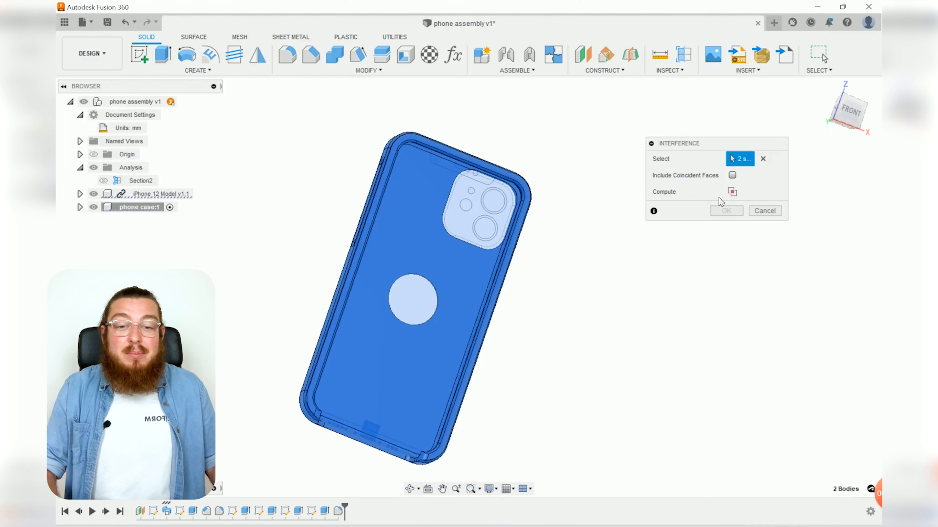
pyautogui.click(730, 193)
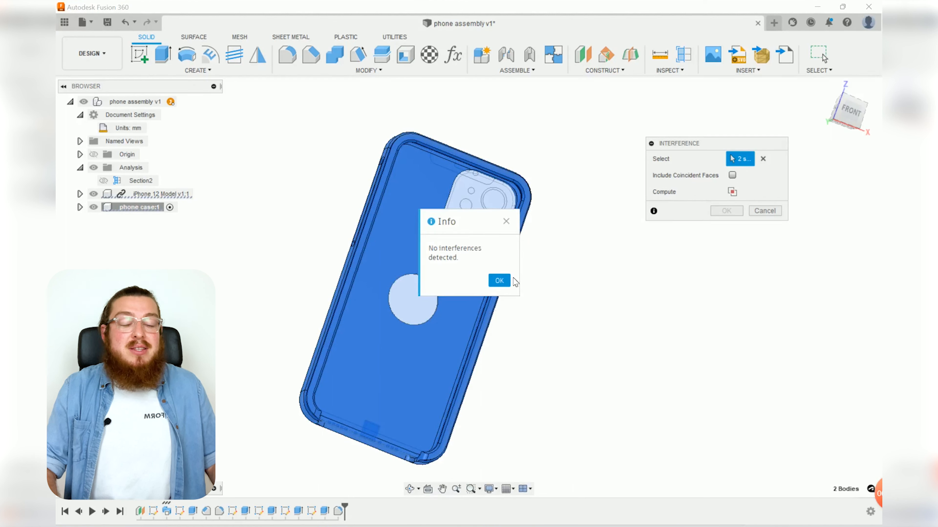
pyautogui.click(499, 282)
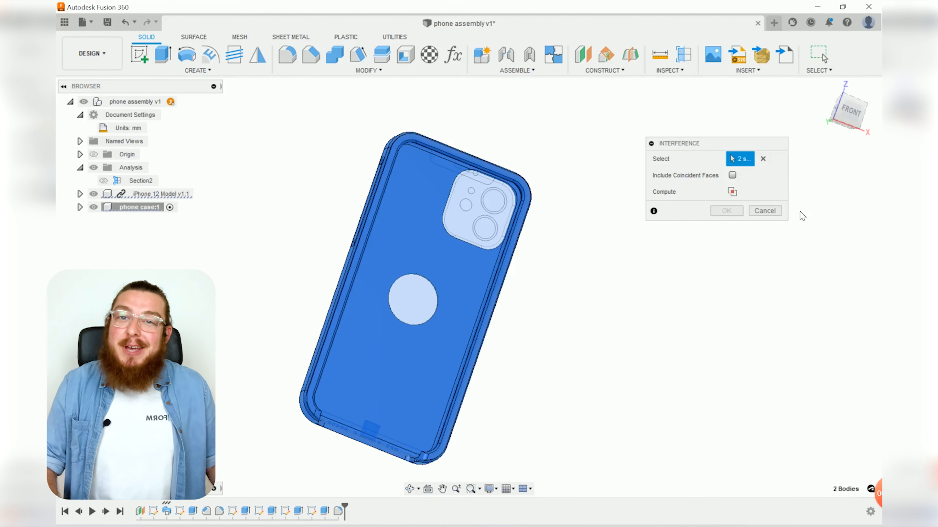
pyautogui.click(777, 210)
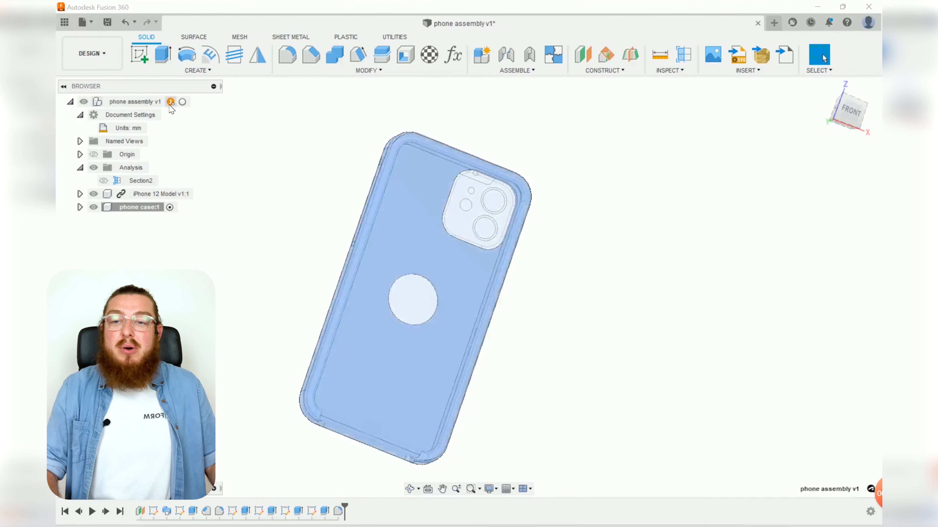
# Step: Activate the top-level phone assembly and show the back of the case
pyautogui.click(182, 102)
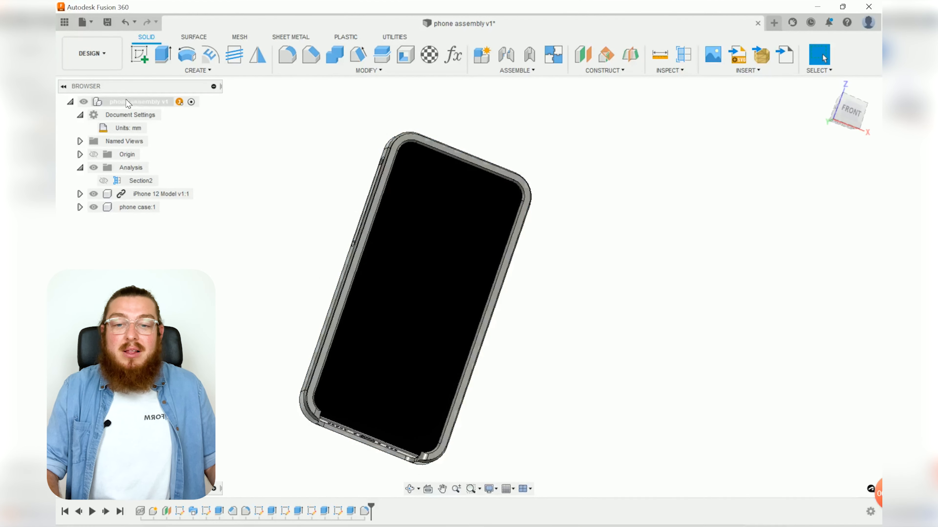
pyautogui.keyDown('shift'); pyautogui.moveTo(661, 284); pyautogui.dragTo(626, 227, button='middle'); pyautogui.keyUp('shift')
pyautogui.scroll(-1, 665, 274)
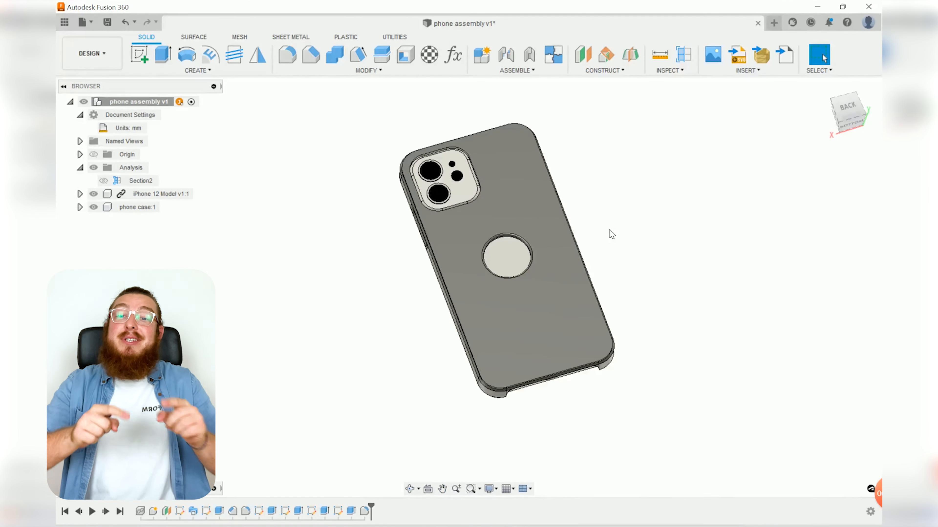
# Step: Search the appearance library for carbon fiber and look through the matching materials
pyautogui.press('a')
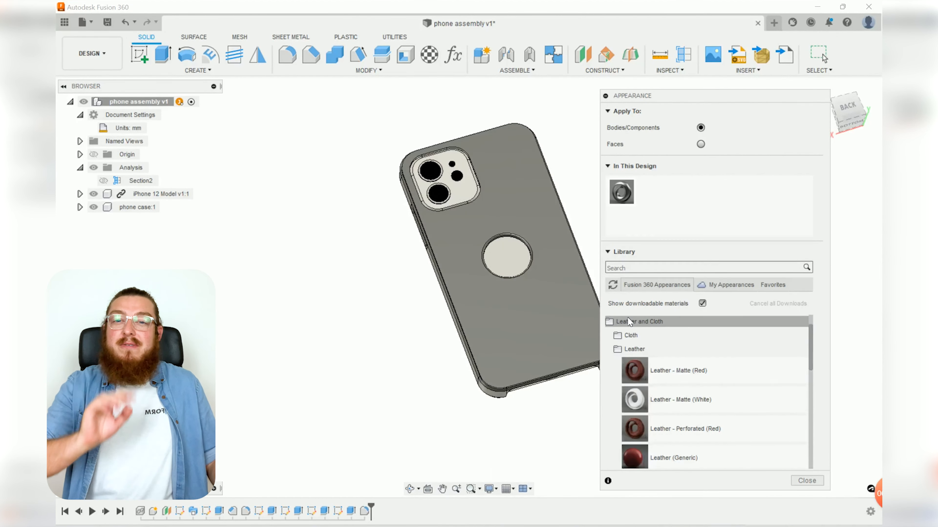
pyautogui.click(629, 317)
pyautogui.click(635, 268)
pyautogui.write('car')
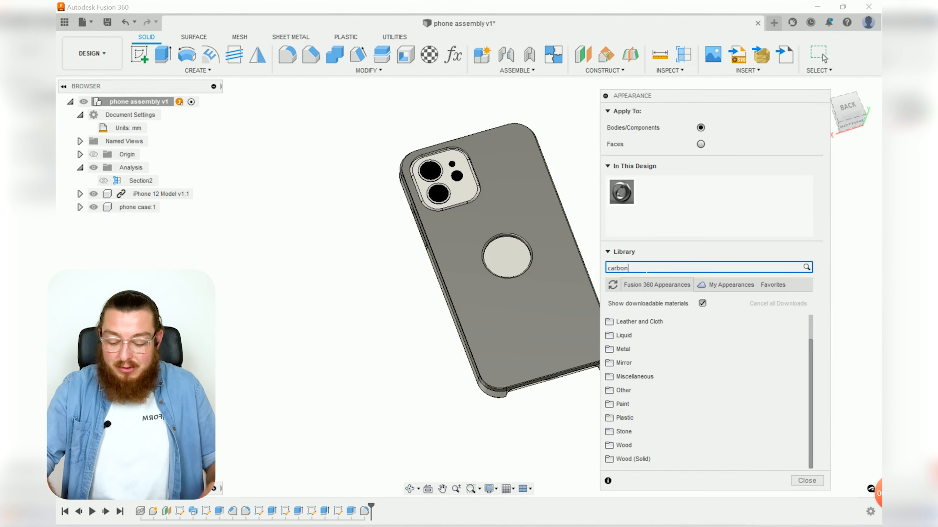
pyautogui.write('bon')
pyautogui.press('Return')
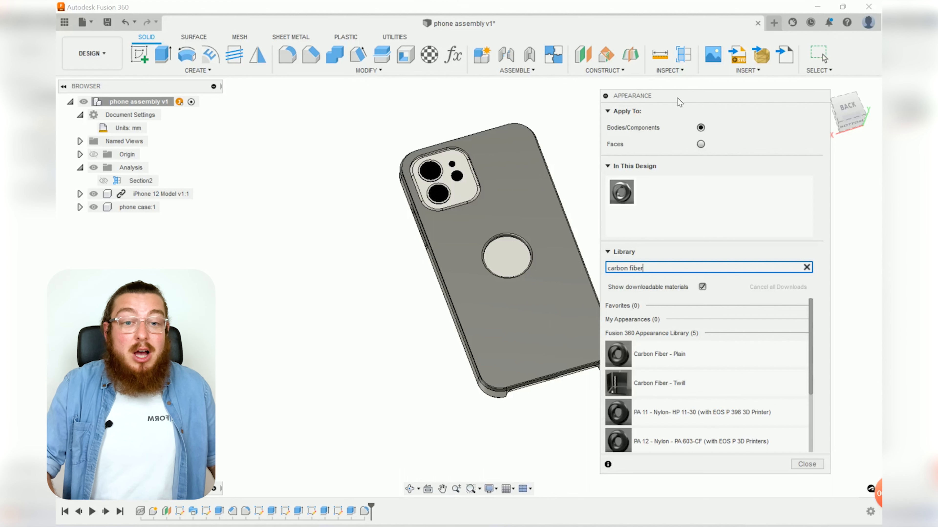
pyautogui.moveTo(679, 102); pyautogui.dragTo(682, 24)
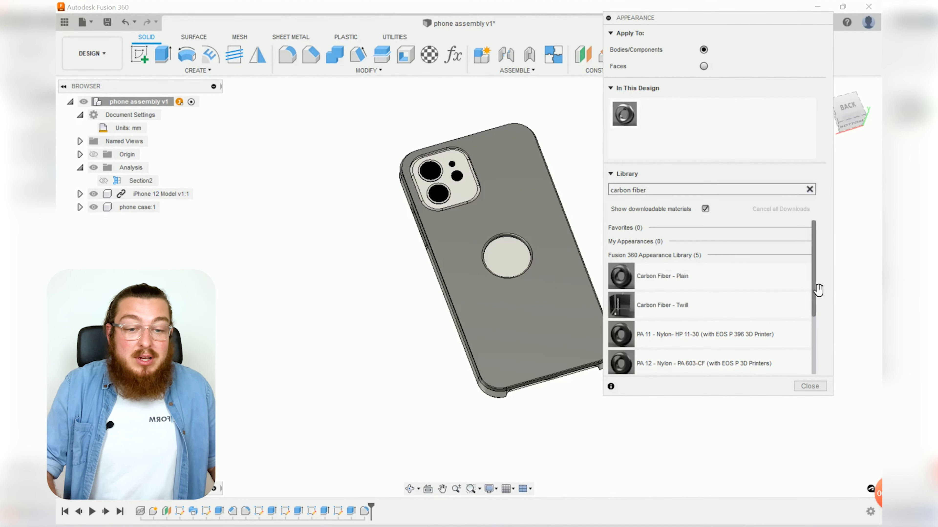
pyautogui.moveTo(818, 291); pyautogui.dragTo(815, 343)
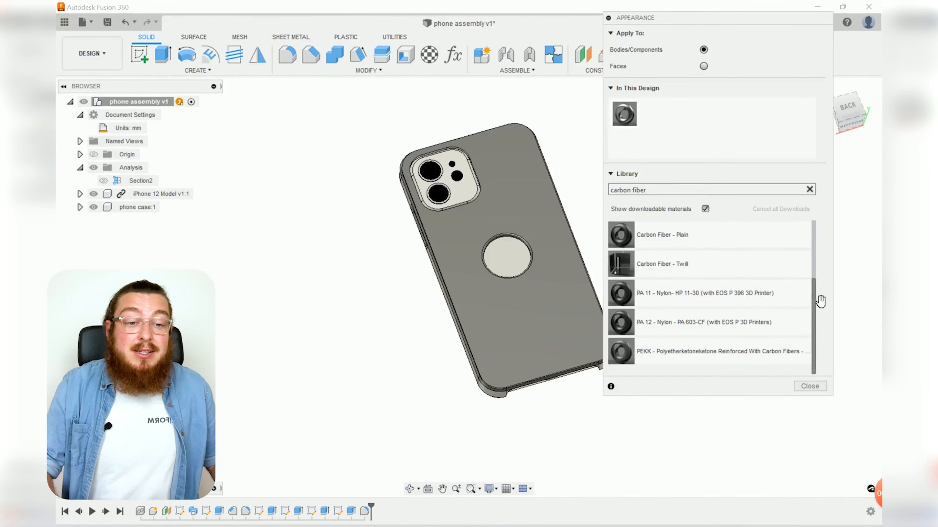
pyautogui.moveTo(818, 291); pyautogui.dragTo(821, 251)
# Step: Apply the Carbon Fiber - Plain appearance to the phone case and inspect its weave up close
pyautogui.moveTo(719, 291); pyautogui.dragTo(538, 371)
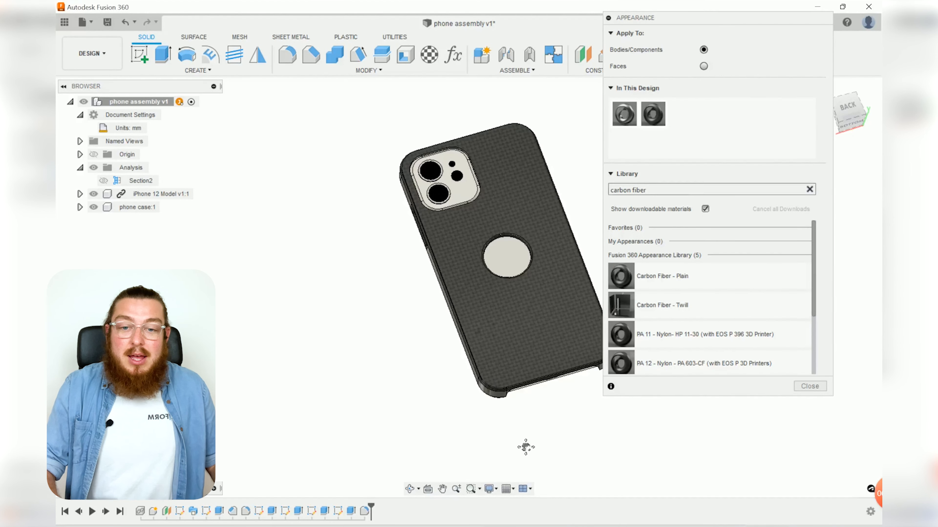
pyautogui.moveTo(526, 448); pyautogui.dragTo(425, 454, button='middle')
pyautogui.scroll(4, 426, 376)
pyautogui.scroll(3, 527, 438)
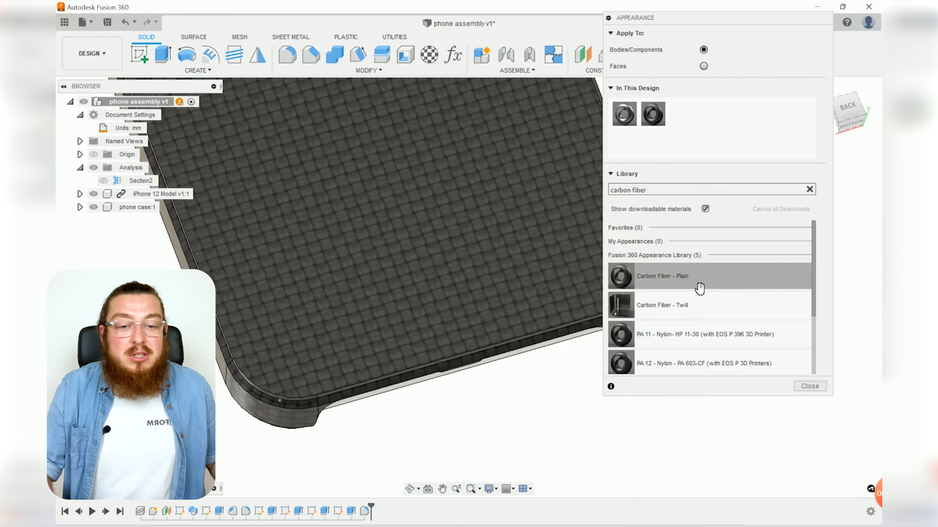
# Step: Apply the Carbon Fiber - Twill appearance to the phone case
pyautogui.moveTo(697, 298); pyautogui.dragTo(503, 258)
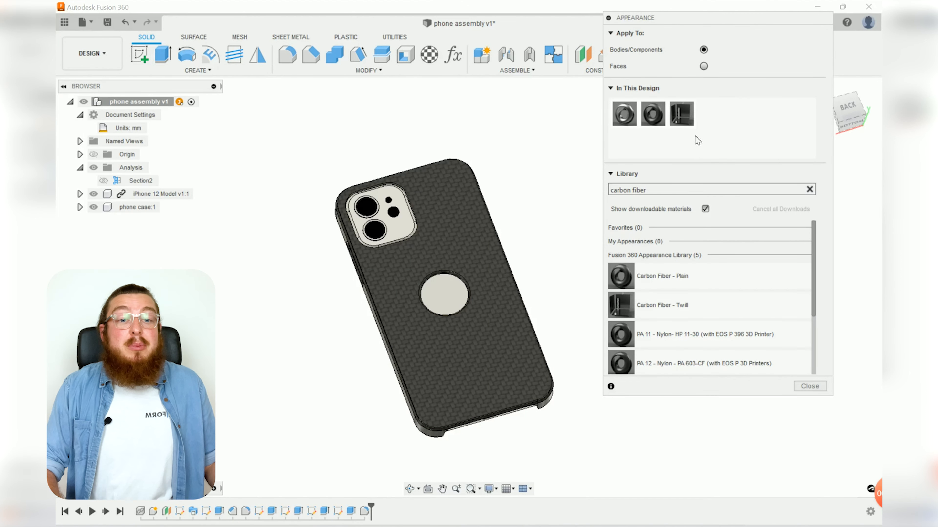
# Step: Edit the Carbon Fiber - Twill appearance, trying orange and teal tints before setting its color to RGB 0, 0, 0
pyautogui.doubleClick(683, 121)
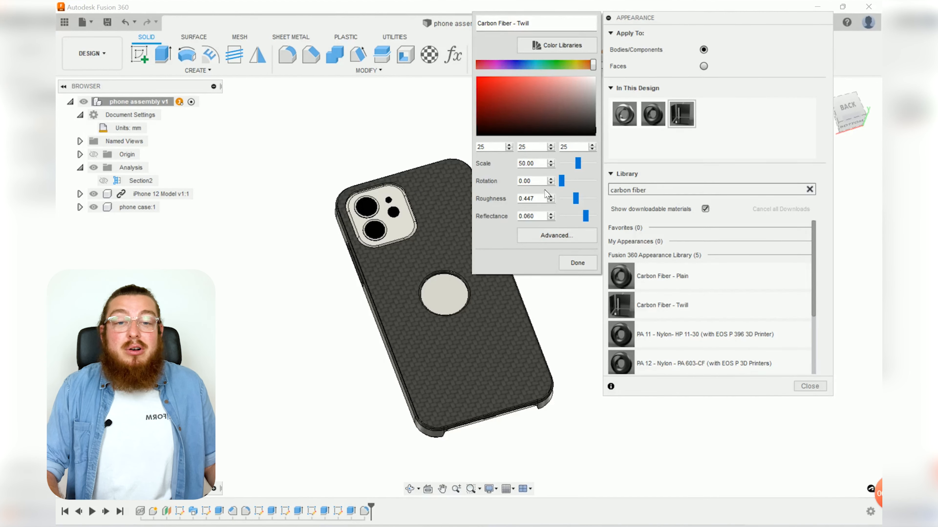
pyautogui.moveTo(587, 86); pyautogui.dragTo(535, 88)
pyautogui.click(527, 63)
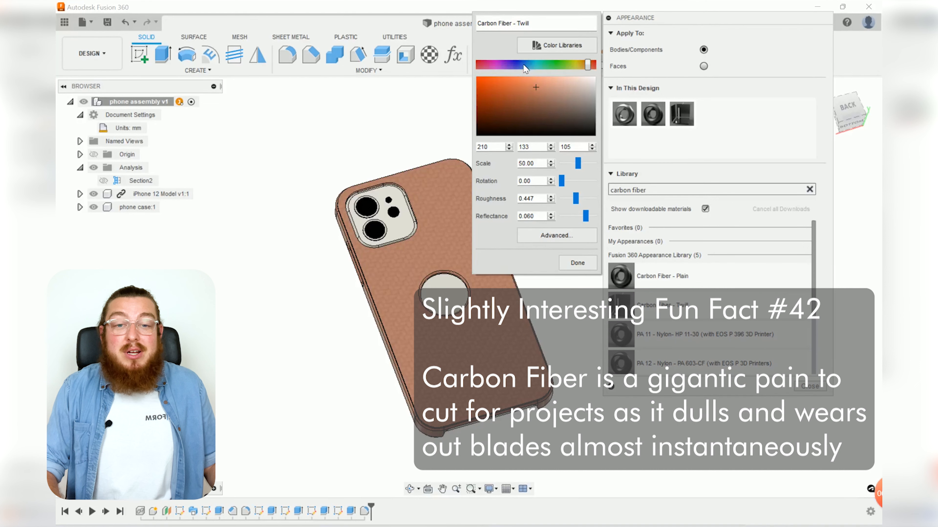
pyautogui.click(524, 65)
pyautogui.click(547, 65)
pyautogui.click(528, 65)
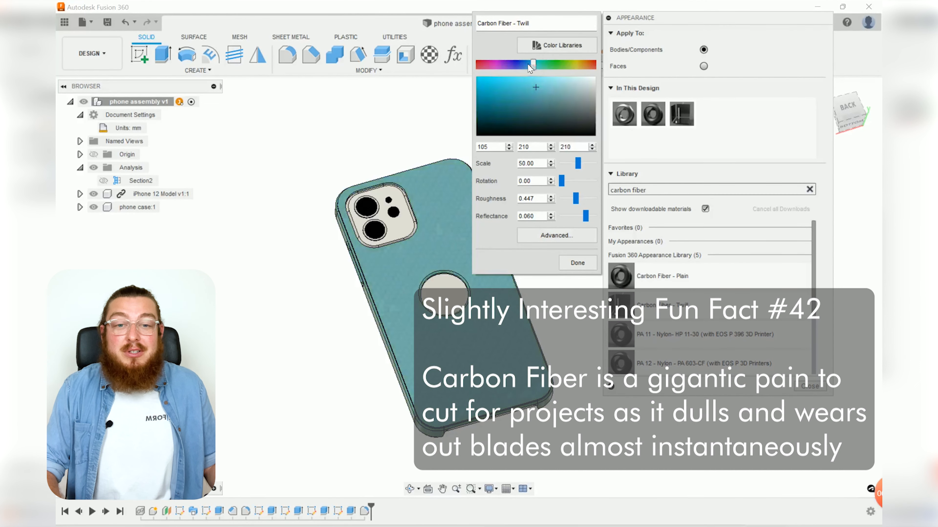
pyautogui.moveTo(533, 90); pyautogui.dragTo(457, 148)
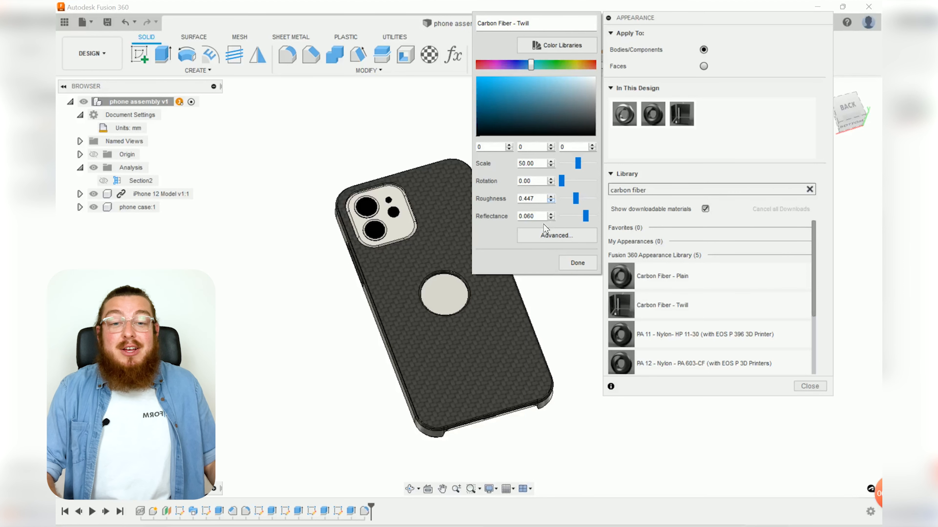
# Step: Open the twill's advanced material settings and bring up its base Relief Pattern (Bump) image in the texture editor
pyautogui.click(545, 237)
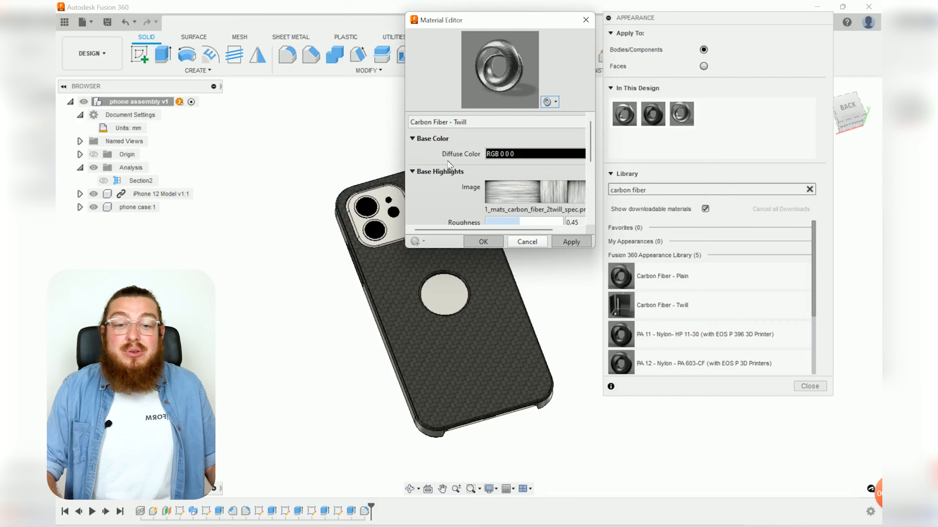
pyautogui.scroll(-1, 447, 177)
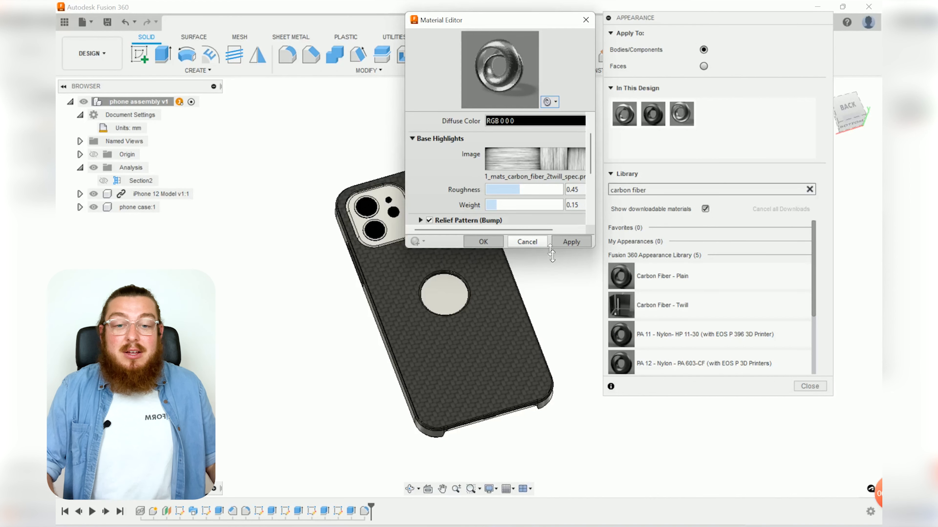
pyautogui.moveTo(552, 255); pyautogui.dragTo(540, 440)
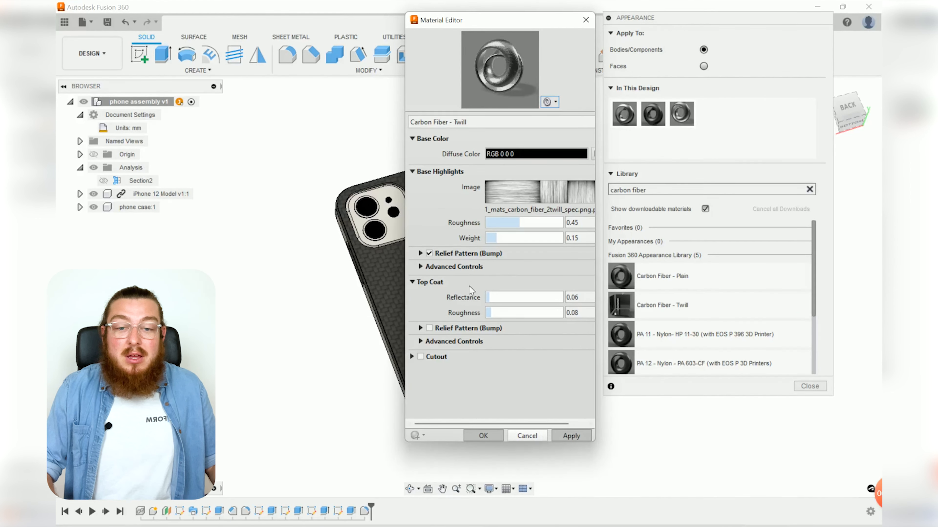
pyautogui.click(420, 254)
pyautogui.click(510, 281)
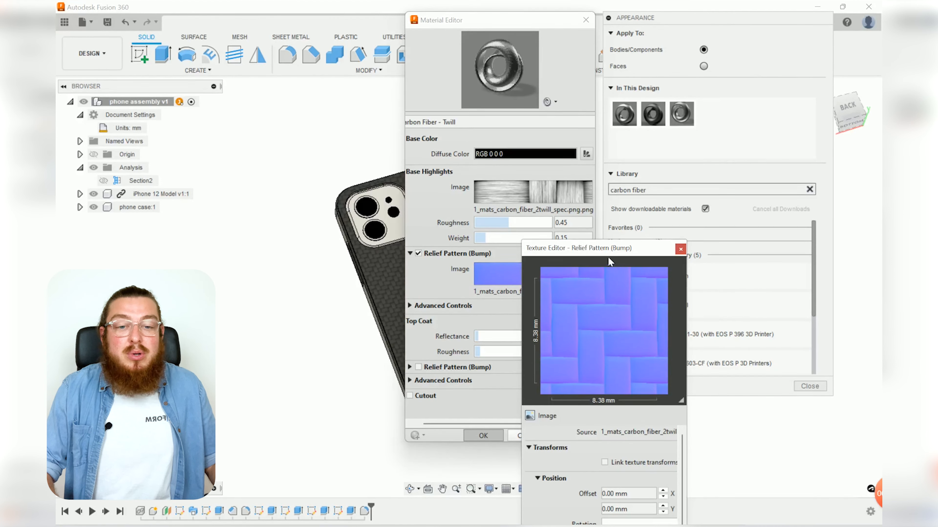
pyautogui.moveTo(609, 253); pyautogui.dragTo(626, 92)
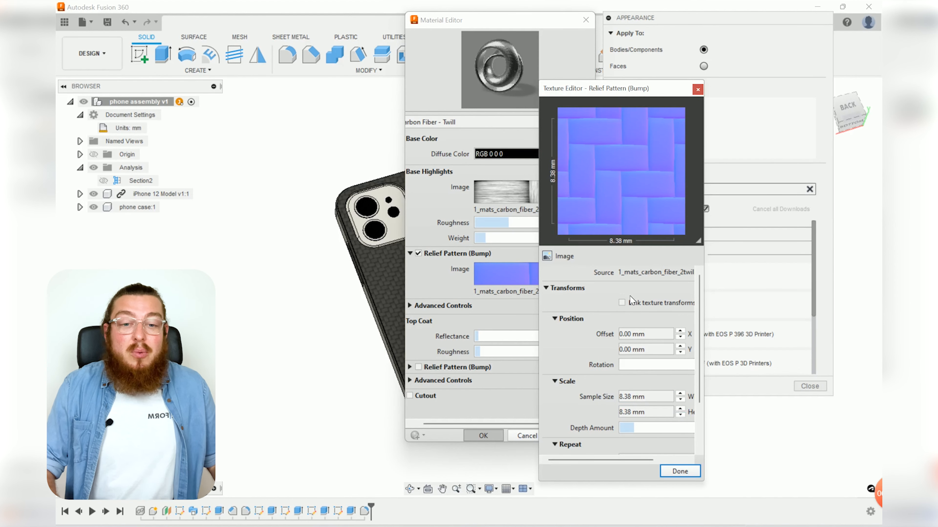
# Step: Set the bump texture's X offset to 0.01 mm and close the texture and appearance settings
pyautogui.click(647, 335)
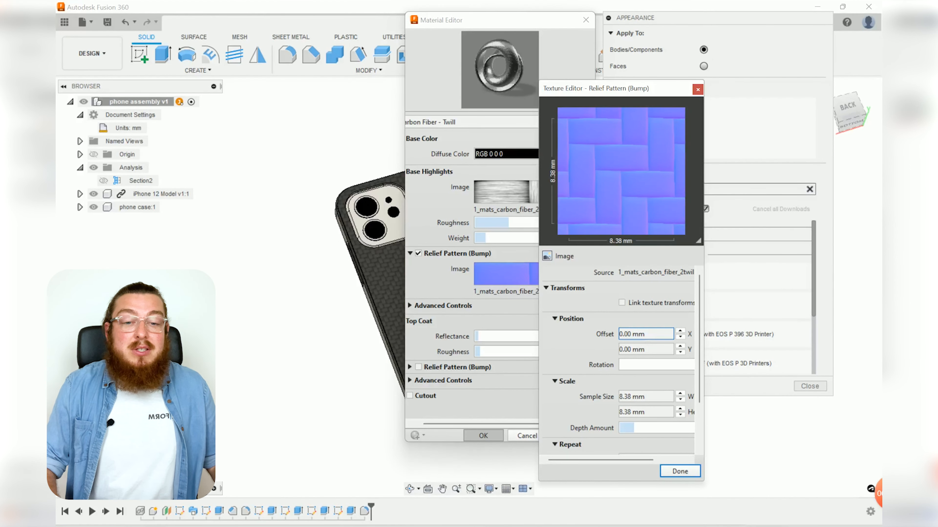
pyautogui.click(680, 332)
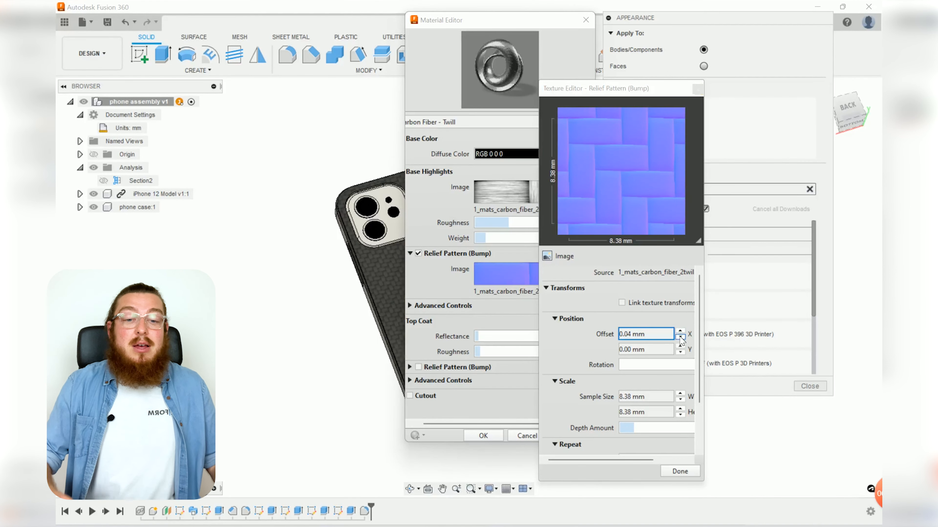
pyautogui.click(680, 337)
pyautogui.click(680, 337)
pyautogui.click(680, 337)
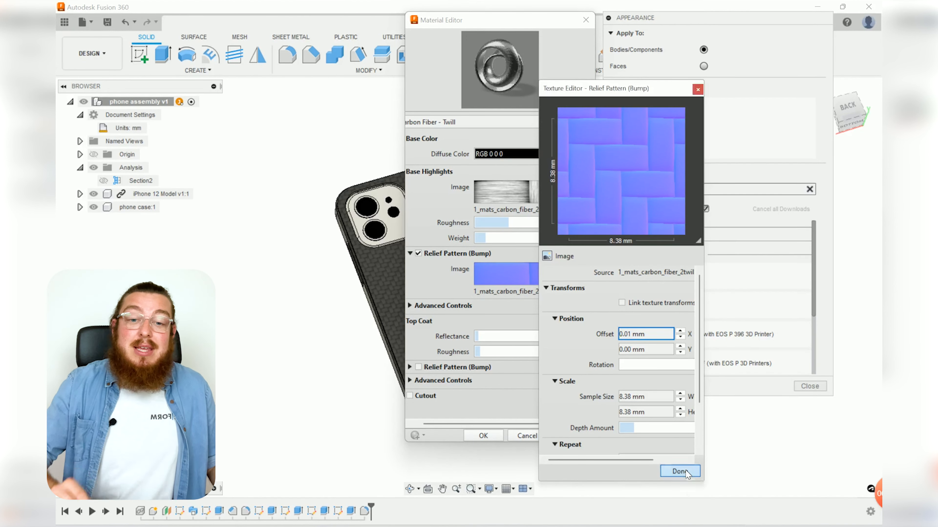
pyautogui.click(684, 471)
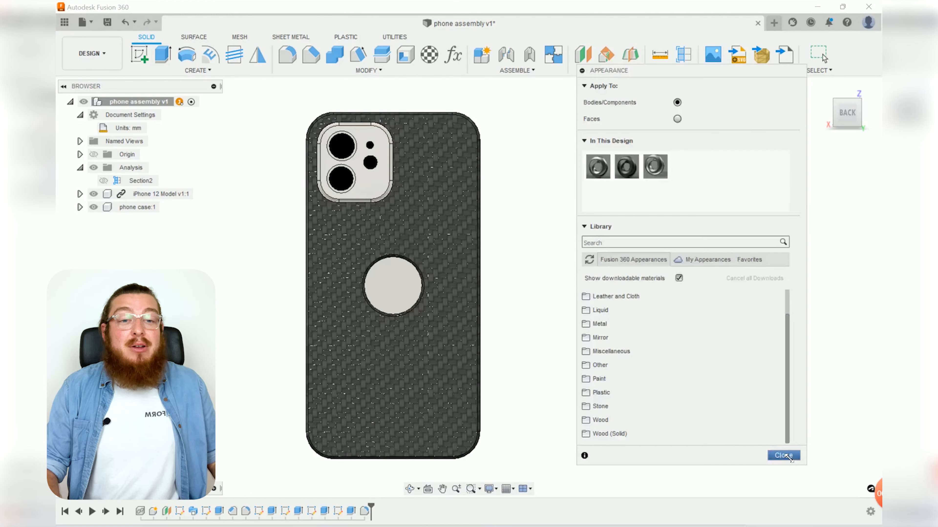
pyautogui.click(787, 456)
# Step: Insert the white SLICE|FORM logo PNG as a decal on the back face of the phone case
pyautogui.click(748, 71)
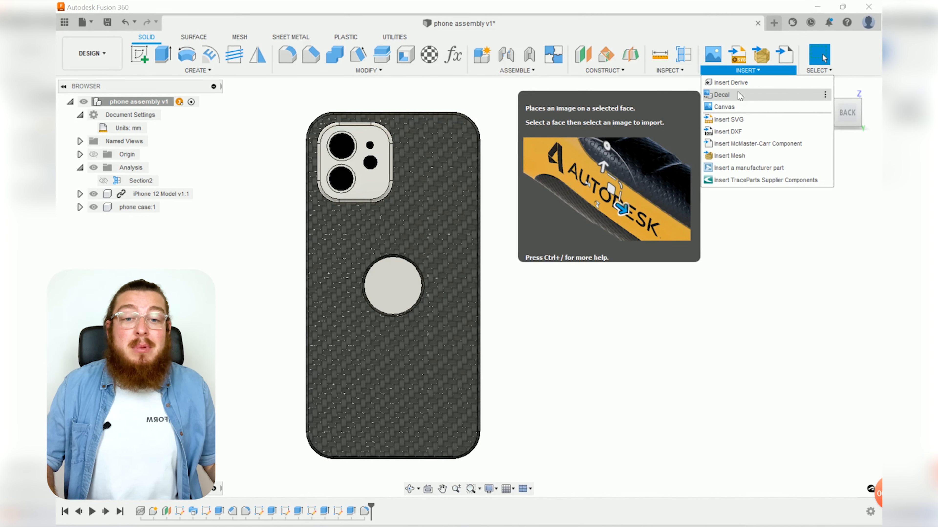
pyautogui.click(722, 94)
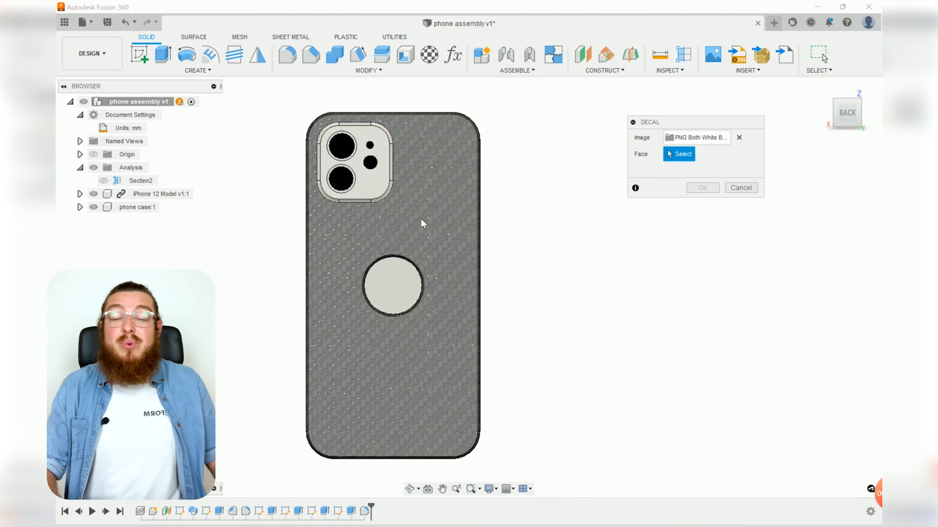
pyautogui.click(421, 220)
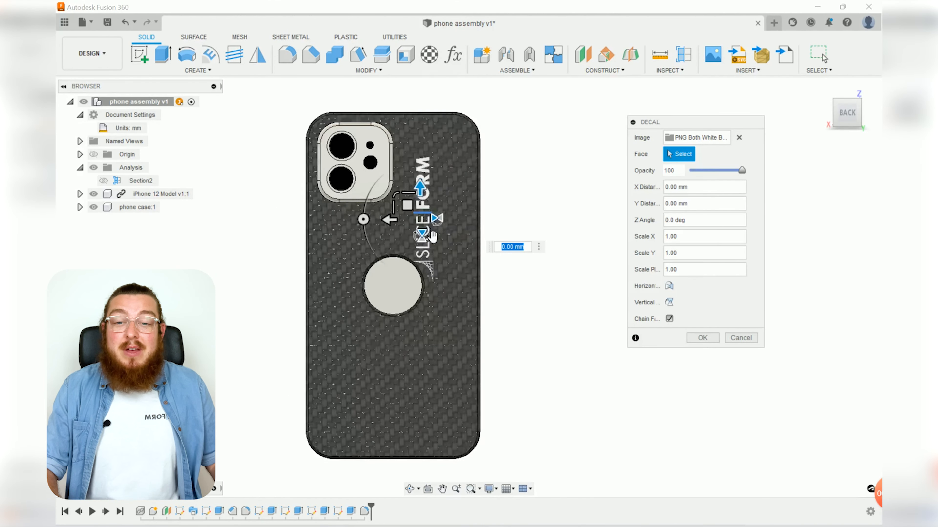
# Step: Move the logo decal beside the round opening and rotate it by -180 degrees
pyautogui.scroll(3, 421, 219)
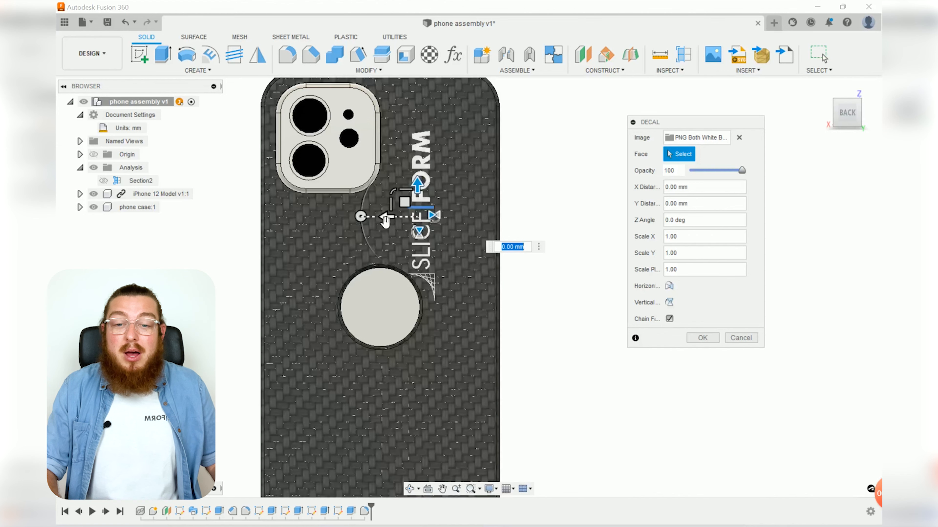
pyautogui.moveTo(412, 215); pyautogui.dragTo(430, 274)
pyautogui.moveTo(392, 310); pyautogui.dragTo(508, 301)
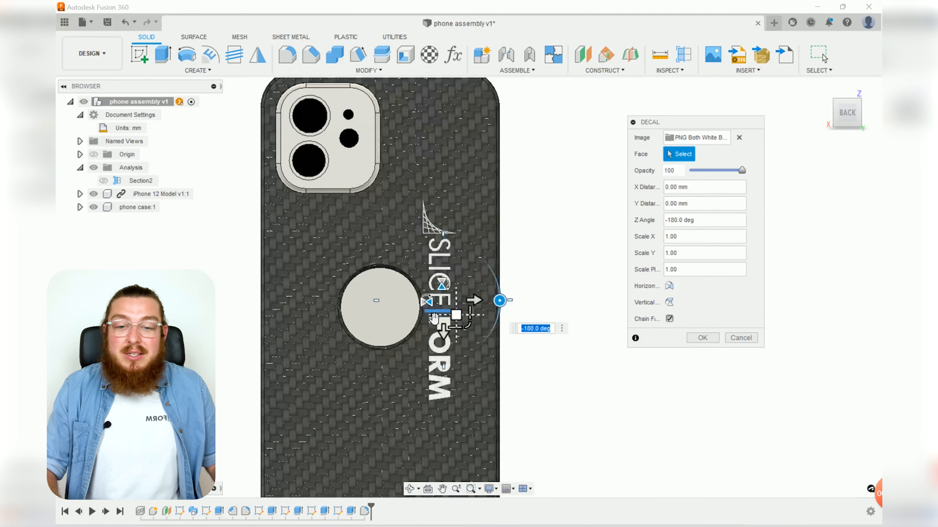
# Step: Move the logo decal across to the opposite side of the round opening, at about 17.99 mm in X and -41.64 mm in Y
pyautogui.scroll(5, 432, 330)
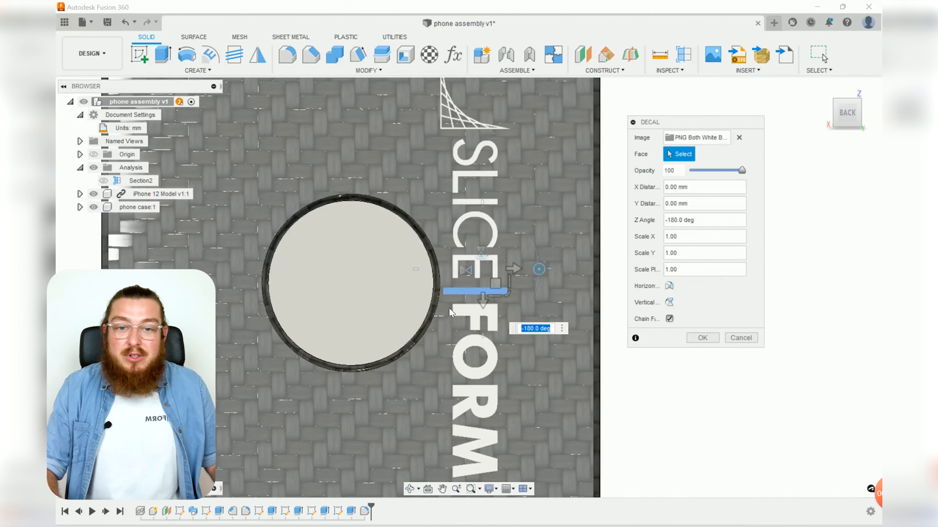
pyautogui.keyDown('shift'); pyautogui.moveTo(456, 316); pyautogui.dragTo(489, 281, button='middle'); pyautogui.keyUp('shift')
pyautogui.scroll(3, 497, 273)
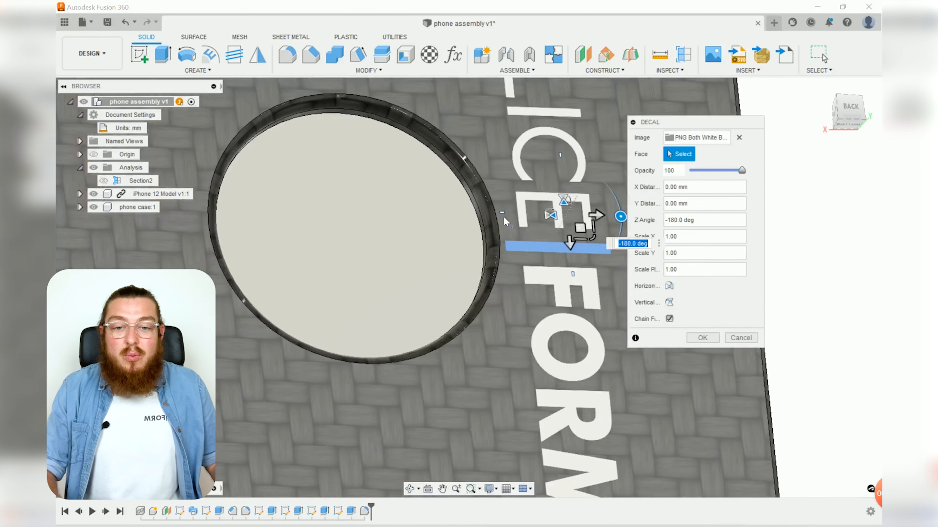
pyautogui.moveTo(587, 235); pyautogui.dragTo(583, 303)
pyautogui.scroll(-6, 465, 300)
pyautogui.moveTo(491, 328); pyautogui.dragTo(471, 280, button='middle')
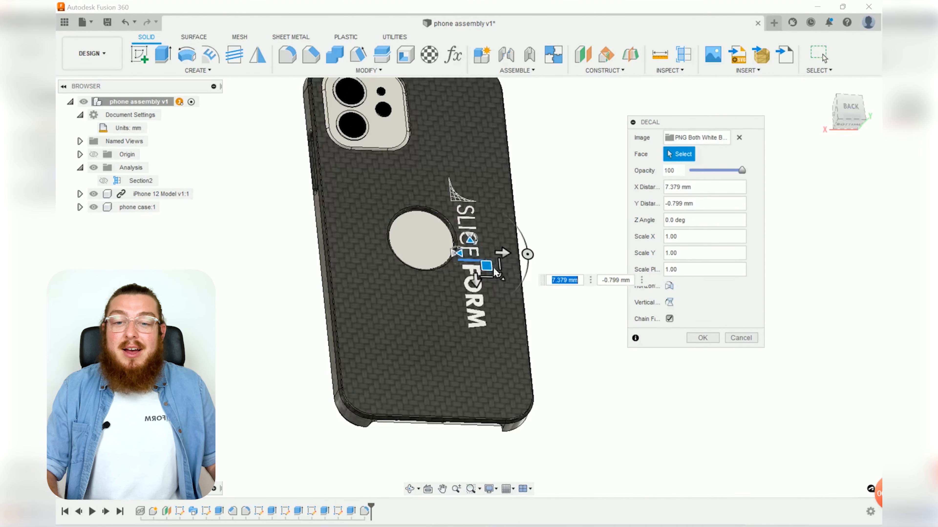
pyautogui.moveTo(491, 271); pyautogui.dragTo(396, 298)
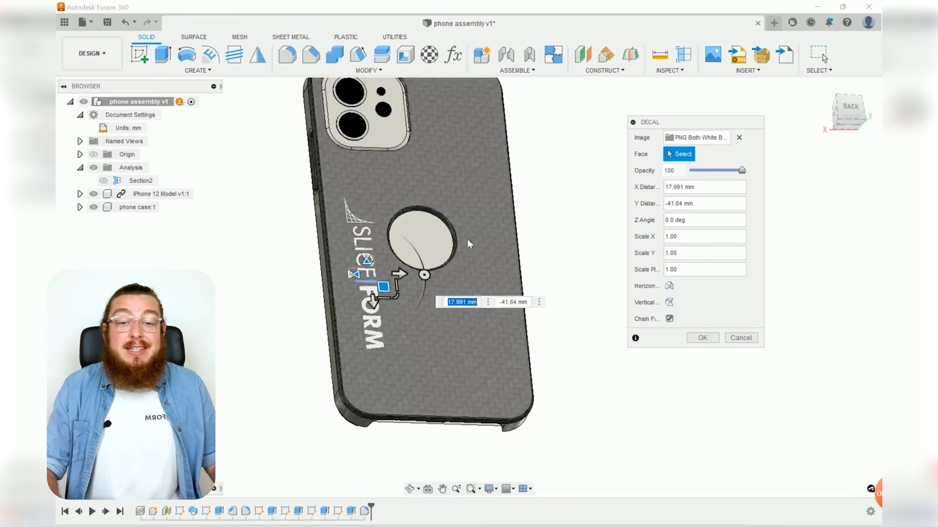
# Step: Scale the logo decal uniformly by about 1.385, nudge it about -0.108 mm in X and 0.11 mm in Y, and accept it
pyautogui.keyDown('shift'); pyautogui.moveTo(534, 247); pyautogui.dragTo(609, 380, button='middle'); pyautogui.keyUp('shift')
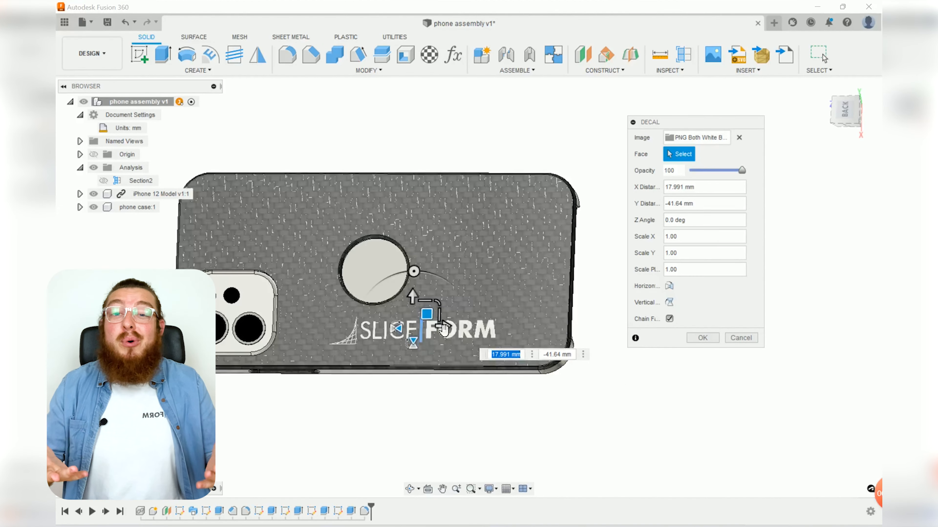
pyautogui.scroll(2, 416, 308)
pyautogui.scroll(2, 415, 309)
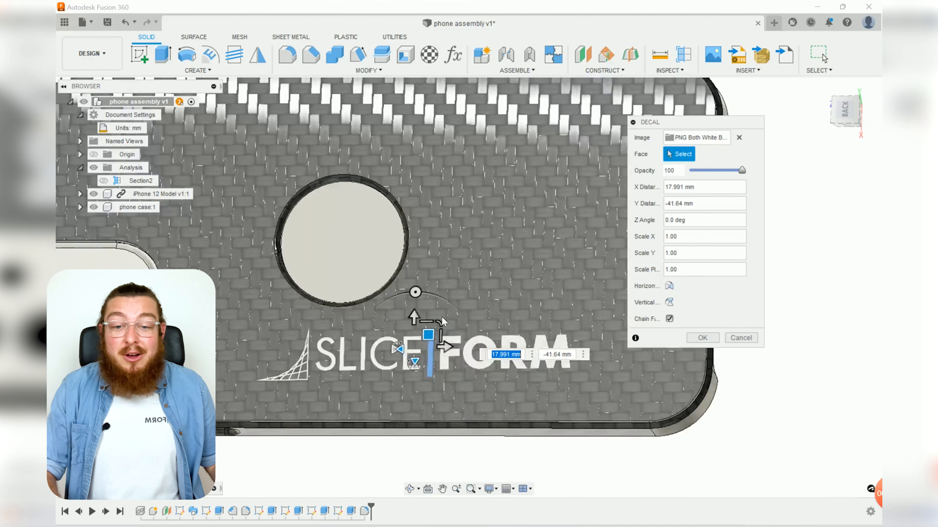
pyautogui.moveTo(442, 322)
pyautogui.mouseDown()
pyautogui.moveTo(455, 327)
pyautogui.moveTo(440, 324)
pyautogui.mouseUp()
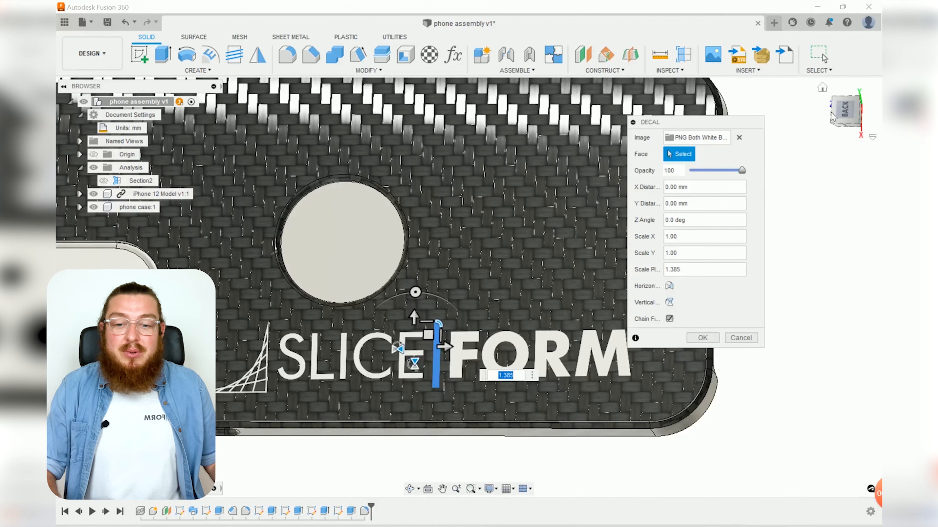
pyautogui.click(848, 113)
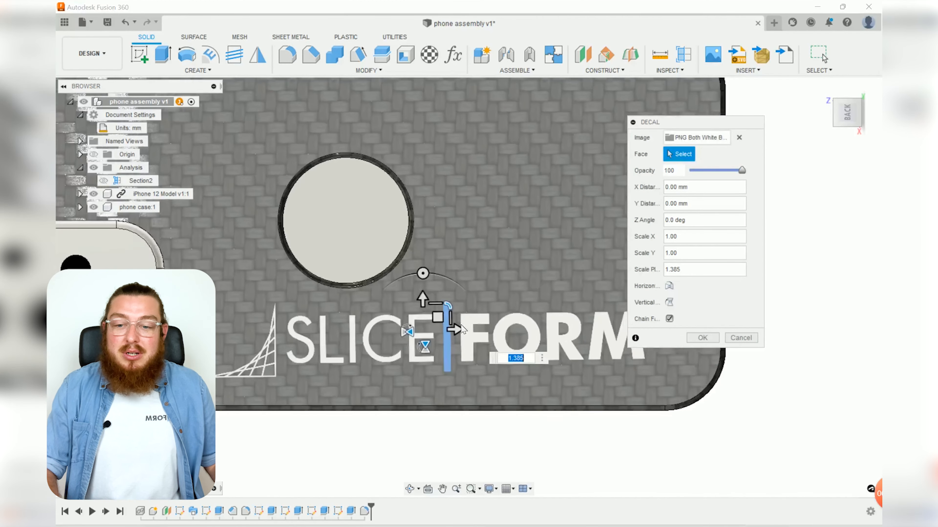
pyautogui.moveTo(439, 324)
pyautogui.mouseDown()
pyautogui.moveTo(416, 322)
pyautogui.moveTo(438, 325)
pyautogui.mouseUp()
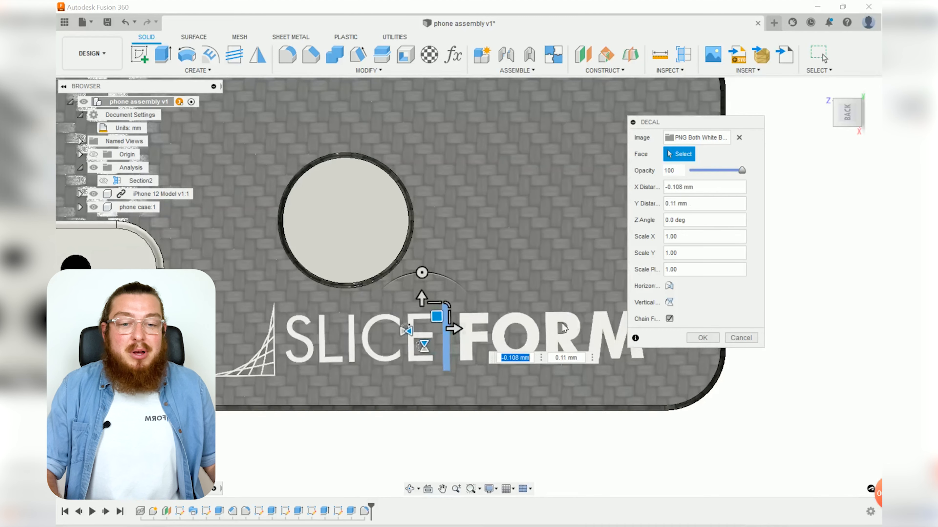
pyautogui.click(703, 338)
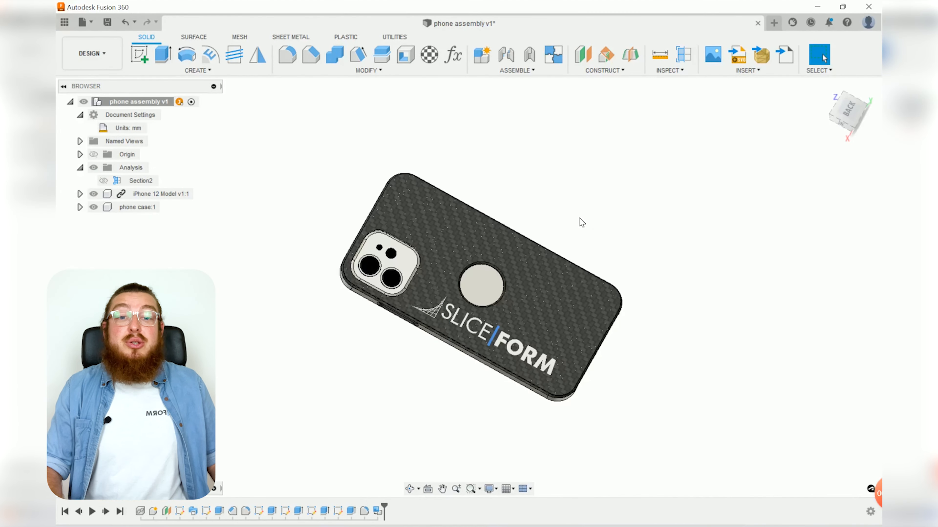
# Step: Switch to the Render workspace to preview the carbon fiber case with its logo
pyautogui.click(100, 52)
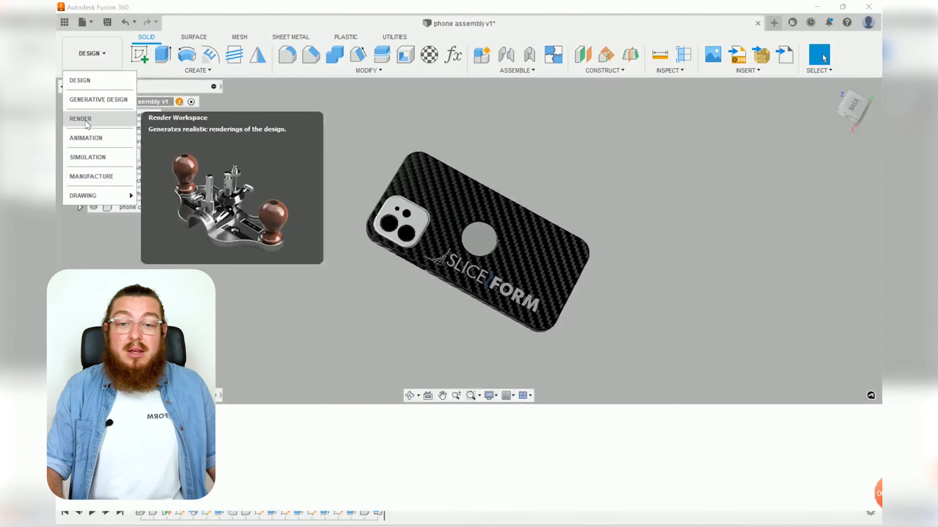
pyautogui.click(80, 119)
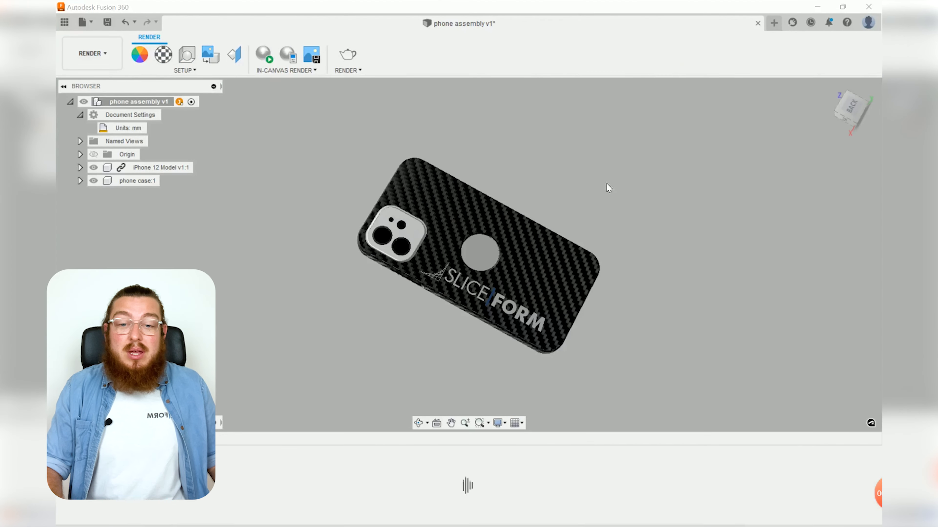
pyautogui.keyDown('shift'); pyautogui.moveTo(616, 218); pyautogui.dragTo(719, 303, button='middle'); pyautogui.keyUp('shift')
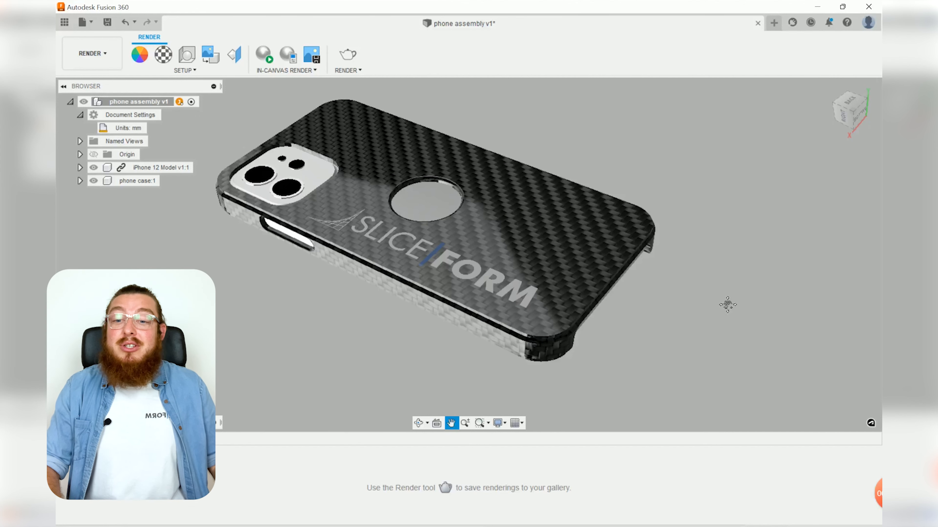
# Step: Examine the rendered case from several angles and distances, checking the carbon fiber weave, its reflections and the logo decal
pyautogui.moveTo(729, 305); pyautogui.dragTo(773, 318, button='middle')
pyautogui.scroll(1, 532, 276)
pyautogui.keyDown('shift'); pyautogui.moveTo(712, 306); pyautogui.dragTo(689, 312, button='middle'); pyautogui.keyUp('shift')
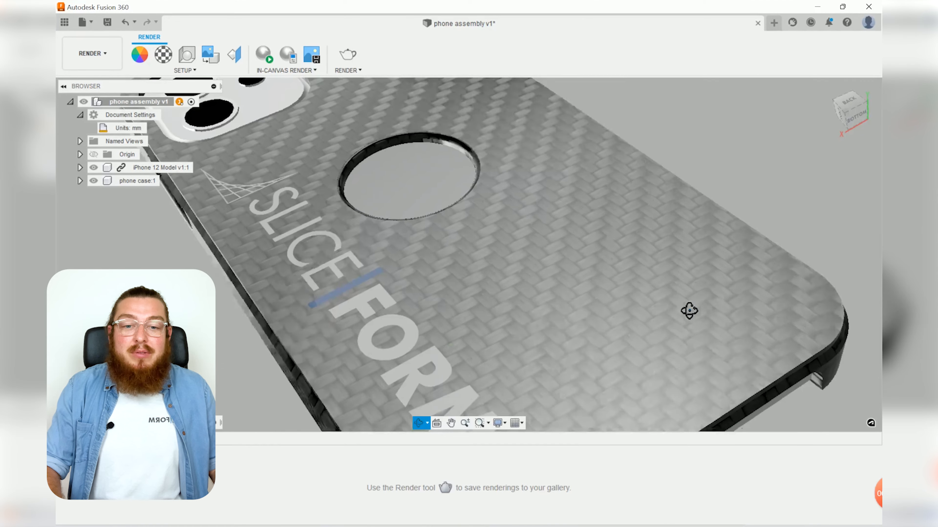
pyautogui.scroll(-3, 539, 276)
pyautogui.scroll(3, 538, 276)
pyautogui.scroll(-5, 538, 276)
pyautogui.keyDown('shift'); pyautogui.moveTo(540, 274); pyautogui.dragTo(553, 264, button='middle'); pyautogui.keyUp('shift')
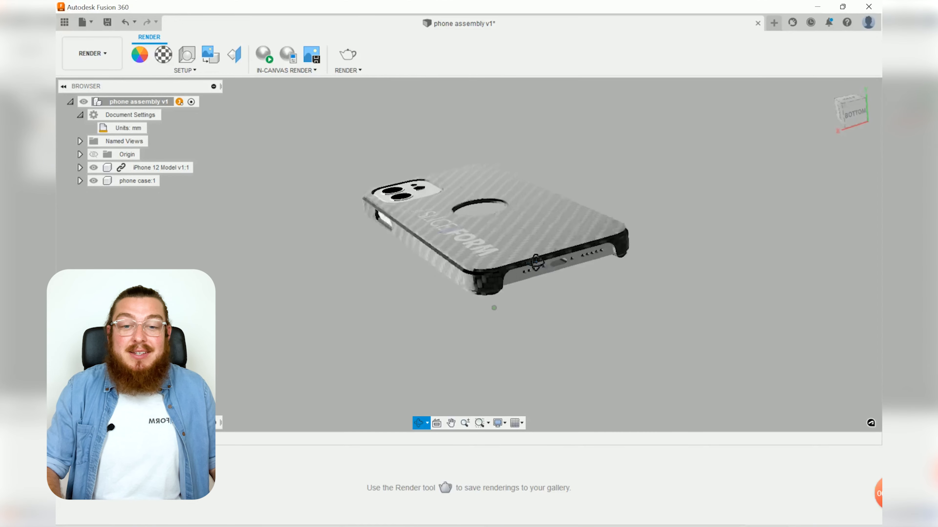
pyautogui.keyDown('shift'); pyautogui.moveTo(518, 271); pyautogui.dragTo(555, 264, button='middle'); pyautogui.keyUp('shift')
pyautogui.scroll(3, 537, 294)
pyautogui.moveTo(598, 295)
pyautogui.keyDown('shift'); pyautogui.mouseDown(button='middle')
pyautogui.moveTo(622, 270)
pyautogui.moveTo(607, 301)
pyautogui.mouseUp(button='middle'); pyautogui.keyUp('shift')
pyautogui.scroll(-4, 622, 297)
pyautogui.moveTo(743, 277); pyautogui.dragTo(694, 266, button='middle')
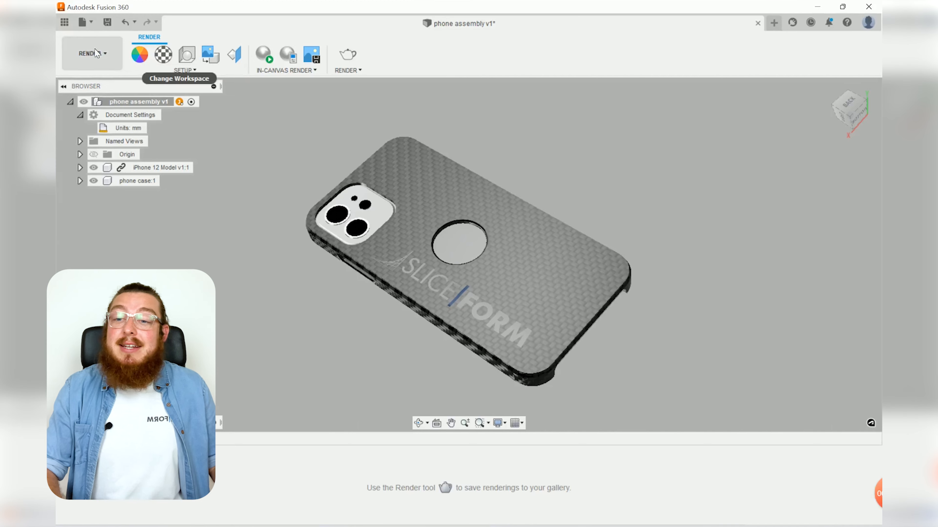
# Step: Return to the Design workspace and create an active internal component named "wooden block" in the phone assembly
pyautogui.click(95, 51)
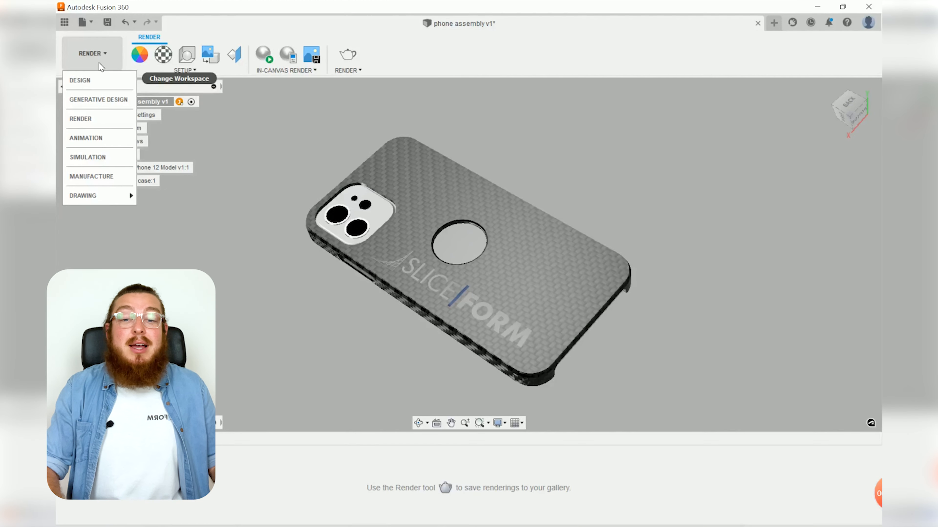
pyautogui.click(90, 80)
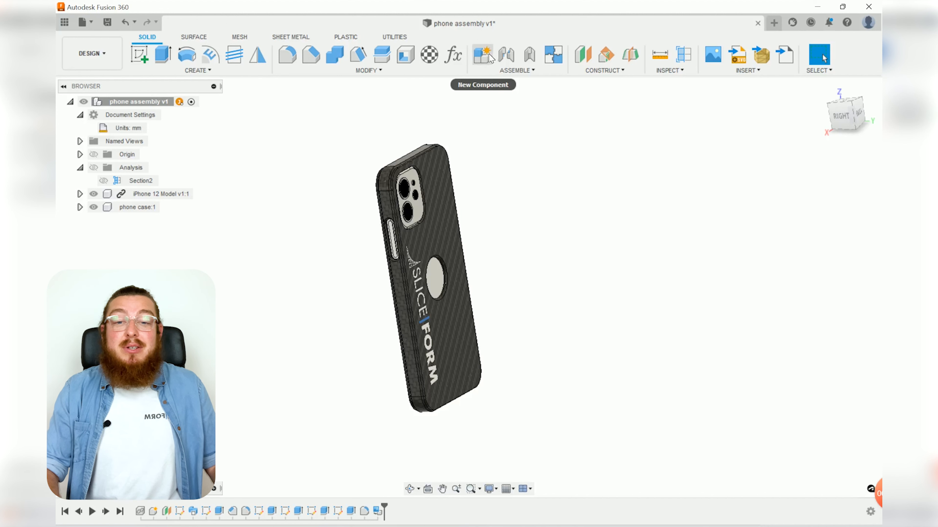
pyautogui.click(482, 55)
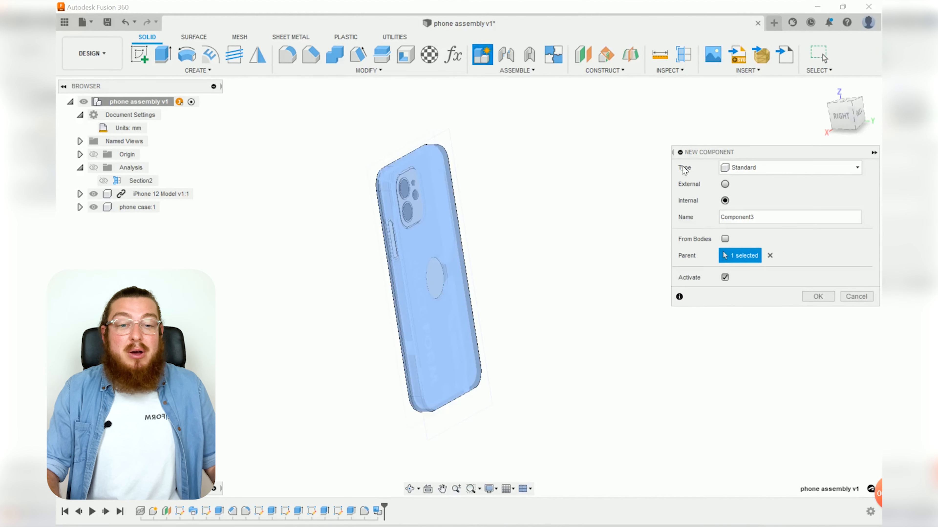
pyautogui.moveTo(716, 155); pyautogui.dragTo(617, 144)
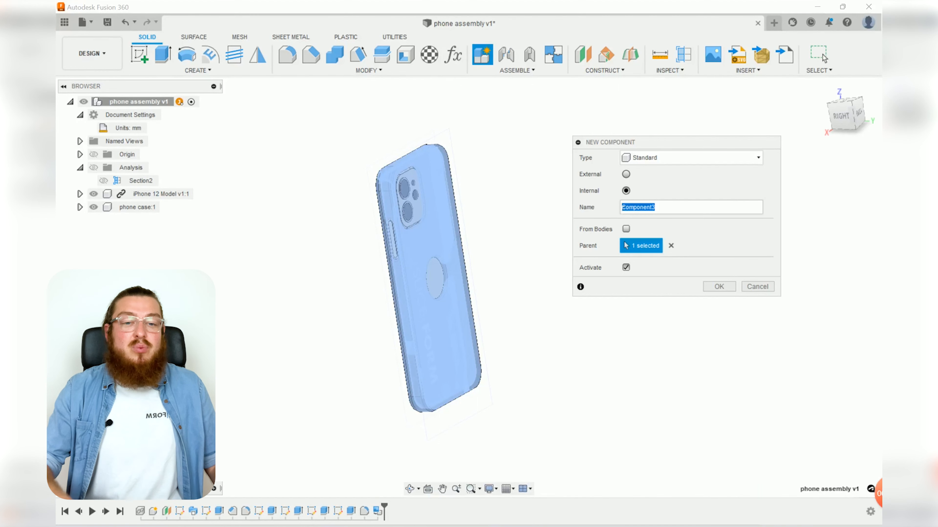
pyautogui.click(728, 286)
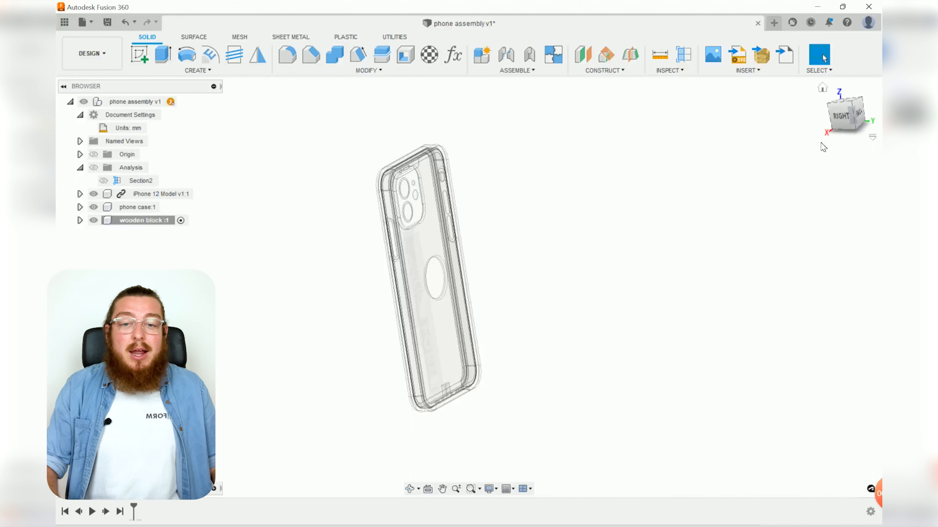
# Step: Tilt the iPhone 12 model and phone case components together about the X axis so they lean back in the side view
pyautogui.click(845, 120)
pyautogui.press('m')
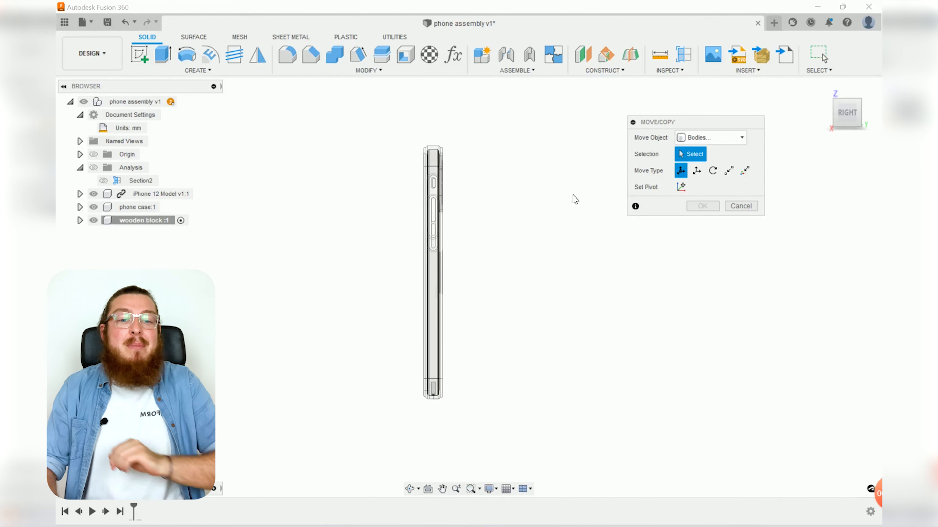
pyautogui.click(714, 138)
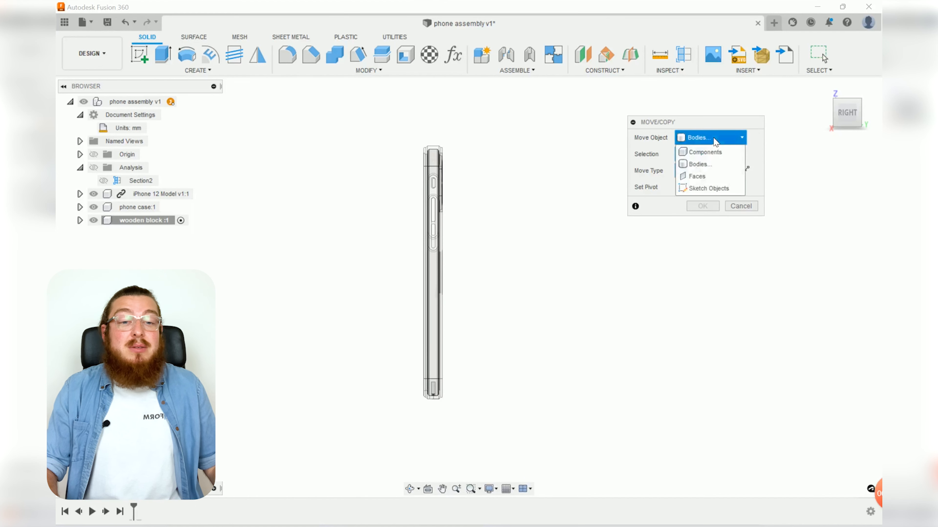
pyautogui.click(706, 151)
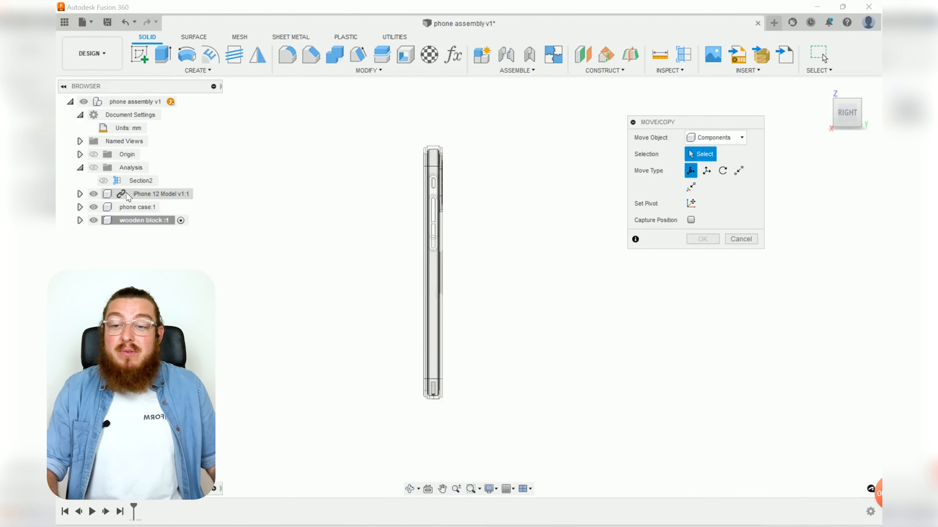
pyautogui.click(142, 195)
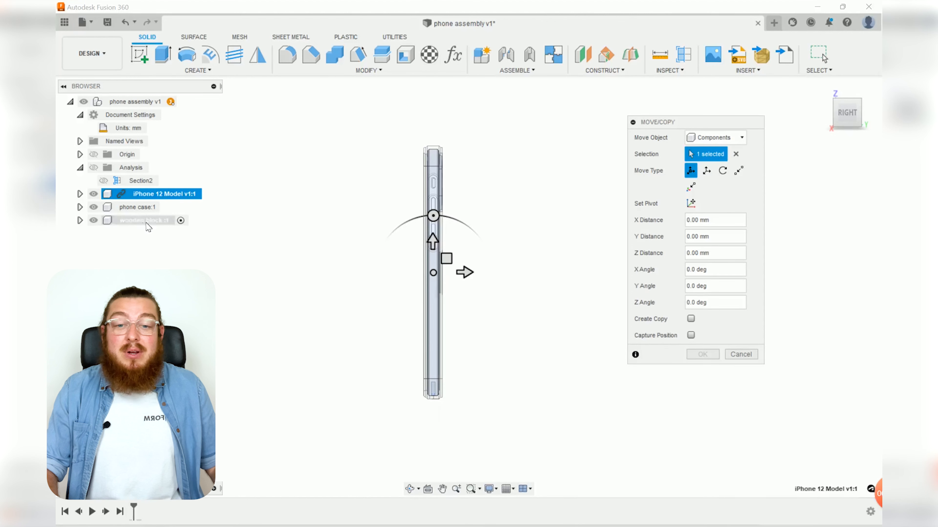
pyautogui.click(136, 210)
pyautogui.click(435, 218)
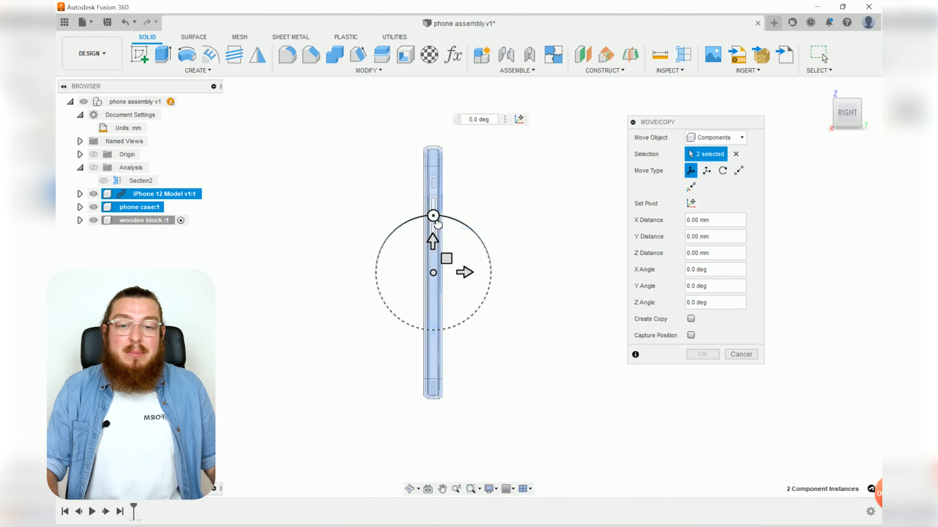
pyautogui.moveTo(439, 224); pyautogui.dragTo(457, 228)
pyautogui.press('Return')
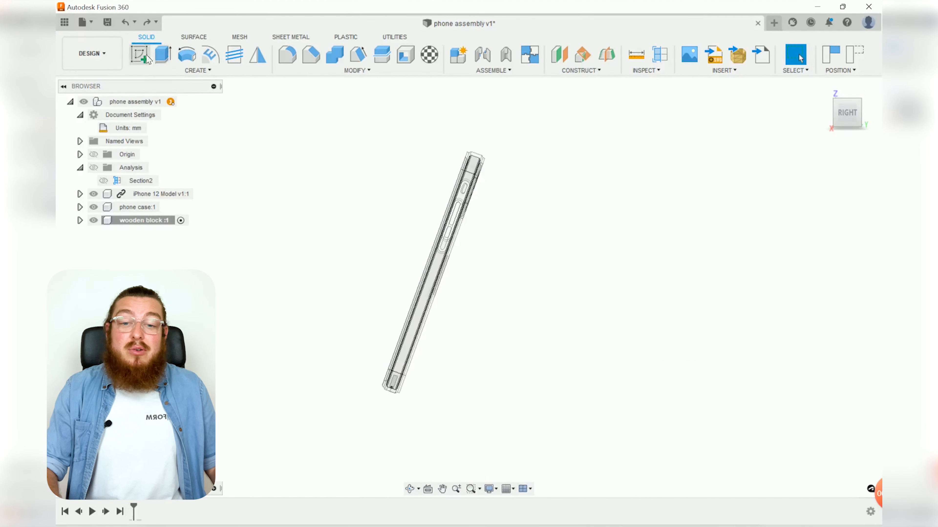
# Step: Start a sketch on the YZ plane for the wooden block, capturing the current position of the moved components
pyautogui.click(144, 55)
pyautogui.click(481, 358)
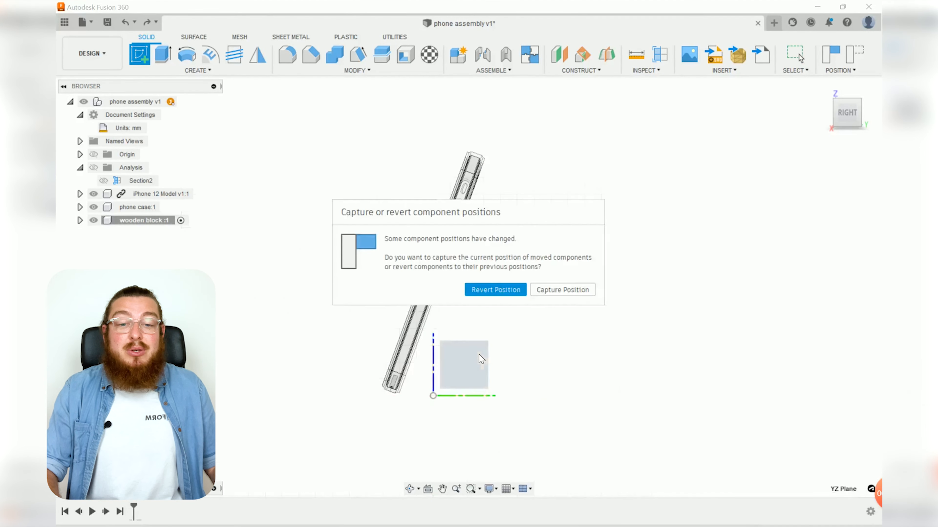
pyautogui.click(563, 292)
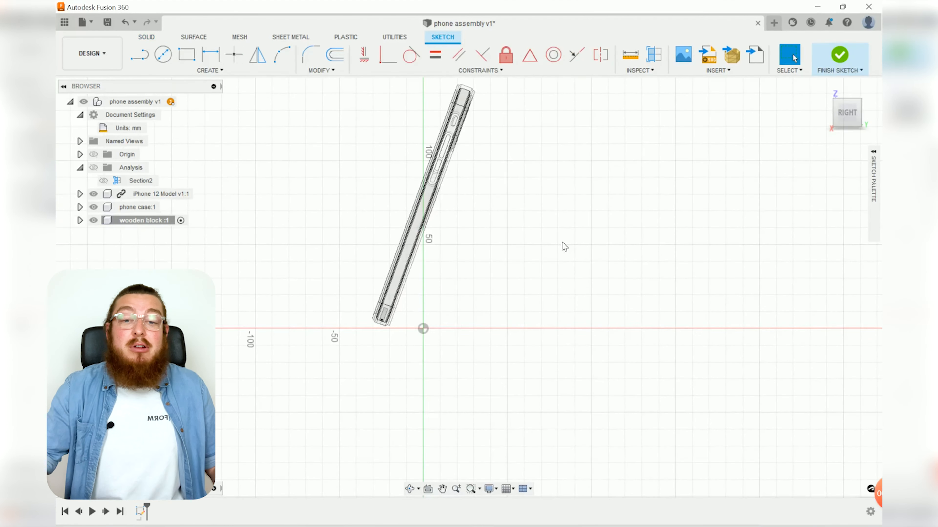
# Step: Sketch a closed stand outline with a slanted back rest, a short front ledge, a horizontal base and a sloping rear side
pyautogui.click(141, 55)
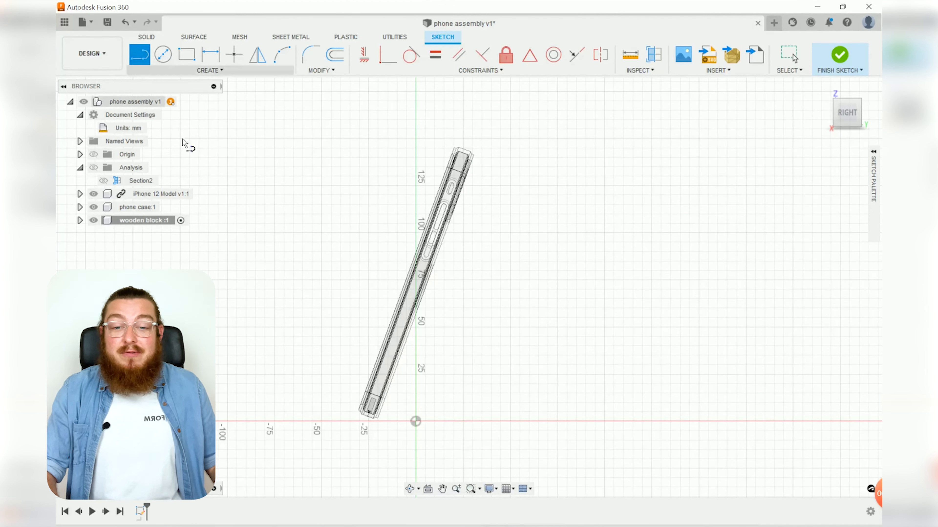
pyautogui.click(511, 186)
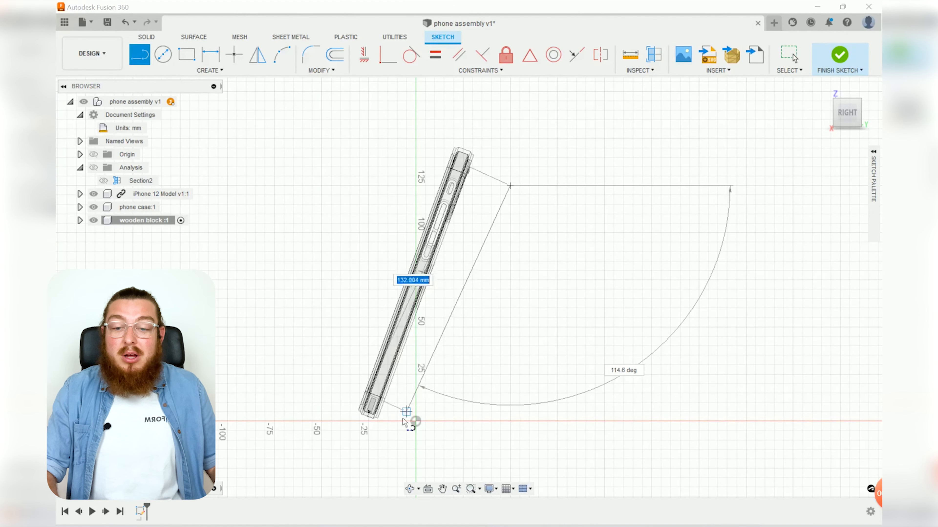
pyautogui.click(397, 439)
pyautogui.click(322, 422)
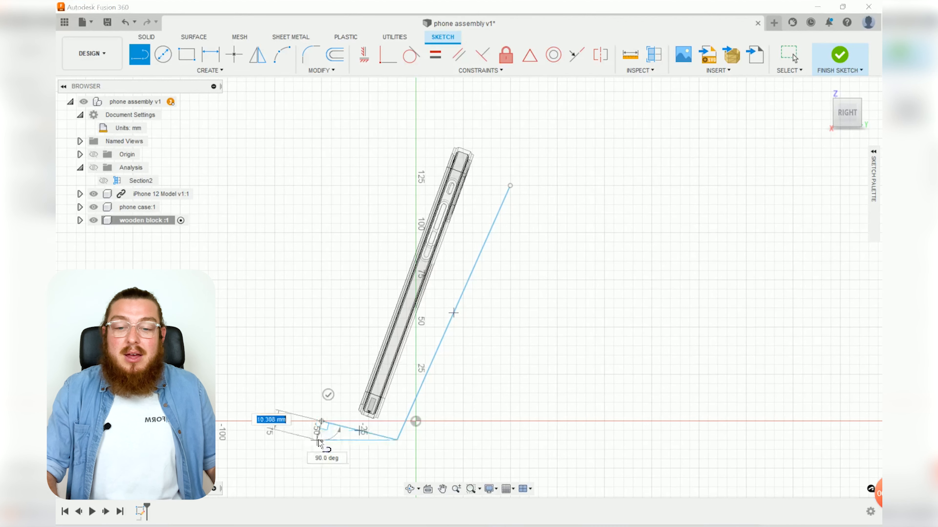
pyautogui.click(312, 463)
pyautogui.scroll(-3, 471, 475)
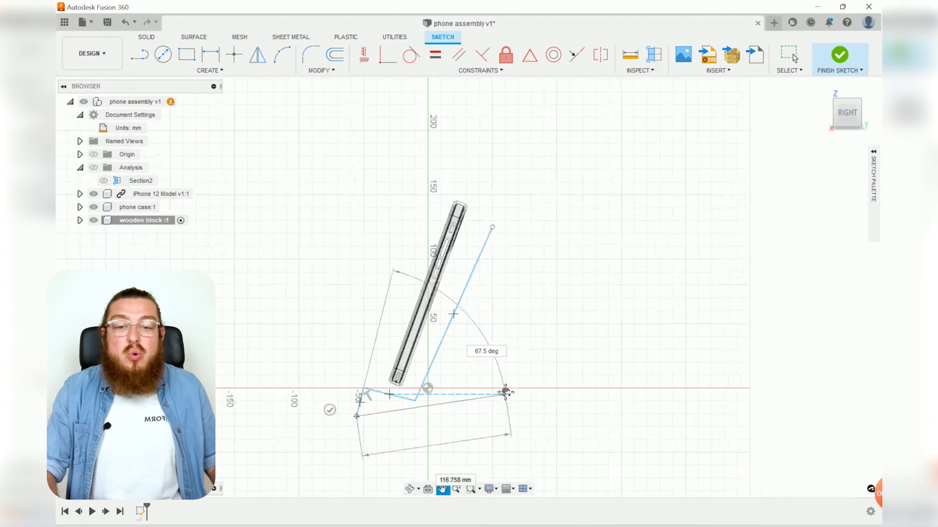
pyautogui.click(520, 405)
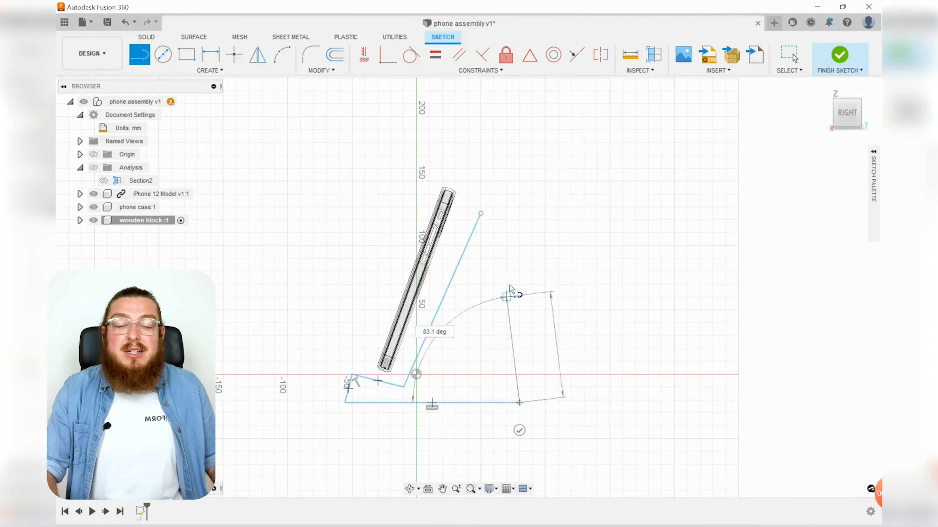
pyautogui.click(481, 214)
pyautogui.press('Escape')
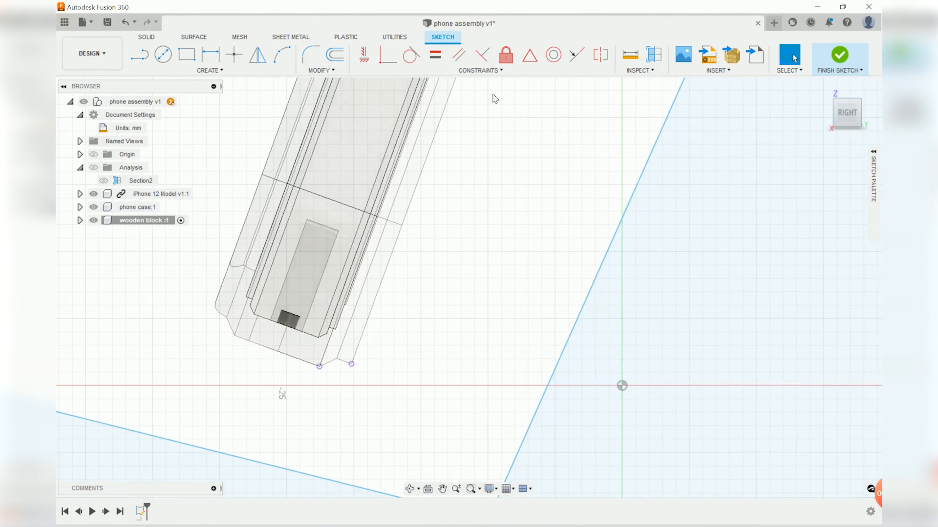
# Step: Make the outline's ledge and back rest lines collinear with the bottom and back edges of the tilted case
pyautogui.click(268, 464)
pyautogui.click(576, 54)
pyautogui.click(268, 357)
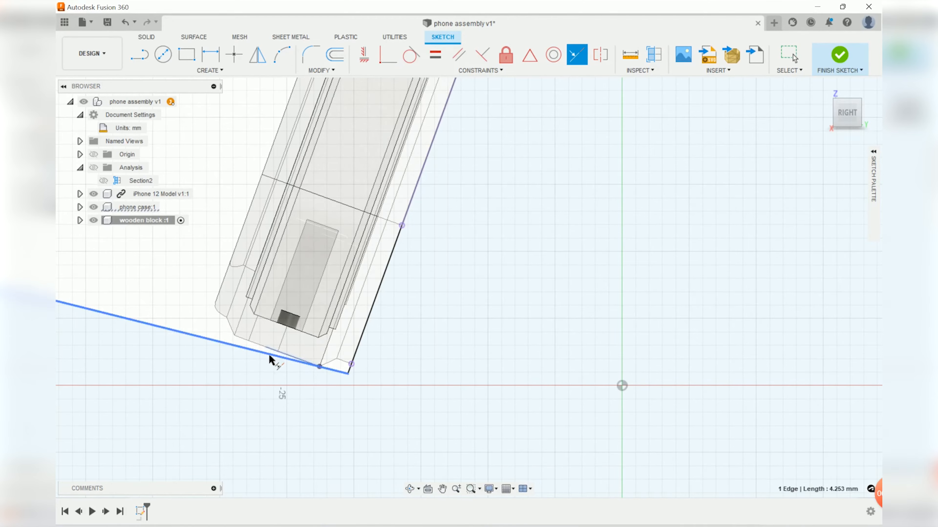
# Step: Dimension the base 25 mm below the origin and set the slanted back rest's length to 175 mm
pyautogui.scroll(-10, 326, 364)
pyautogui.press('d')
pyautogui.click(359, 367)
pyautogui.click(341, 432)
pyautogui.write('25')
pyautogui.click(320, 155)
pyautogui.write('175')
# Step: Set the angle between the base and the rear side to 80 degrees and the front ledge's length to 25 mm
pyautogui.click(429, 368)
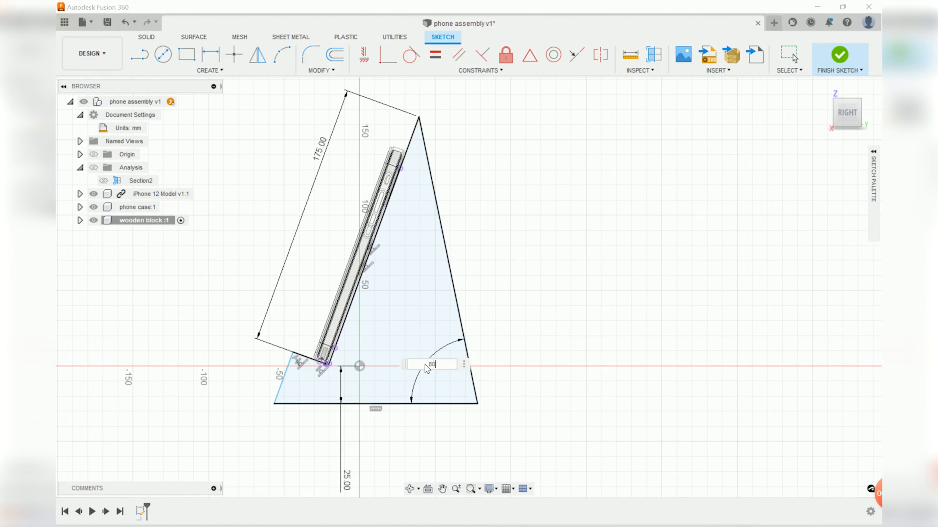
pyautogui.write('80')
pyautogui.scroll(5, 312, 384)
pyautogui.click(226, 451)
pyautogui.write('25')
# Step: Round the outline's two base corners, ledge tip and top corner with 5 mm fillets and finish the sketch
pyautogui.scroll(-3, 417, 341)
pyautogui.scroll(-3, 401, 197)
pyautogui.click(311, 55)
pyautogui.click(530, 346)
pyautogui.click(321, 346)
pyautogui.write('5')
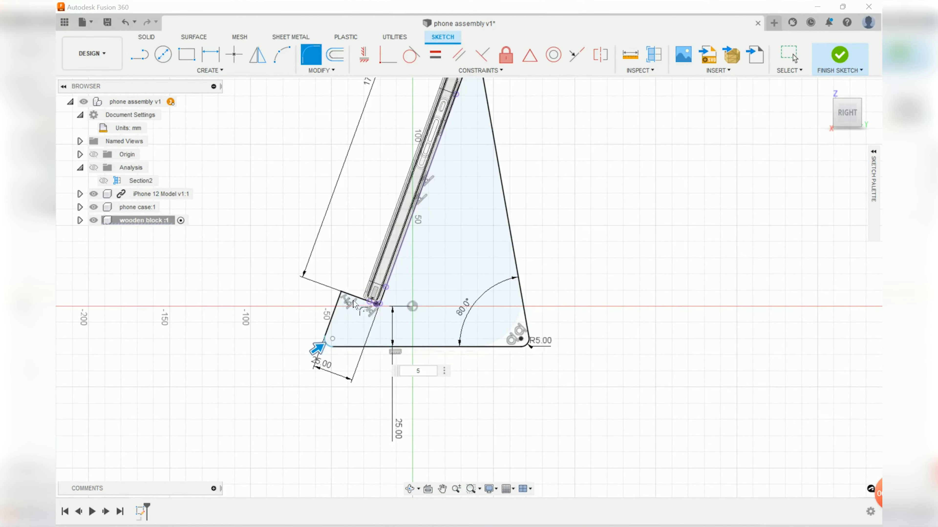
pyautogui.click(341, 291)
pyautogui.click(431, 185)
pyautogui.moveTo(573, 375)
pyautogui.mouseDown(button='middle')
pyautogui.moveTo(624, 329)
pyautogui.moveTo(614, 318)
pyautogui.moveTo(650, 333)
pyautogui.moveTo(584, 314)
pyautogui.moveTo(572, 328)
pyautogui.moveTo(597, 356)
pyautogui.moveTo(647, 363)
pyautogui.moveTo(597, 369)
pyautogui.mouseUp(button='middle')
pyautogui.scroll(2, 553, 321)
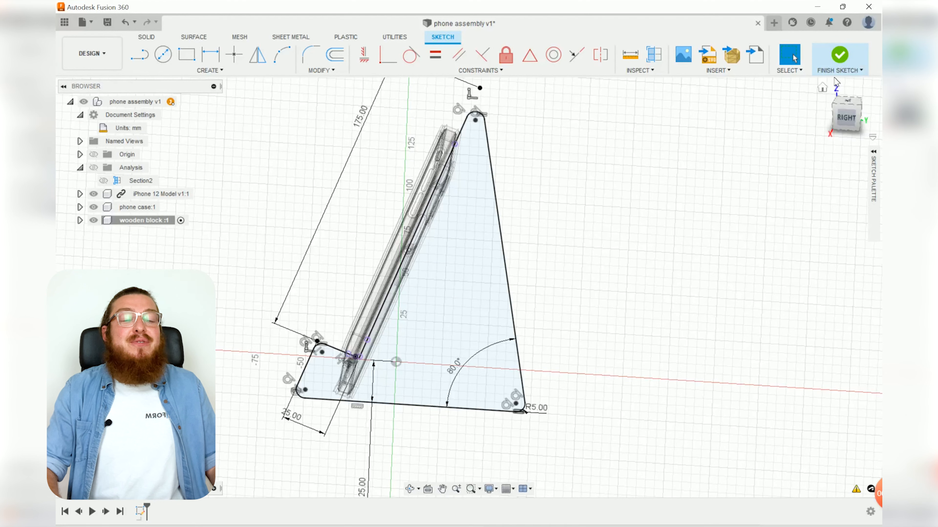
pyautogui.click(841, 55)
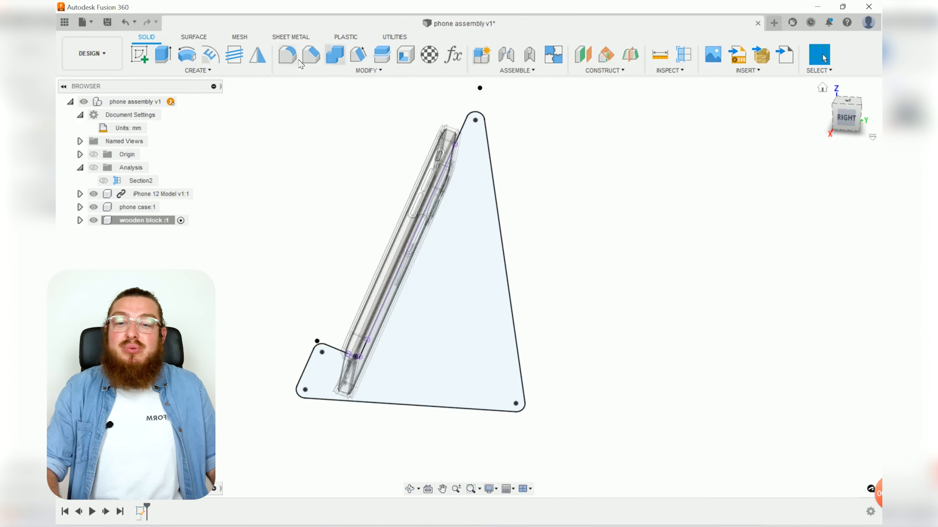
# Step: Begin extruding the stand profile as a new body, with its start offset 73.5 mm from the profile plane
pyautogui.click(163, 54)
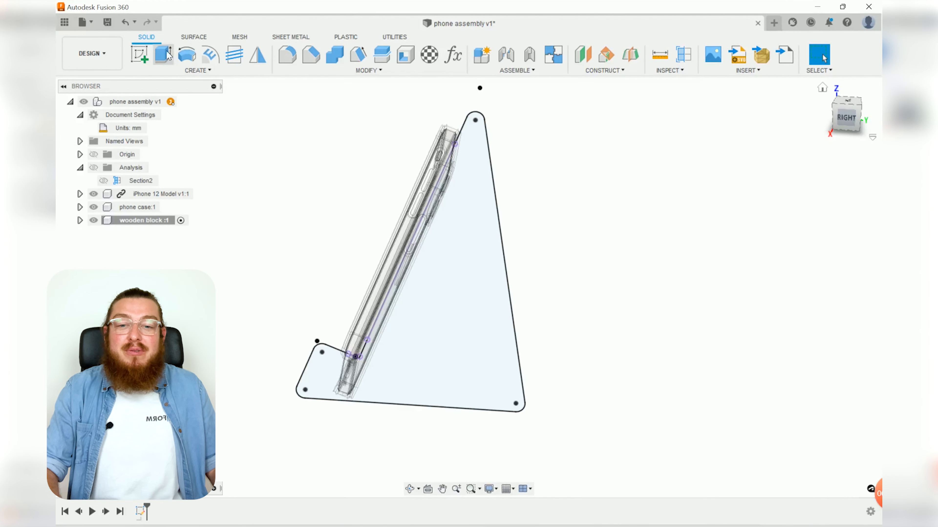
pyautogui.click(476, 320)
pyautogui.keyDown('shift'); pyautogui.moveTo(572, 396); pyautogui.dragTo(674, 345, button='middle'); pyautogui.keyUp('shift')
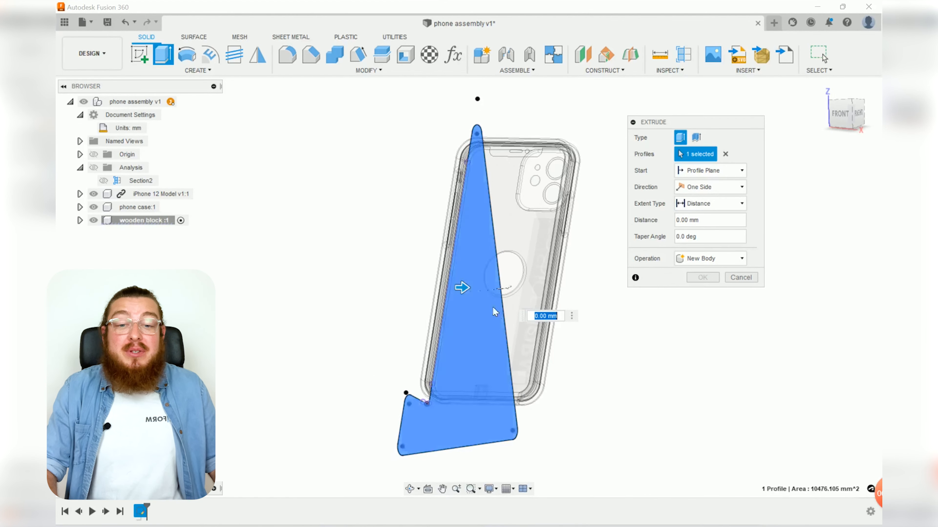
pyautogui.moveTo(466, 292)
pyautogui.mouseDown()
pyautogui.moveTo(605, 291)
pyautogui.moveTo(468, 293)
pyautogui.mouseUp()
pyautogui.click(843, 113)
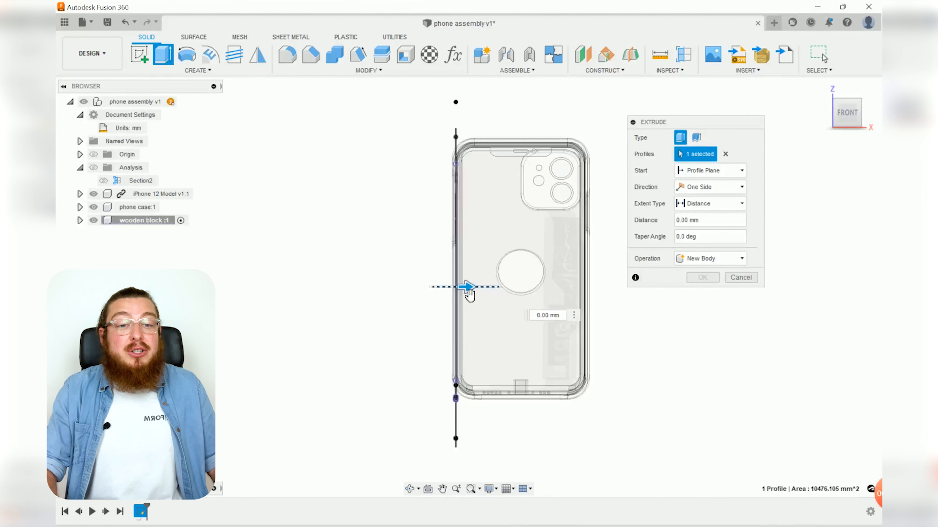
pyautogui.click(699, 173)
pyautogui.click(698, 197)
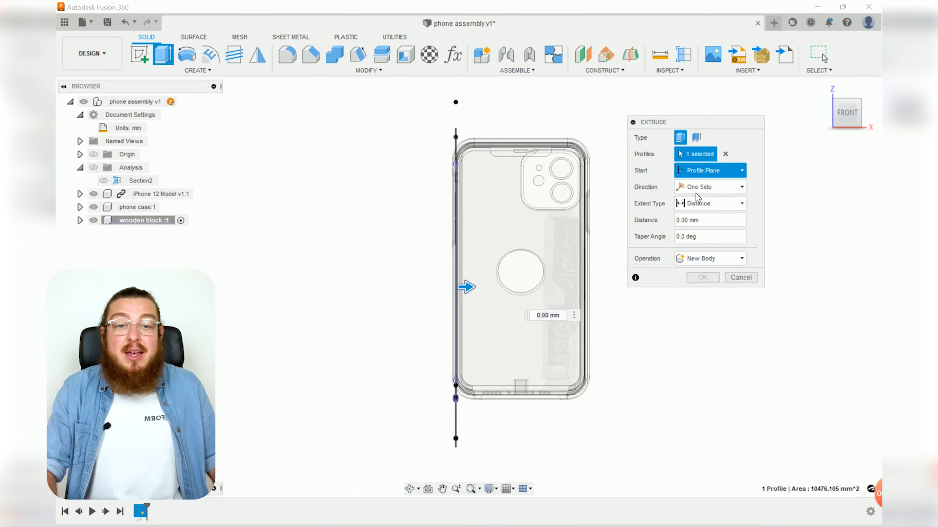
pyautogui.write('73')
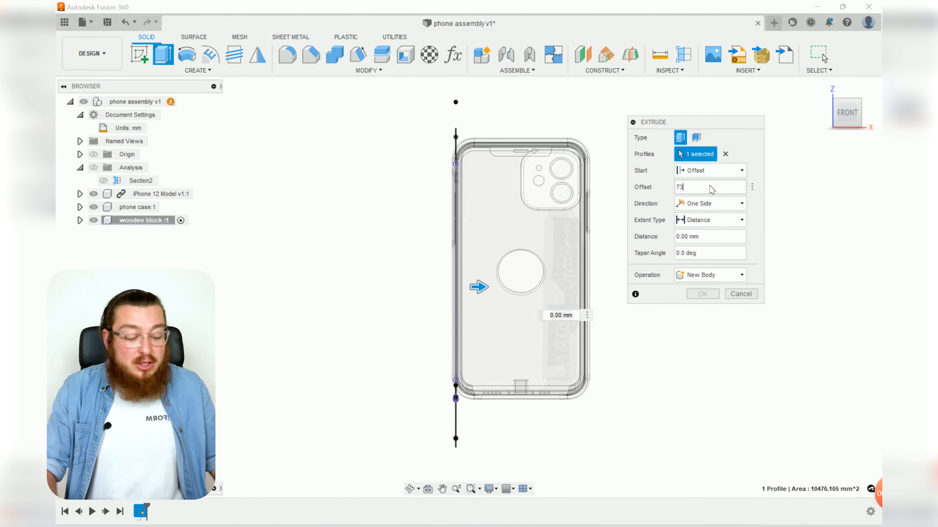
pyautogui.write('.5')
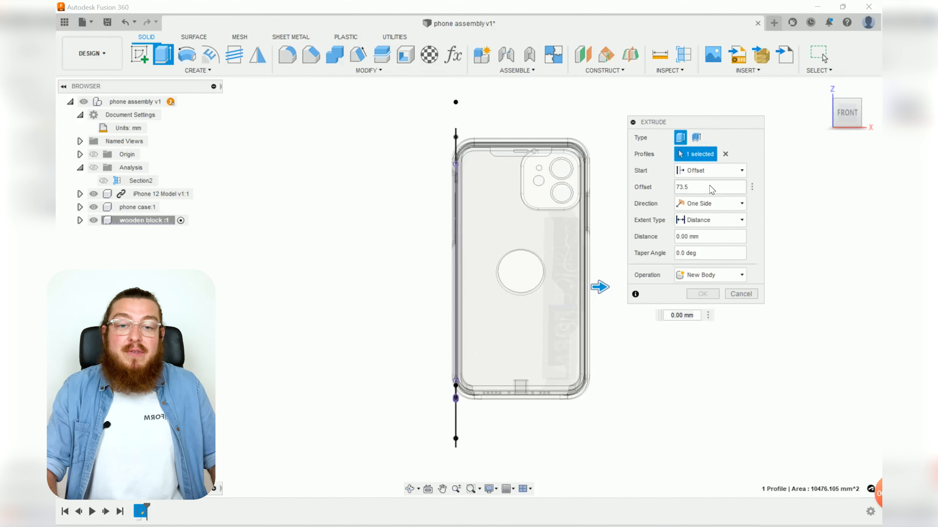